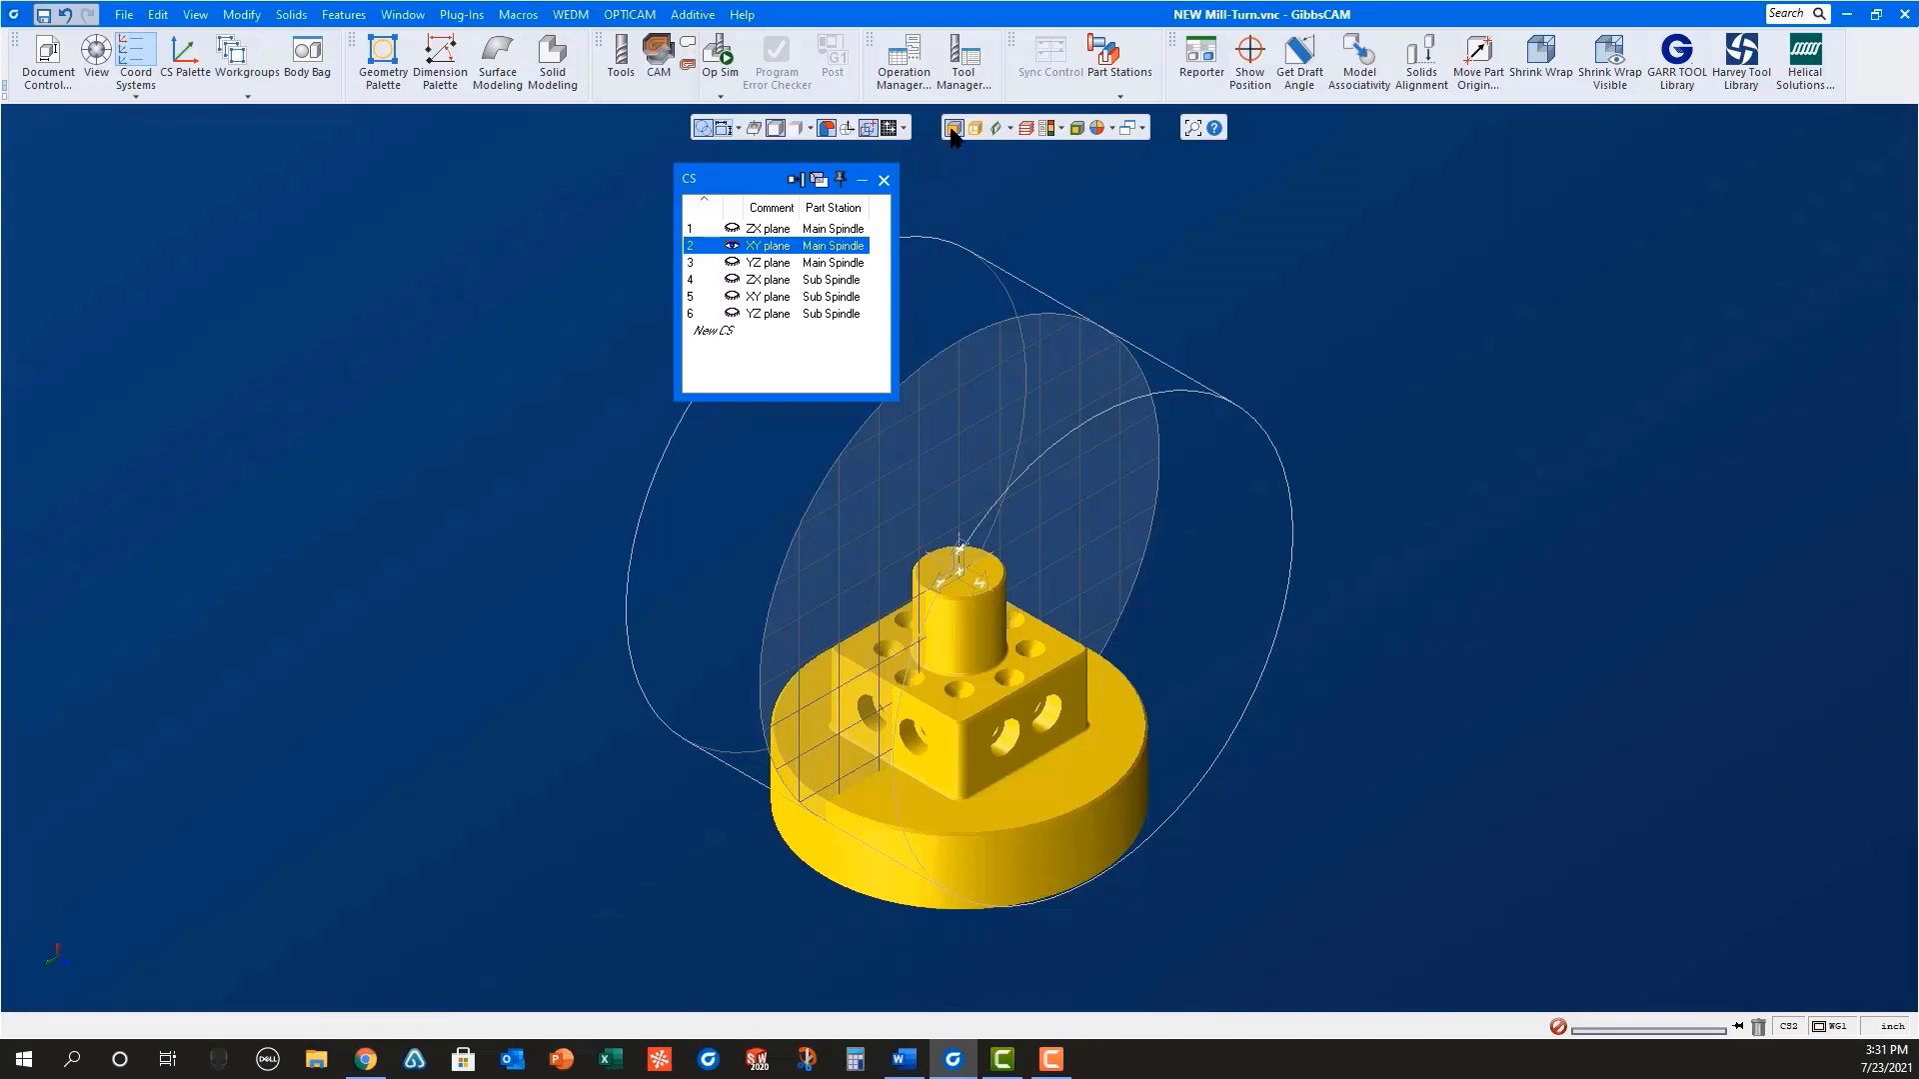
# Step: Align the small cylinder's end face to the Main Spindle XY plane, and shrink wrap the stock with the Main Spindle ZX plane active
pyautogui.click(965, 567)
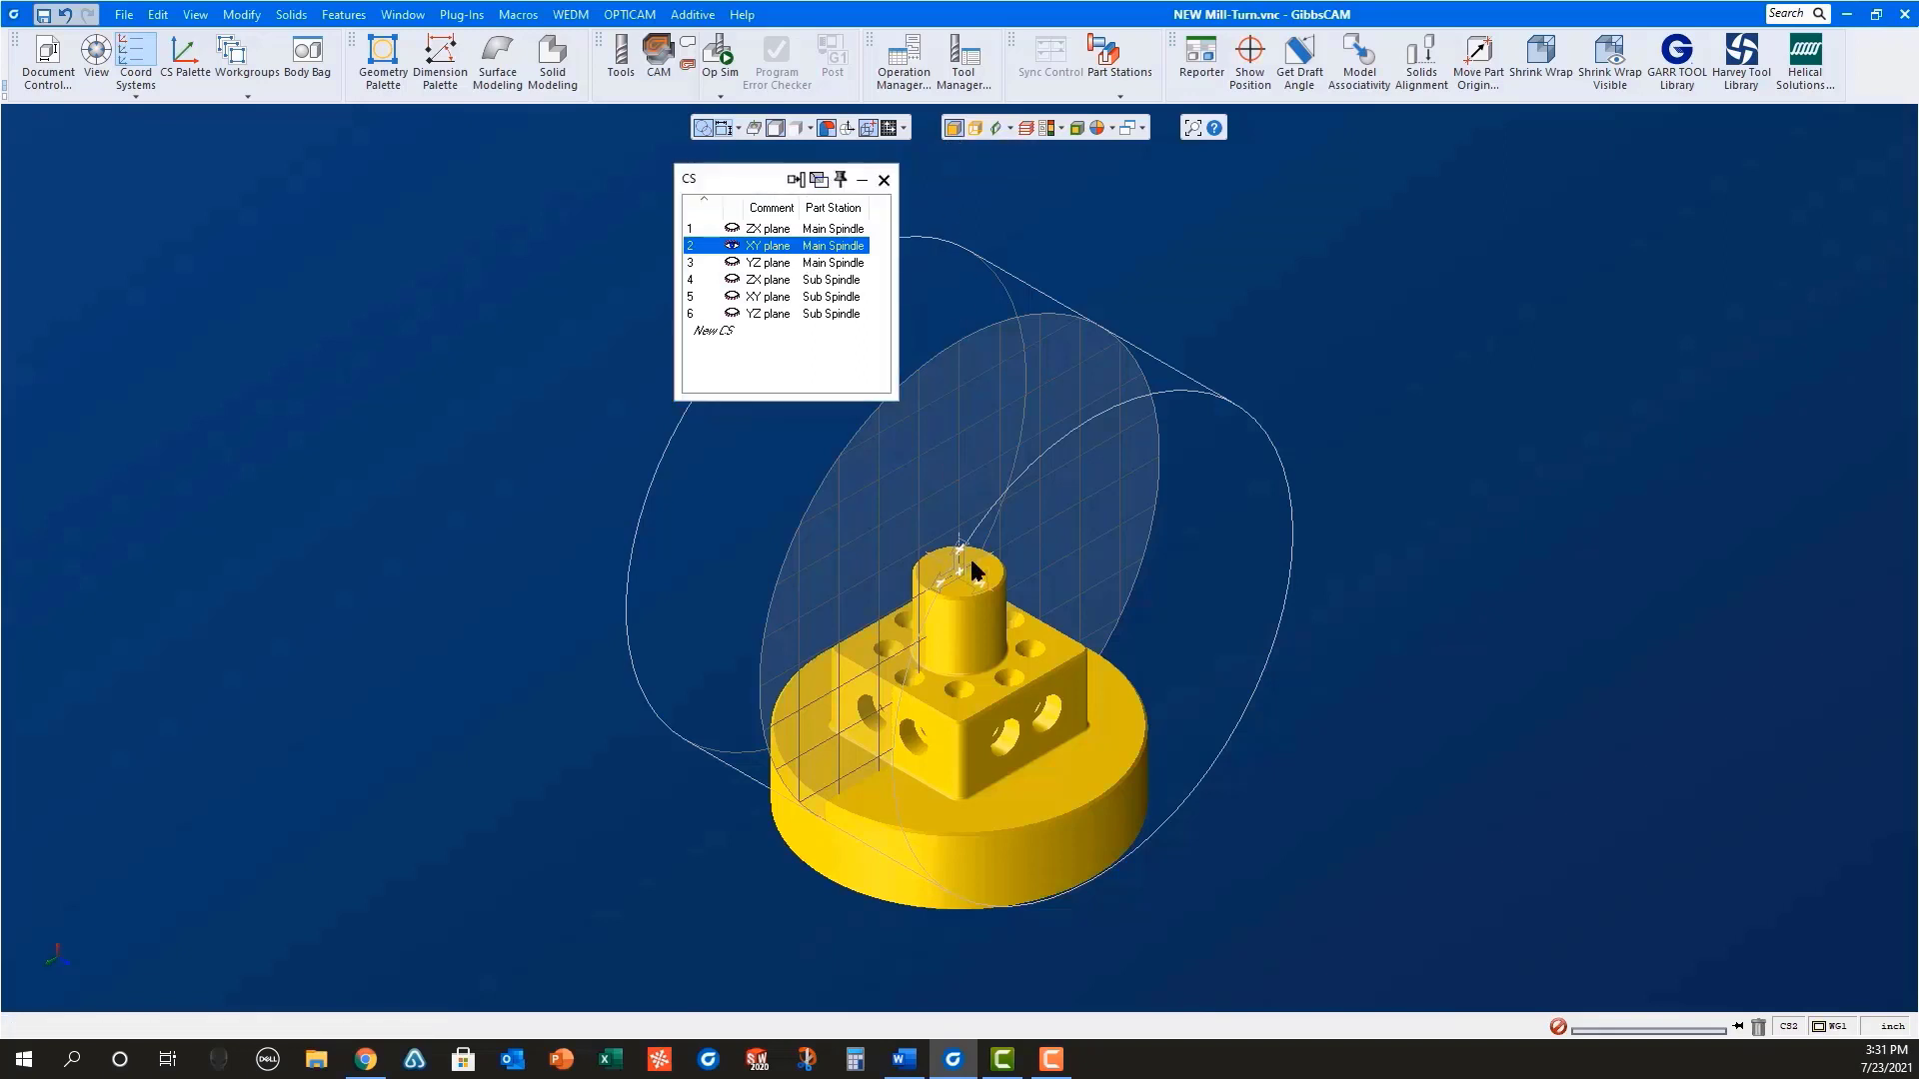
pyautogui.rightClick(970, 562)
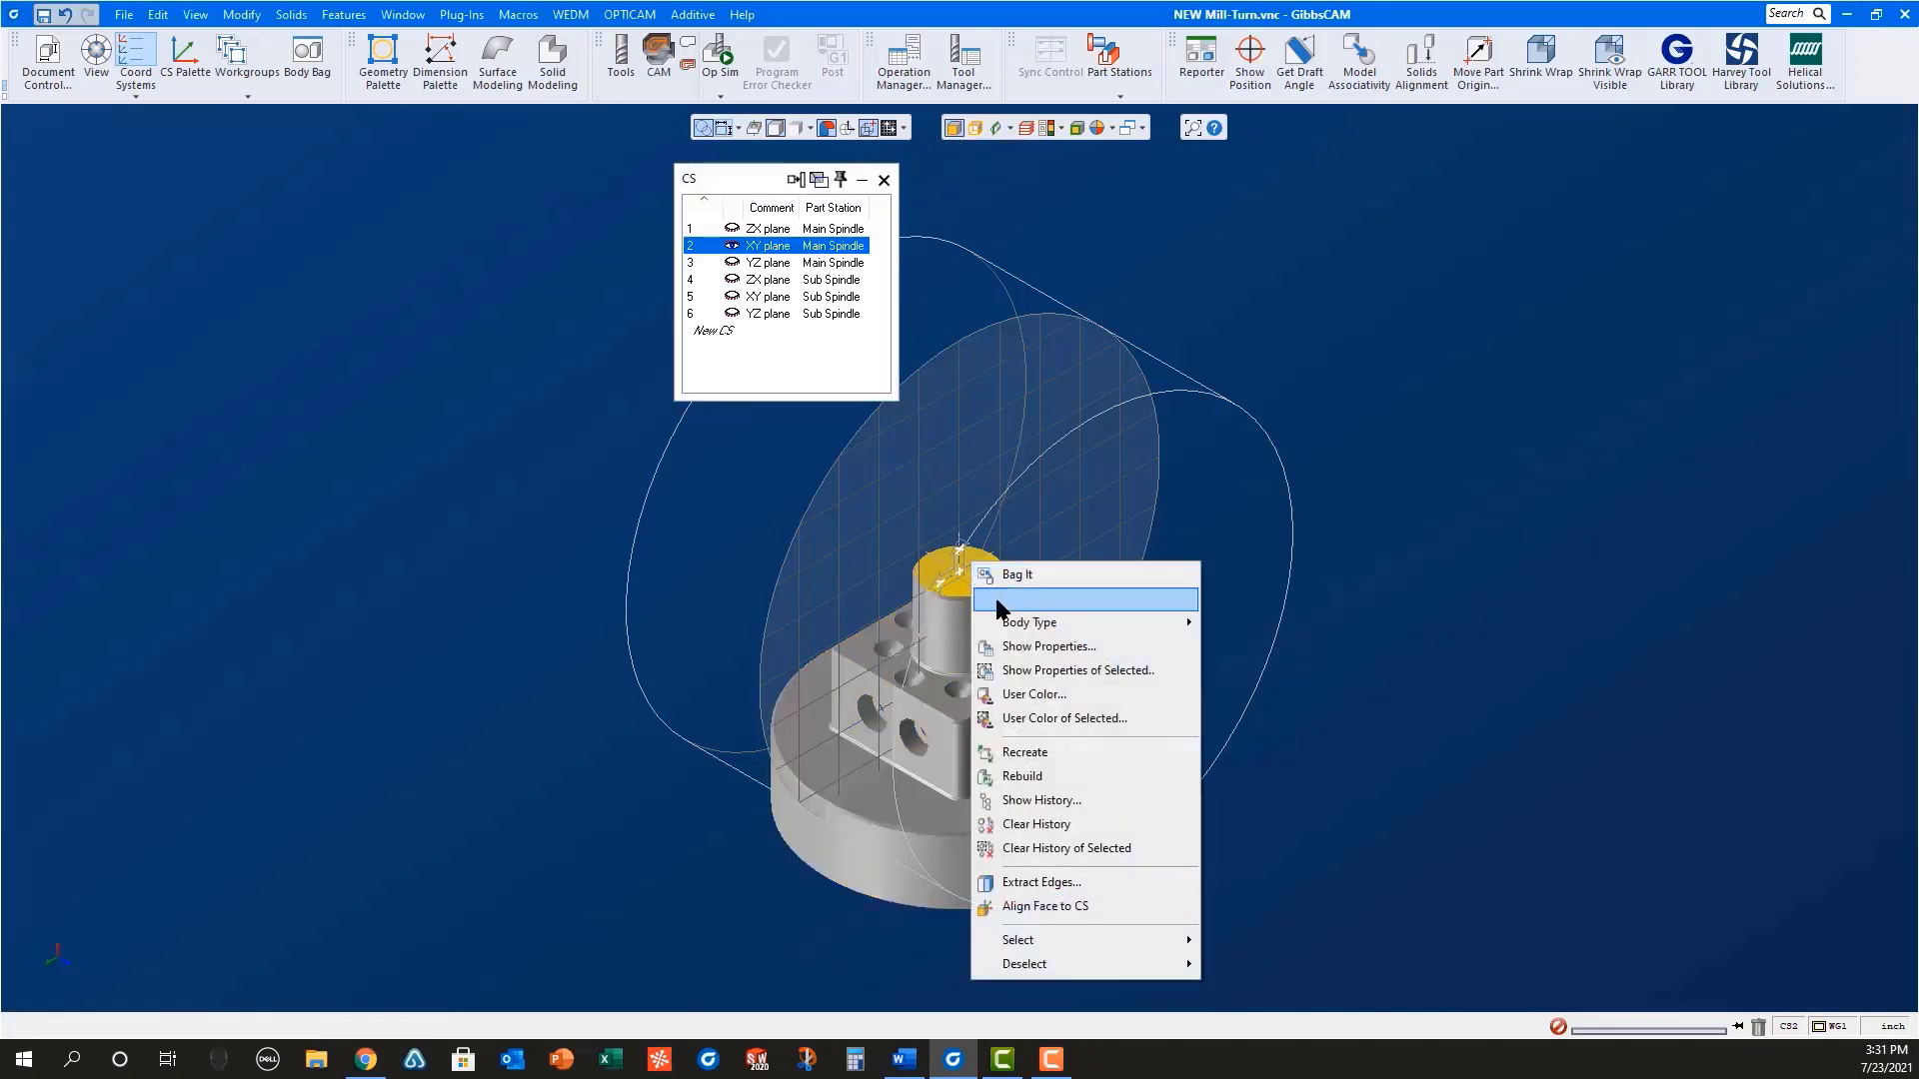
pyautogui.click(1090, 907)
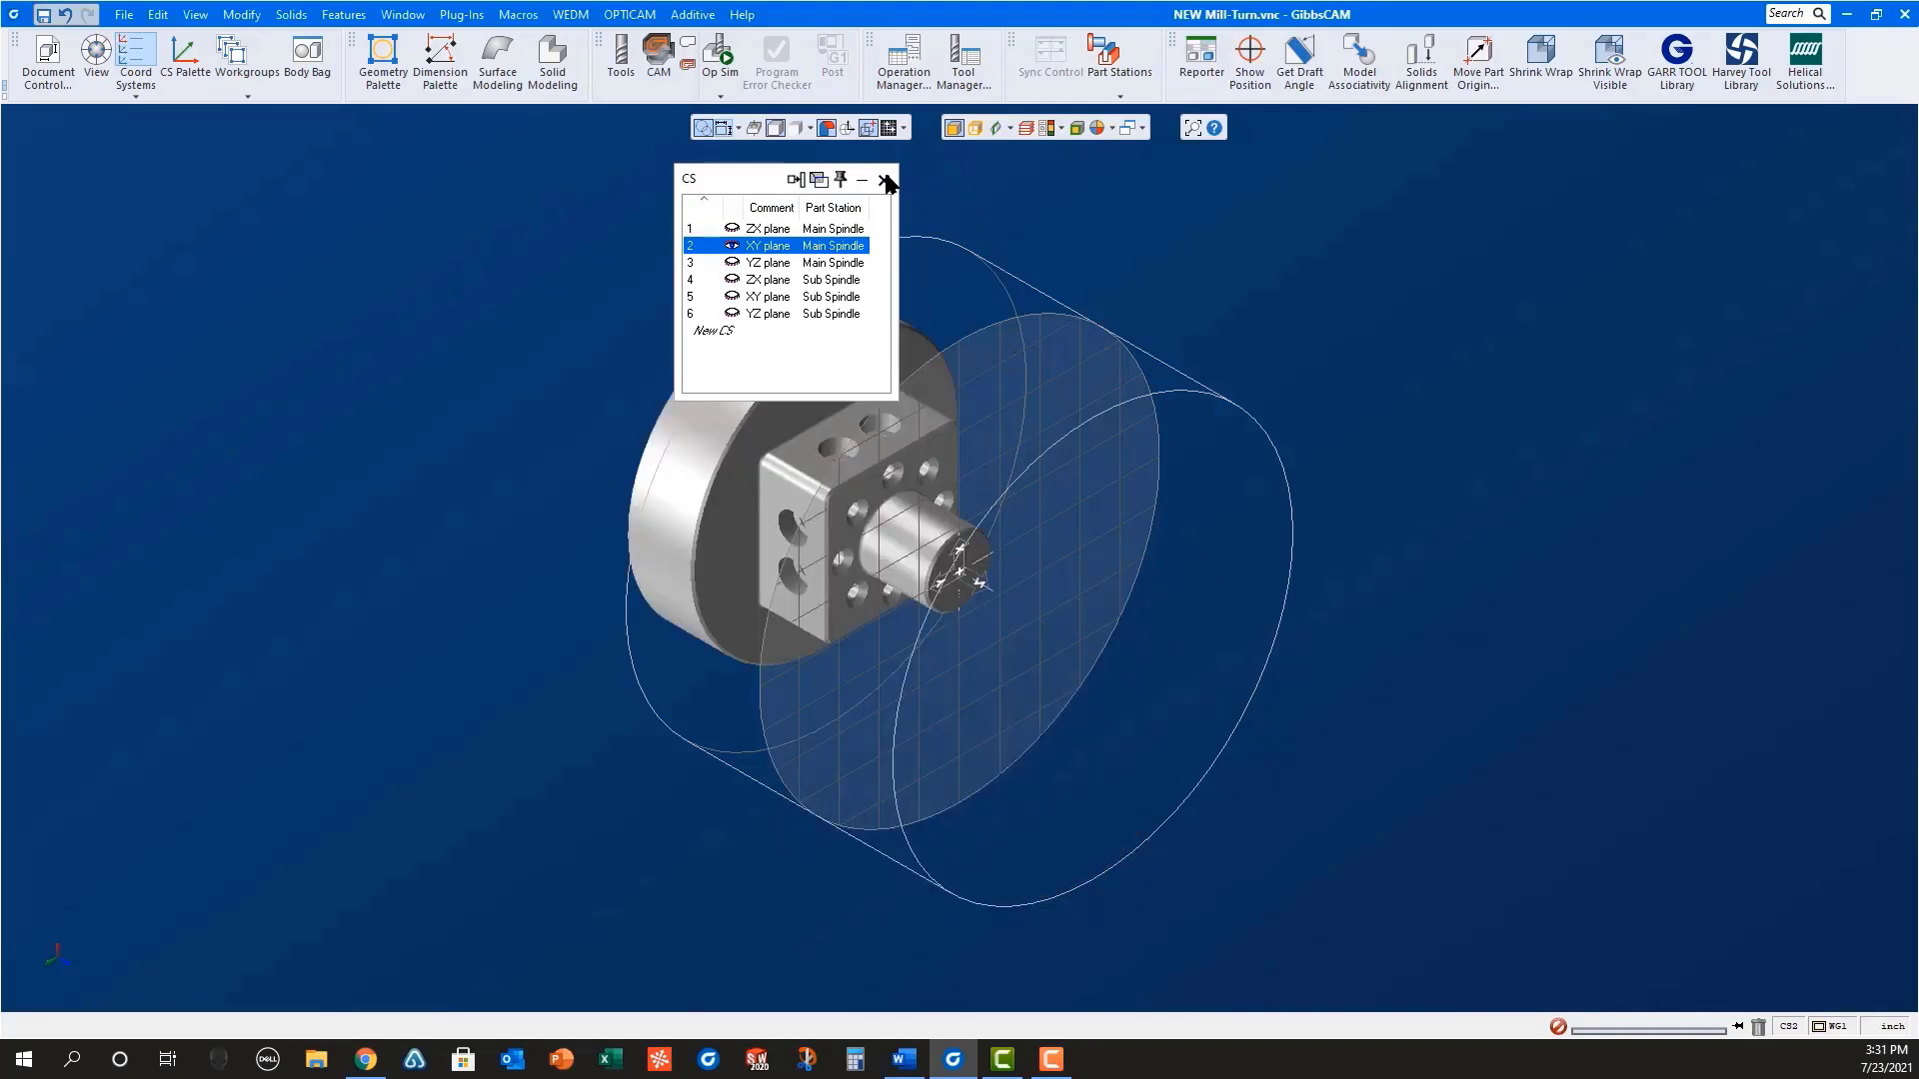
pyautogui.click(807, 229)
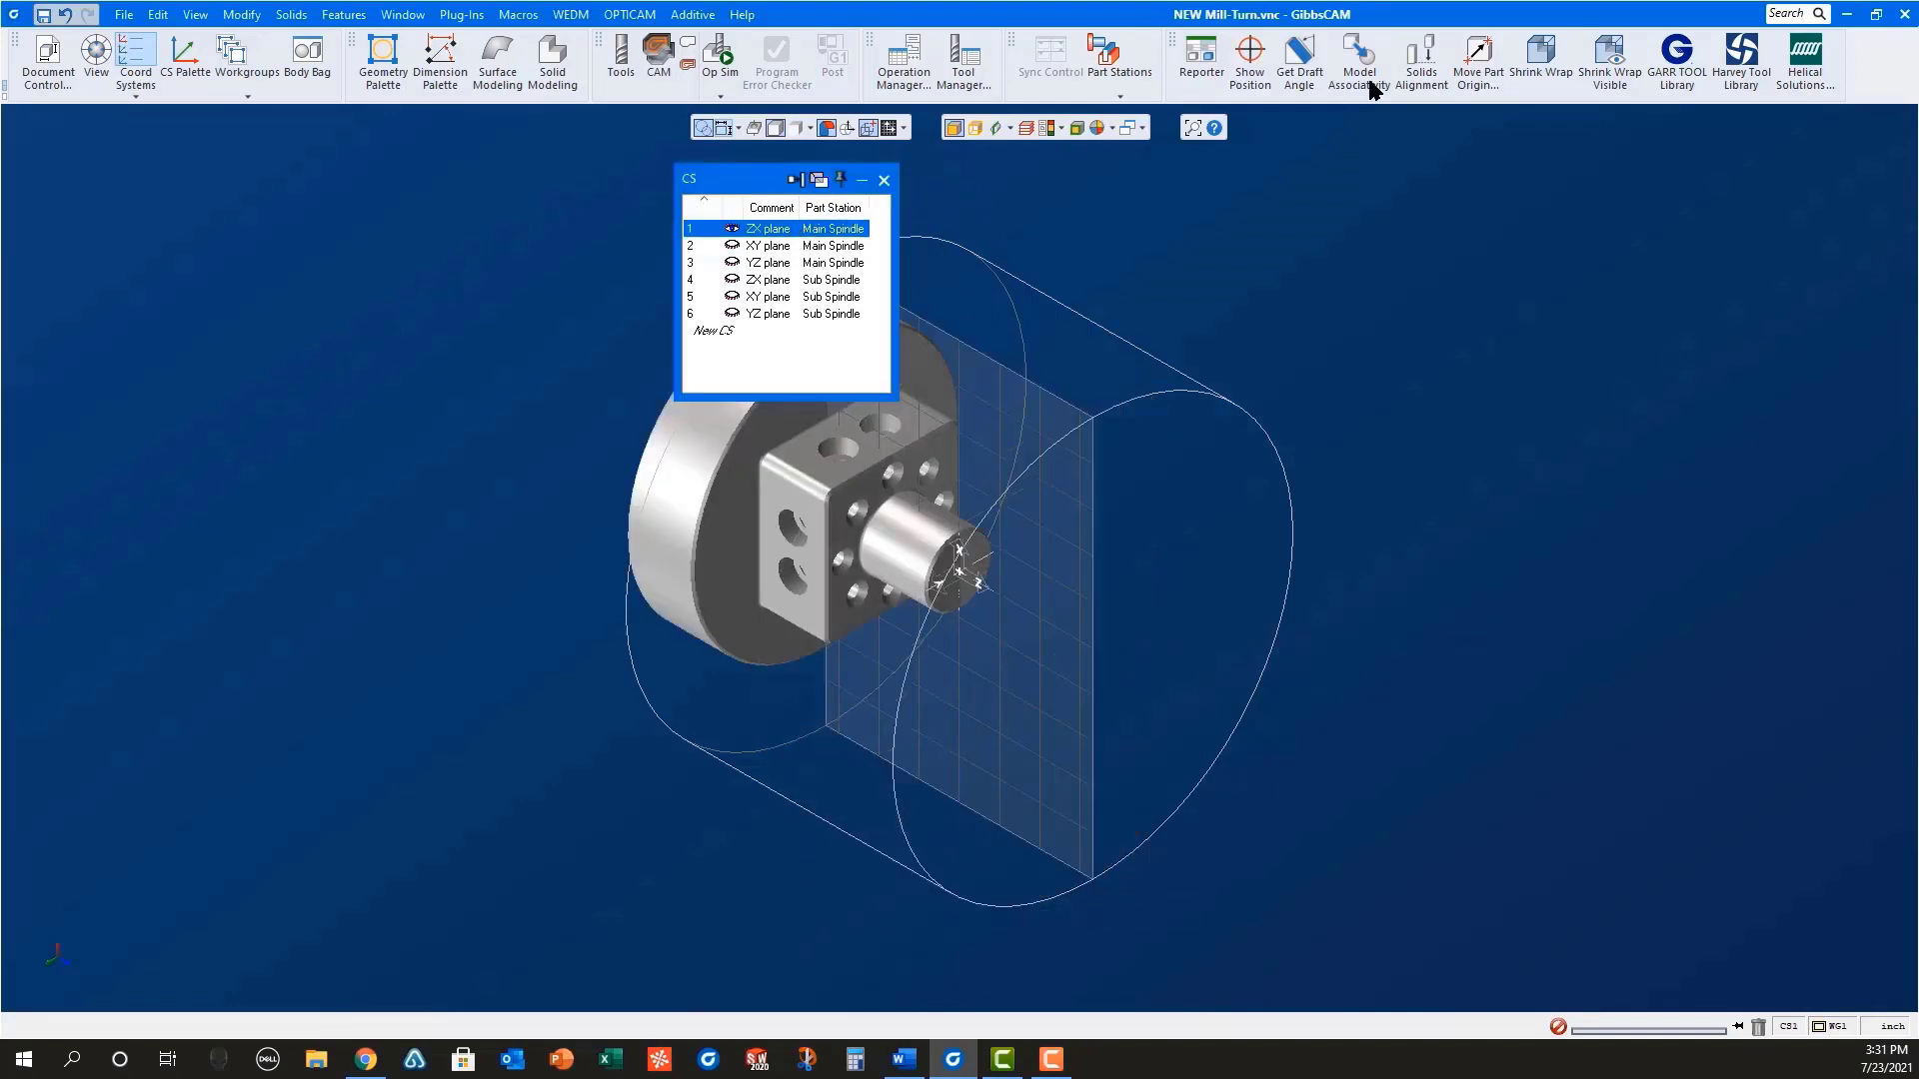
pyautogui.click(1545, 68)
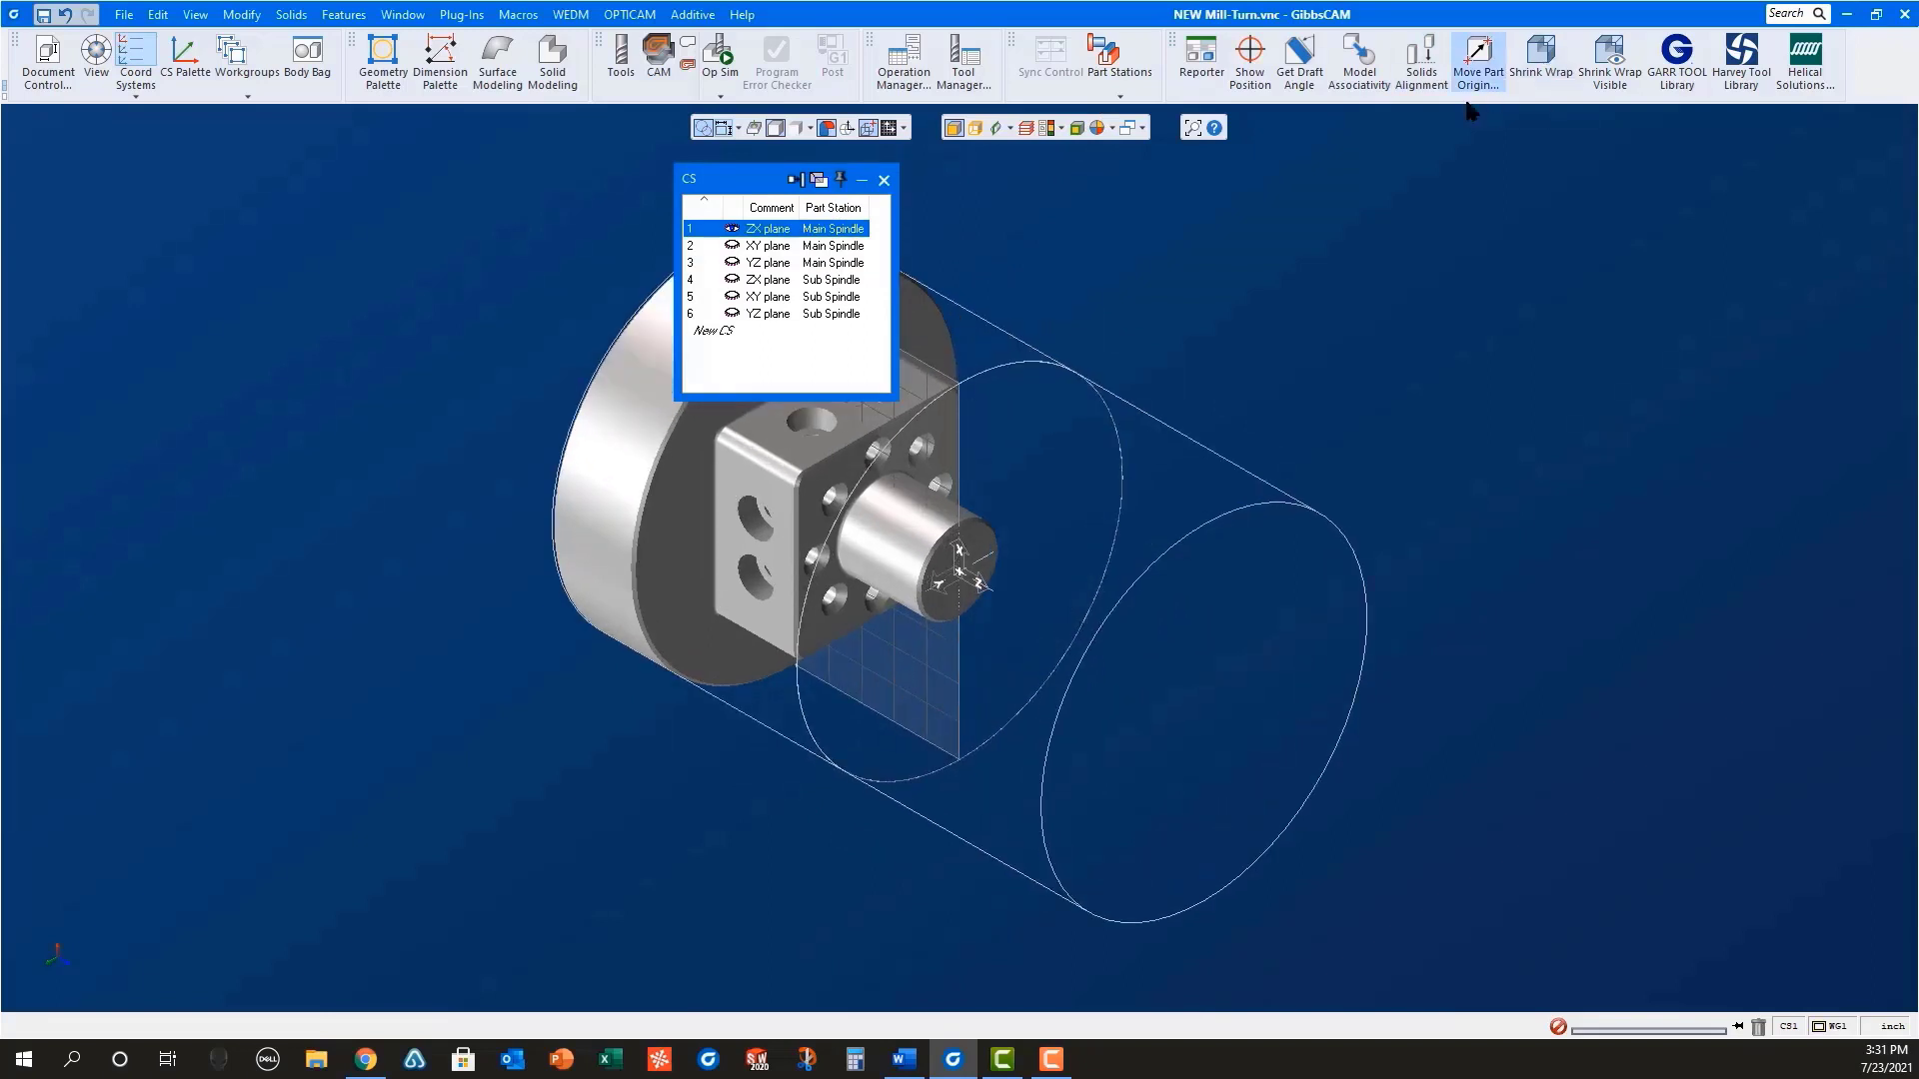
# Step: Review the workspace, stock and clearance settings of the Main Spindle and the Sub Spindle in the document control
pyautogui.click(49, 62)
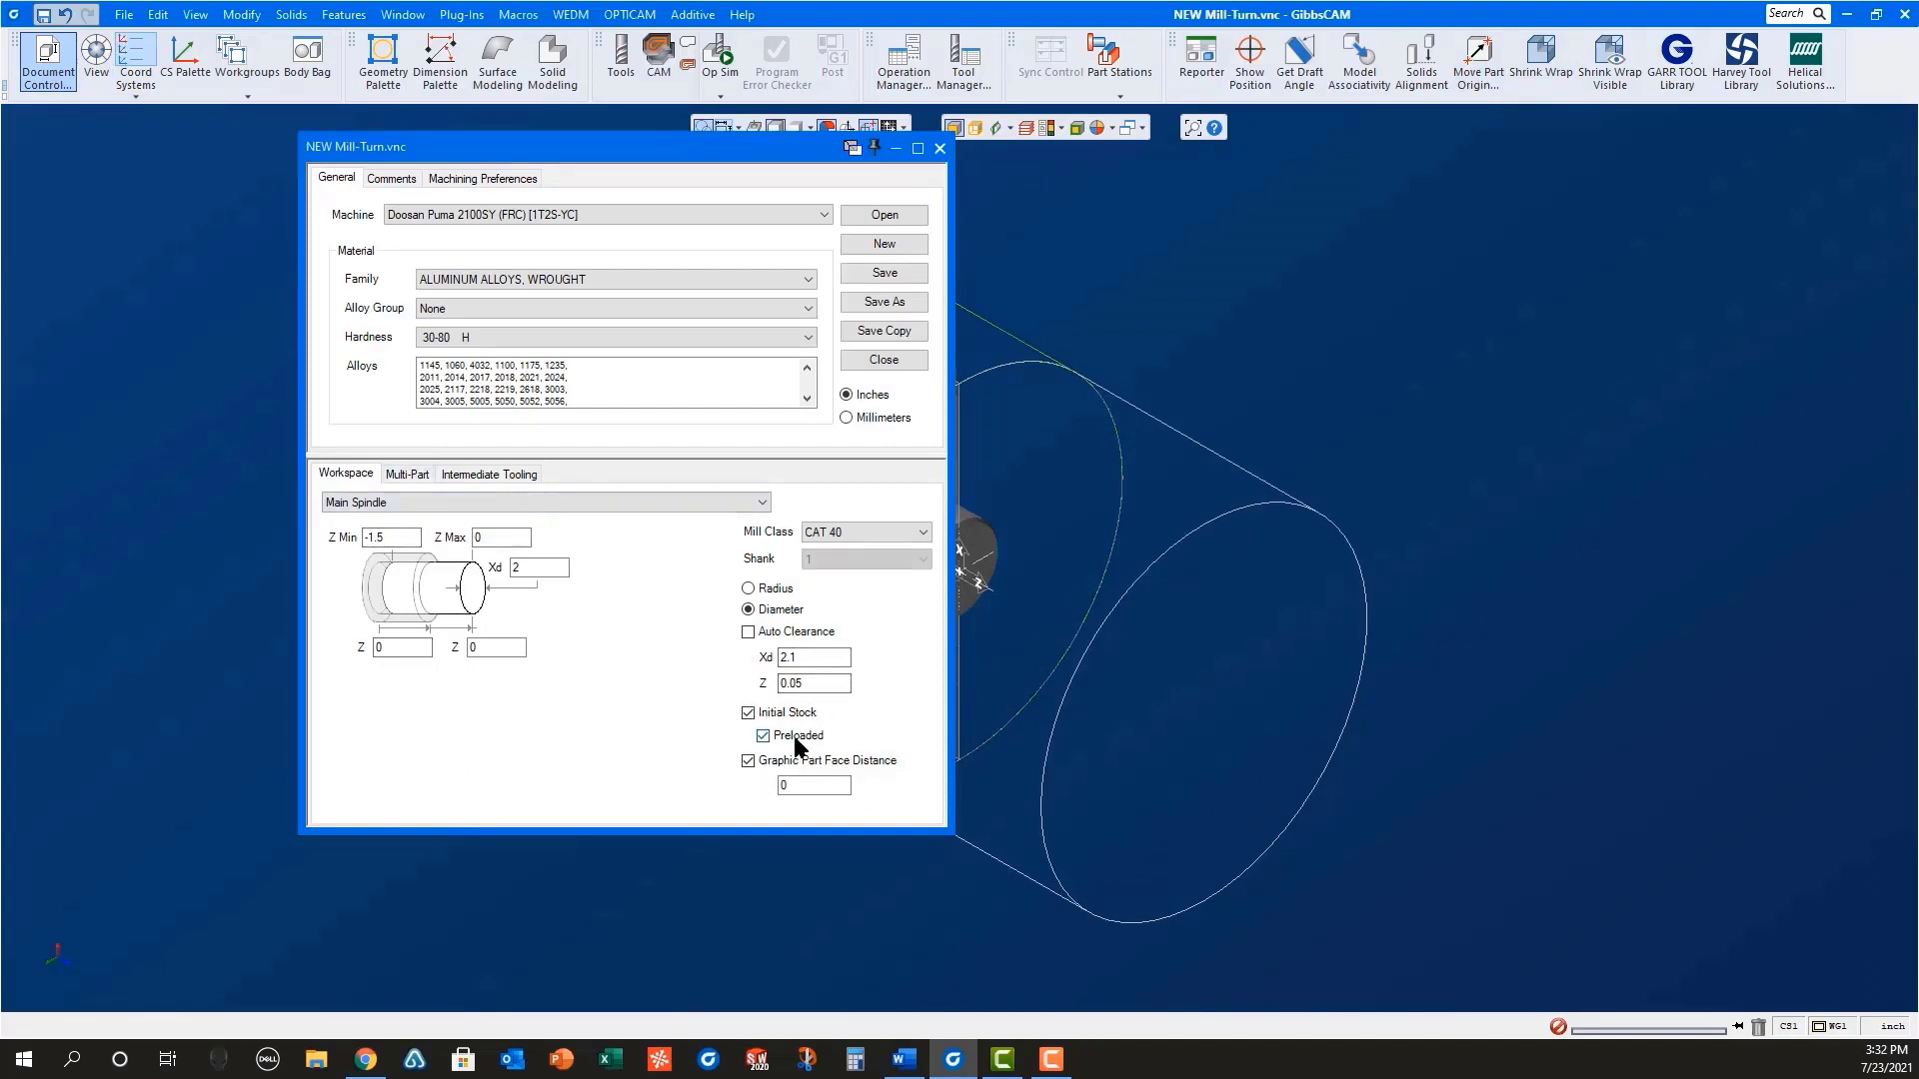
pyautogui.click(787, 788)
pyautogui.click(654, 501)
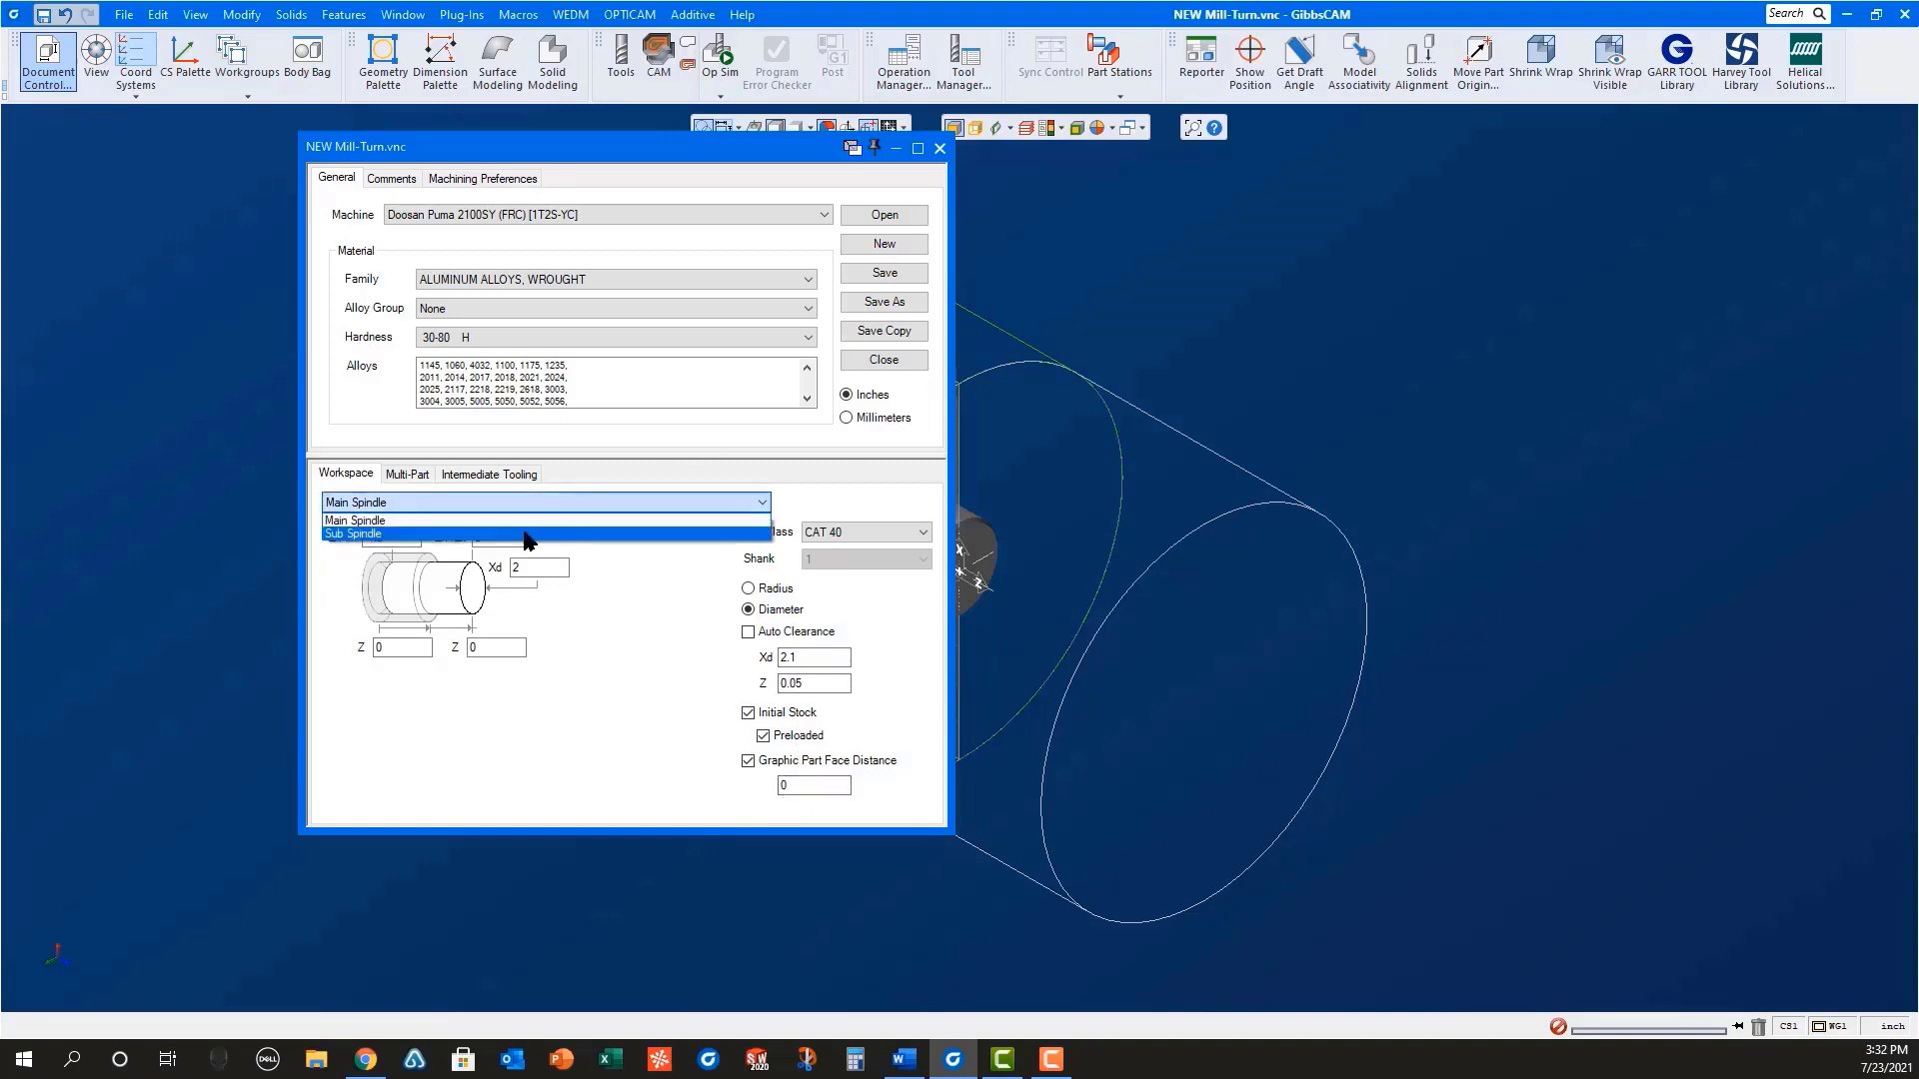
pyautogui.click(524, 533)
pyautogui.click(940, 149)
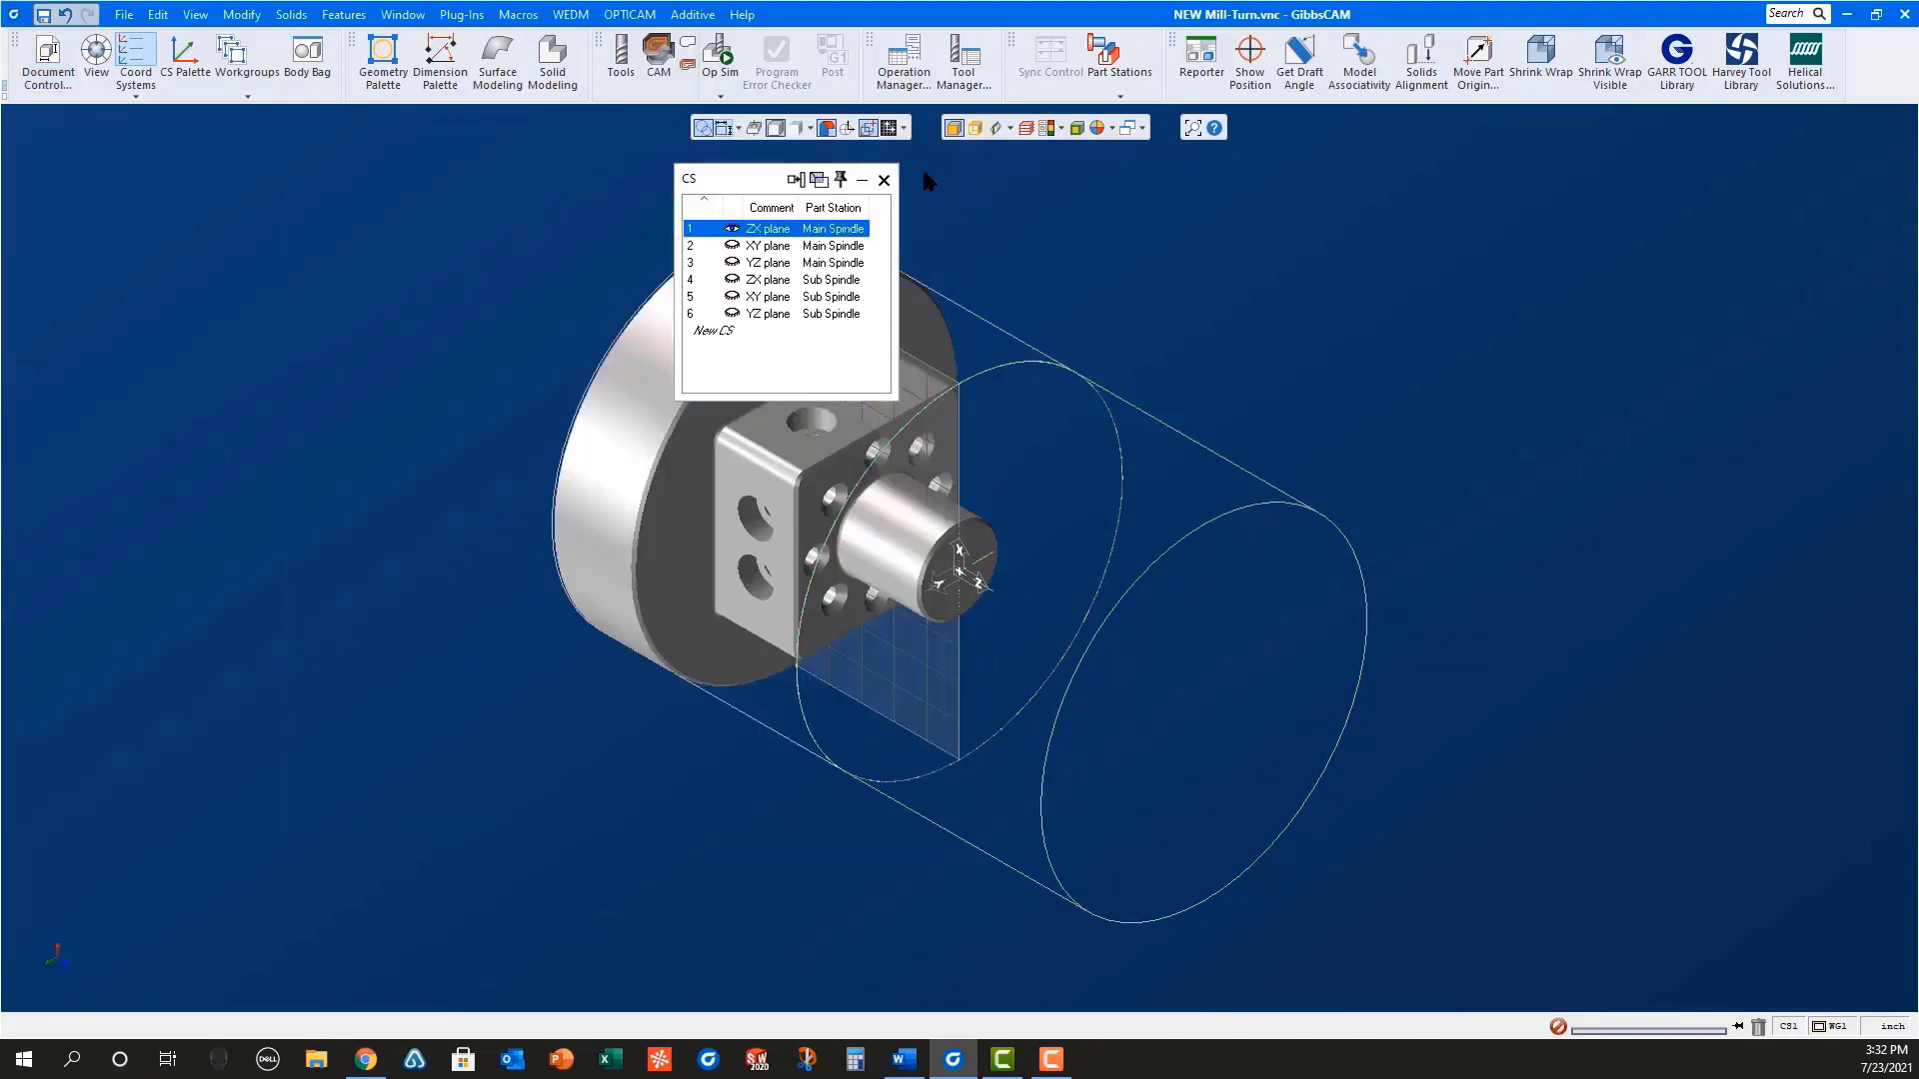
# Step: Put the part body in the Body Bag and rename it Part in Main(3)
pyautogui.doubleClick(612, 491)
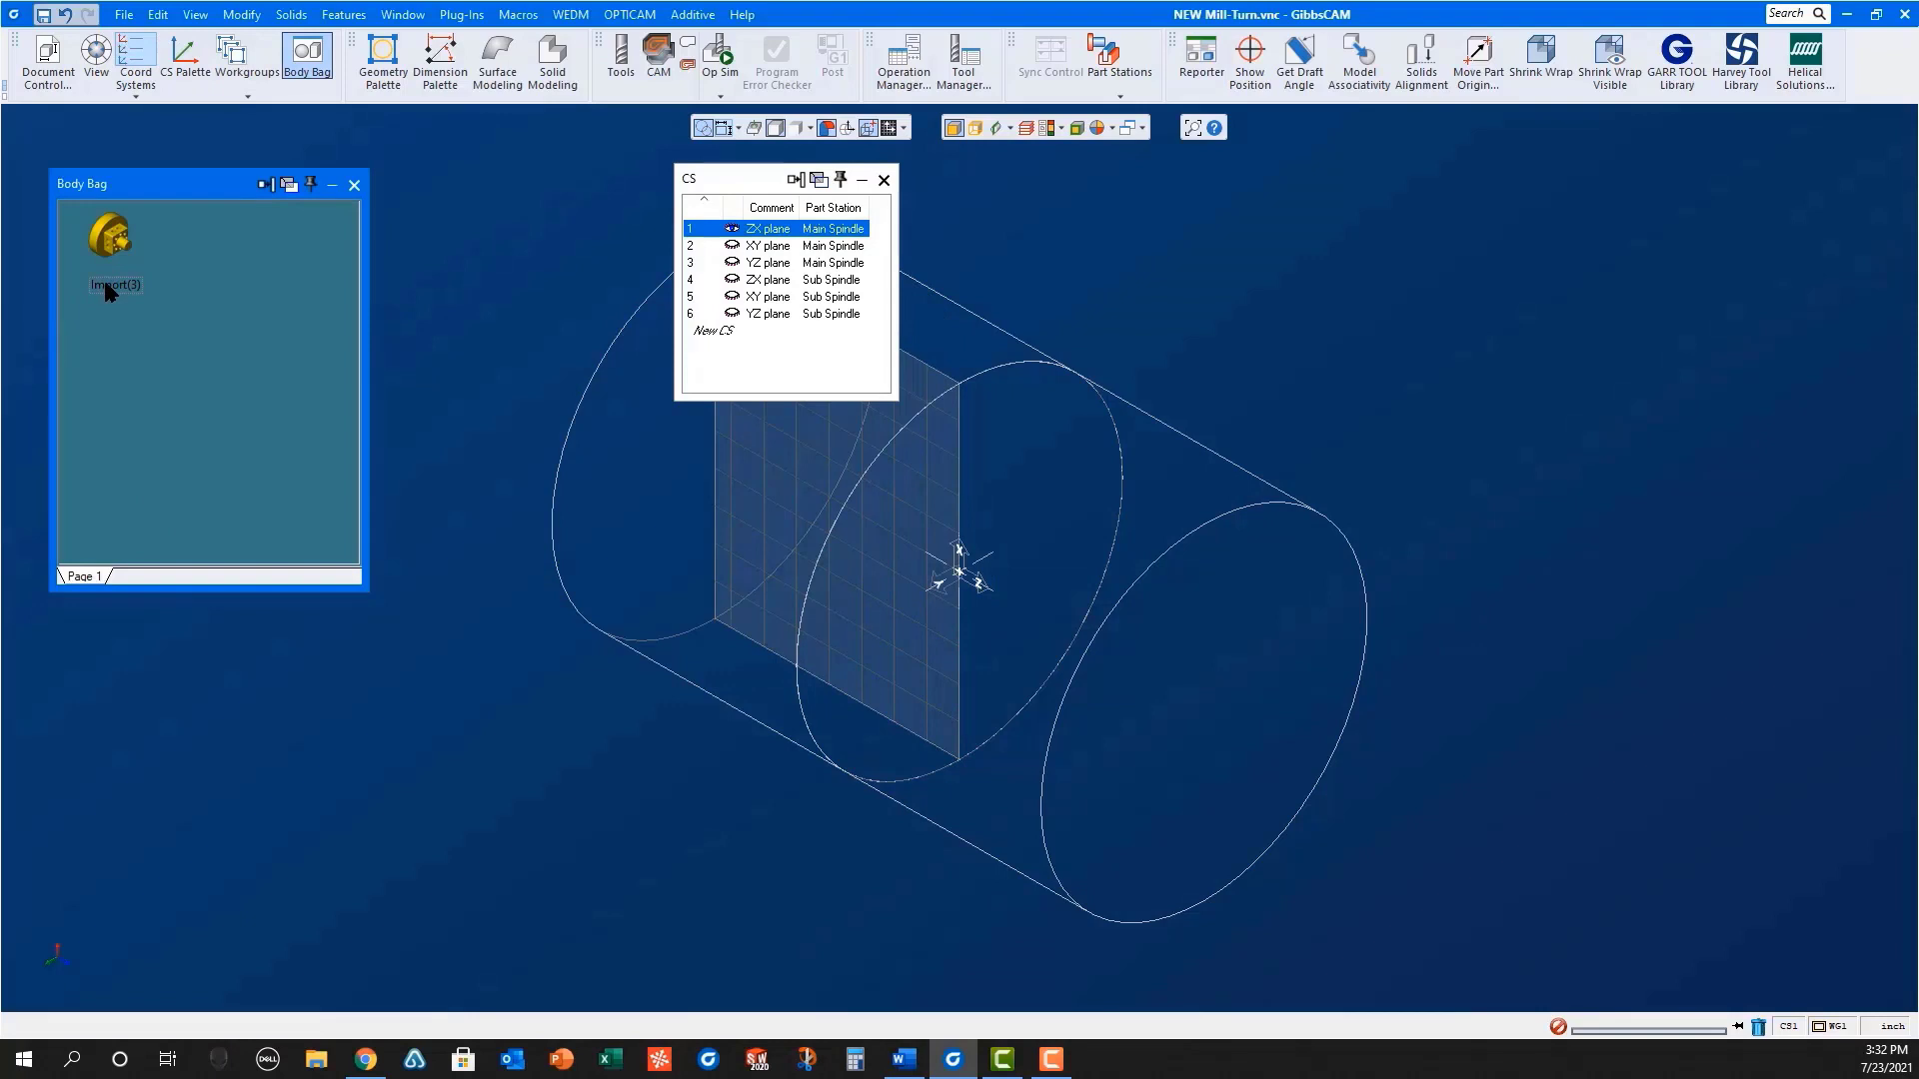
pyautogui.click(104, 281)
pyautogui.press('BackSpace')
pyautogui.press('Return')
pyautogui.write('Part in Main(3)')
pyautogui.press('Return')
# Step: Place a copy of the bagged part in the workspace and translate it by 1.5 in Z, with Xd and Y at 0
pyautogui.doubleClick(112, 238)
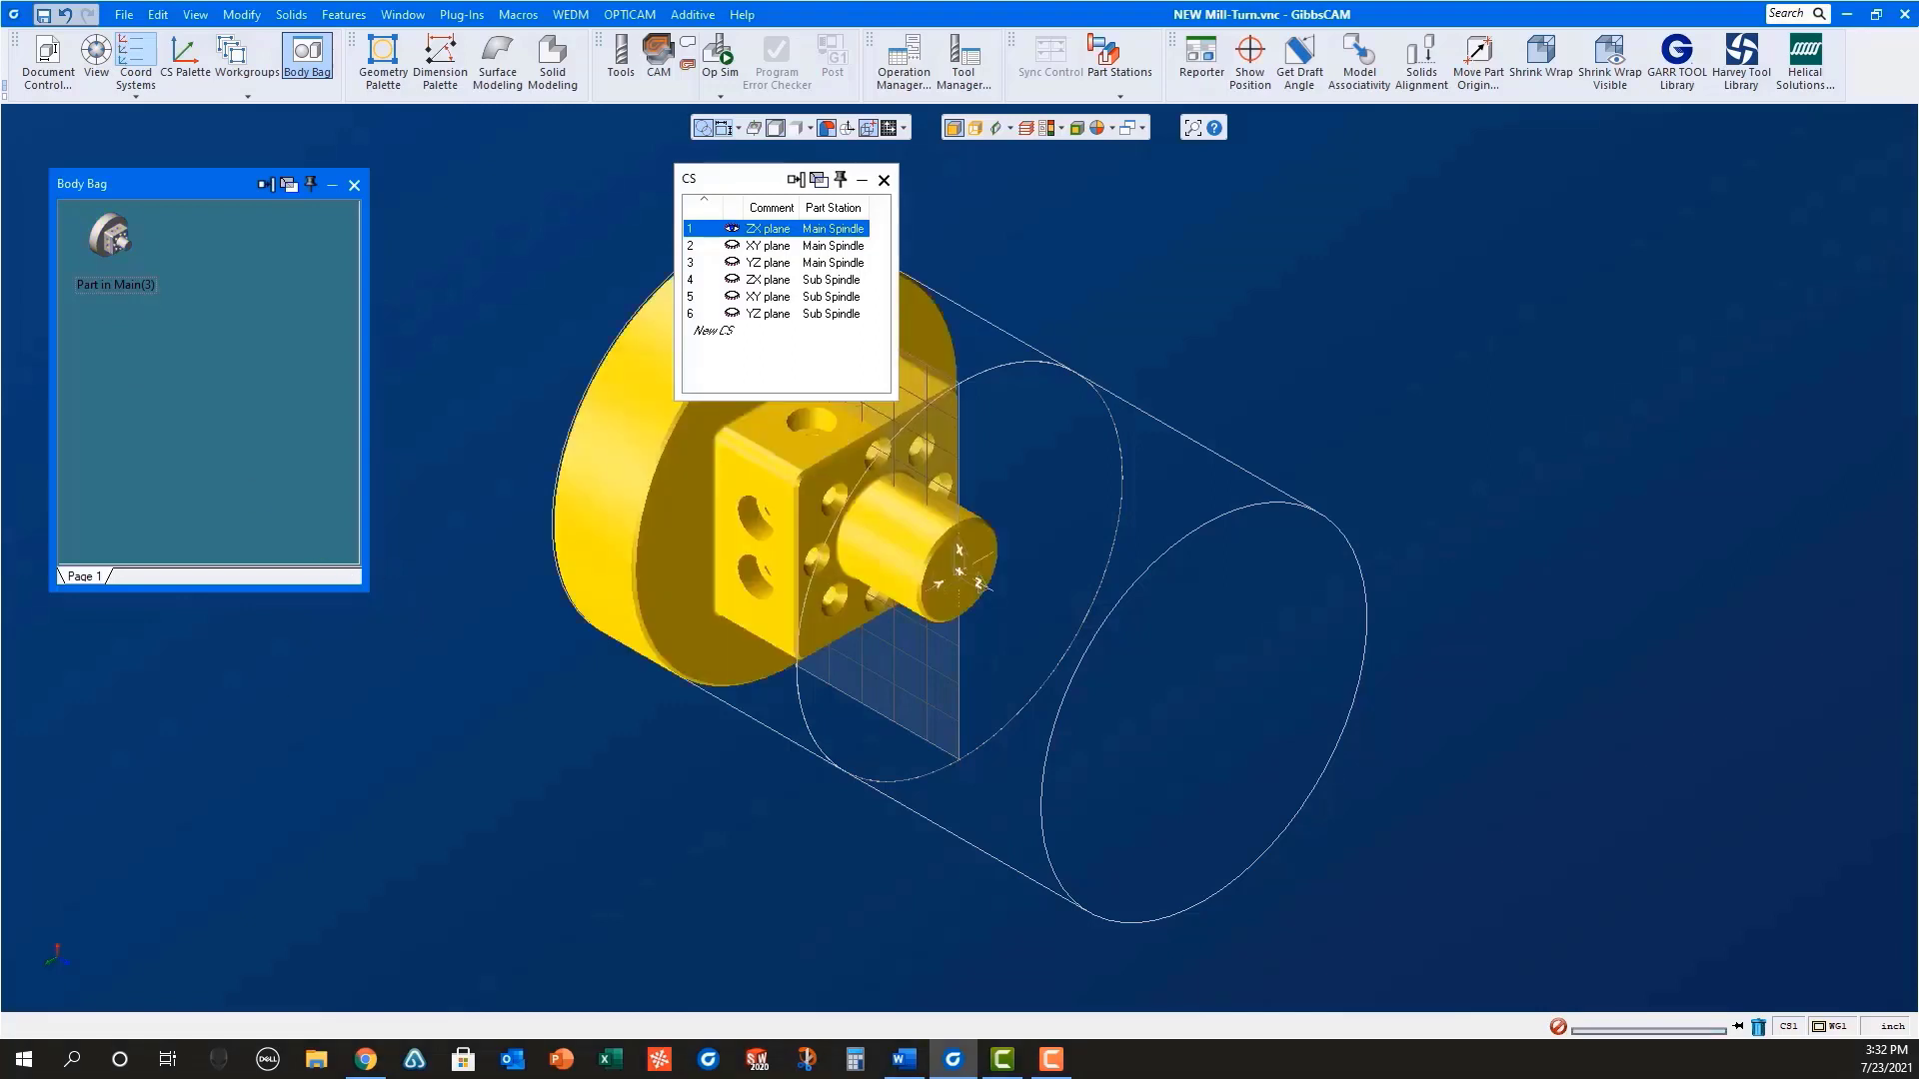
pyautogui.click(291, 14)
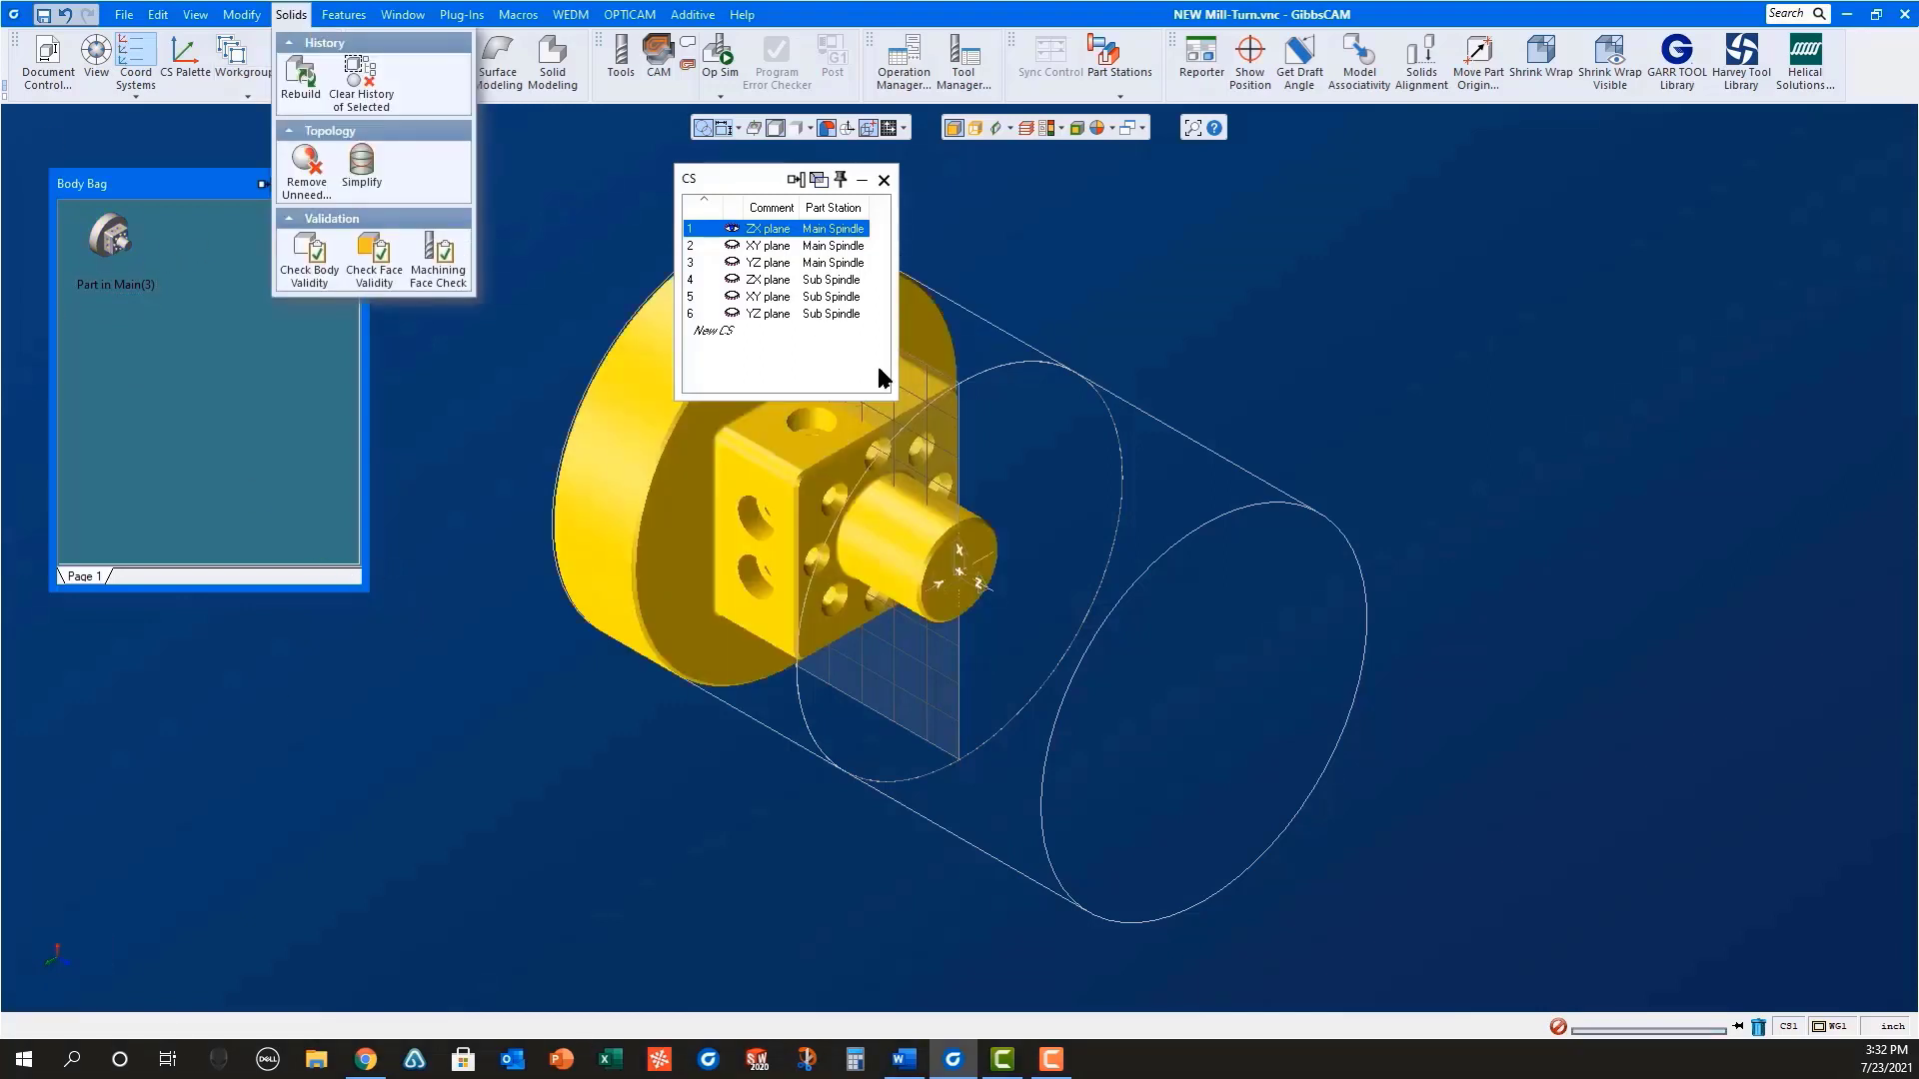
pyautogui.click(244, 17)
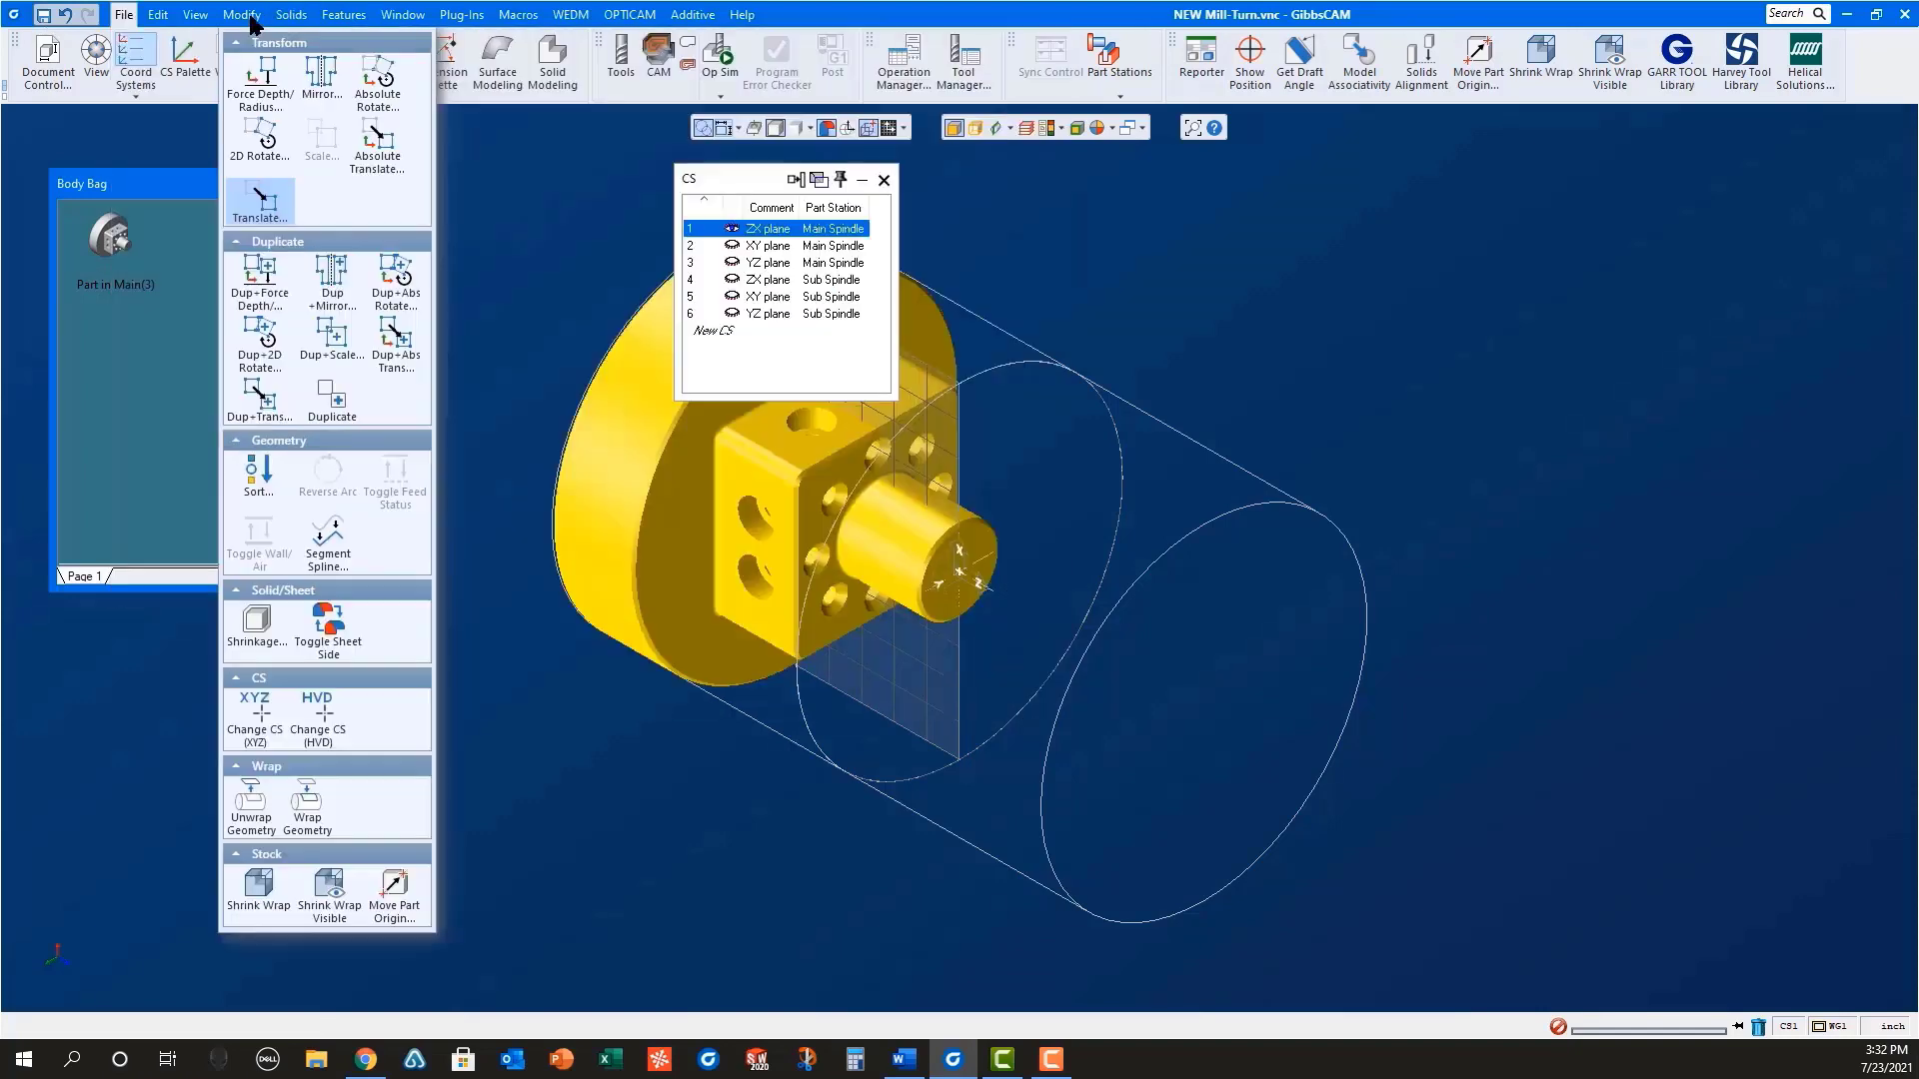
pyautogui.click(257, 200)
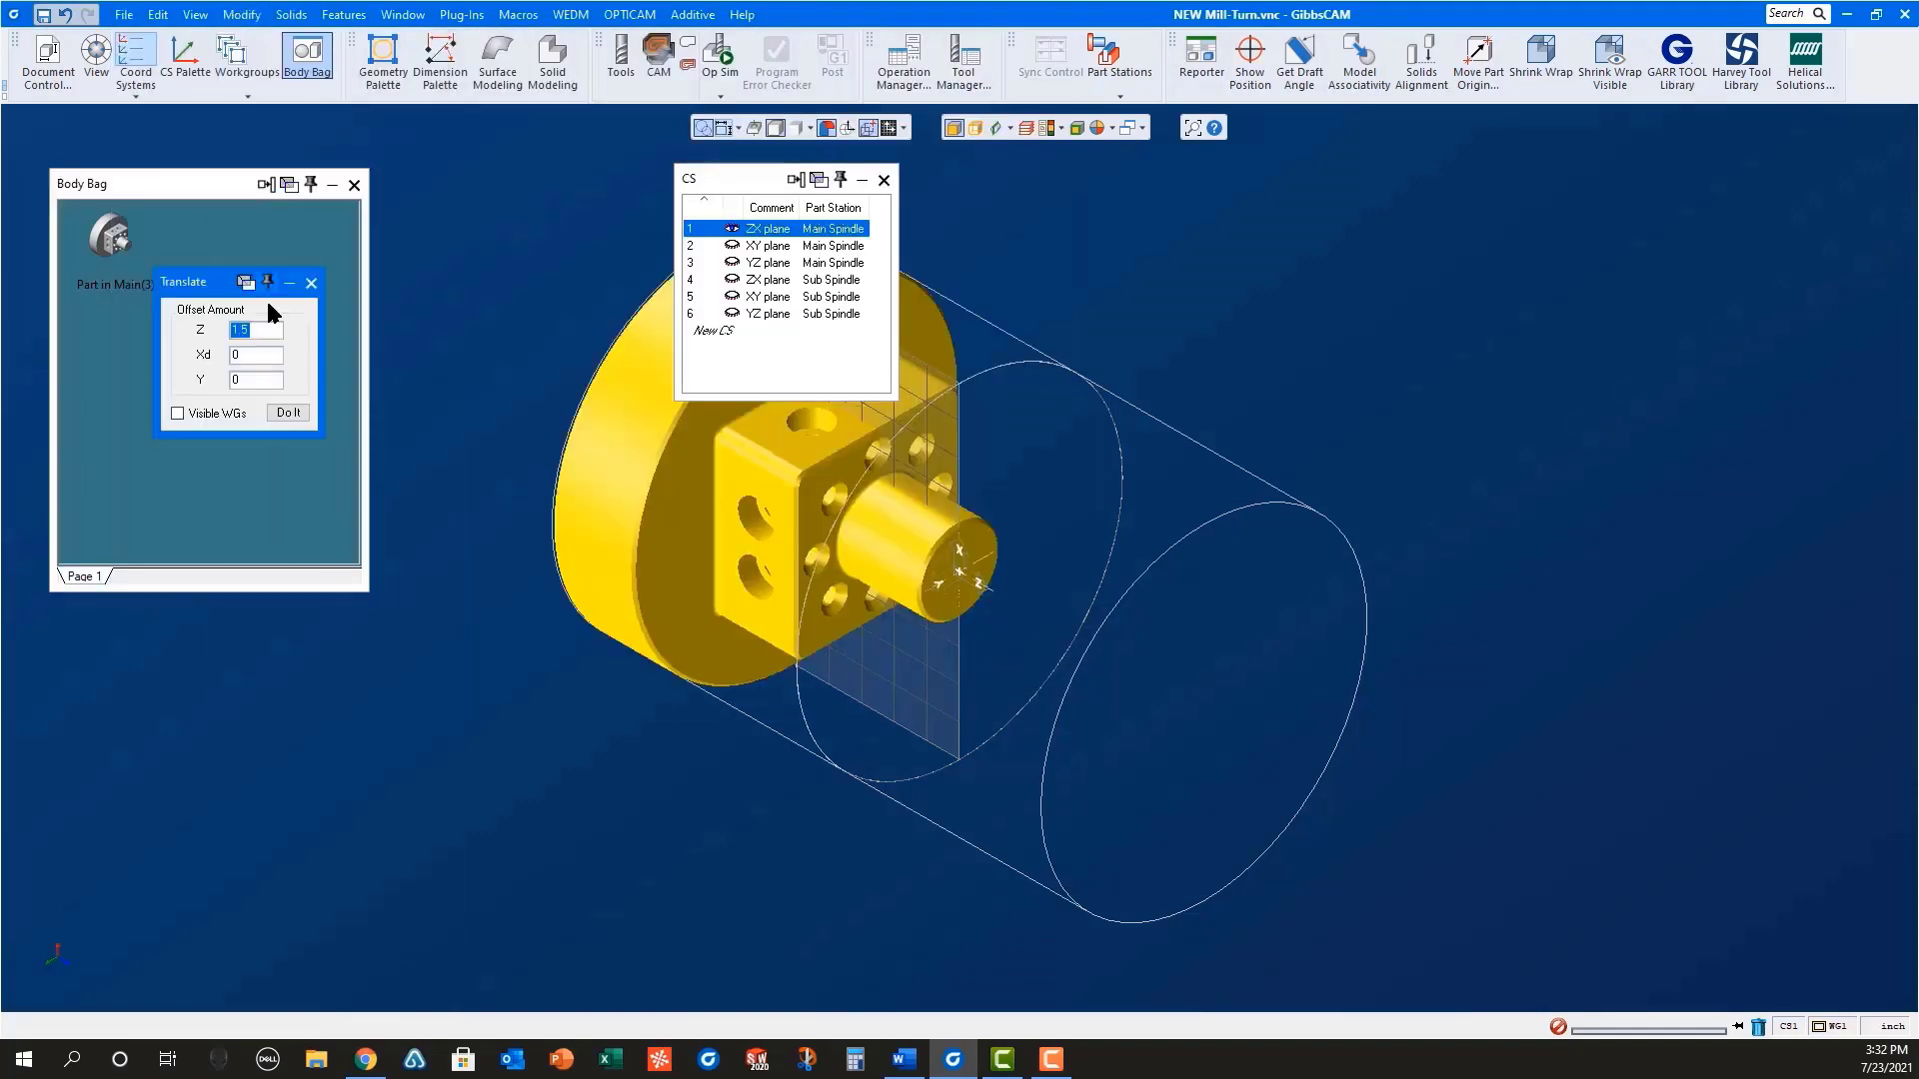
pyautogui.click(288, 413)
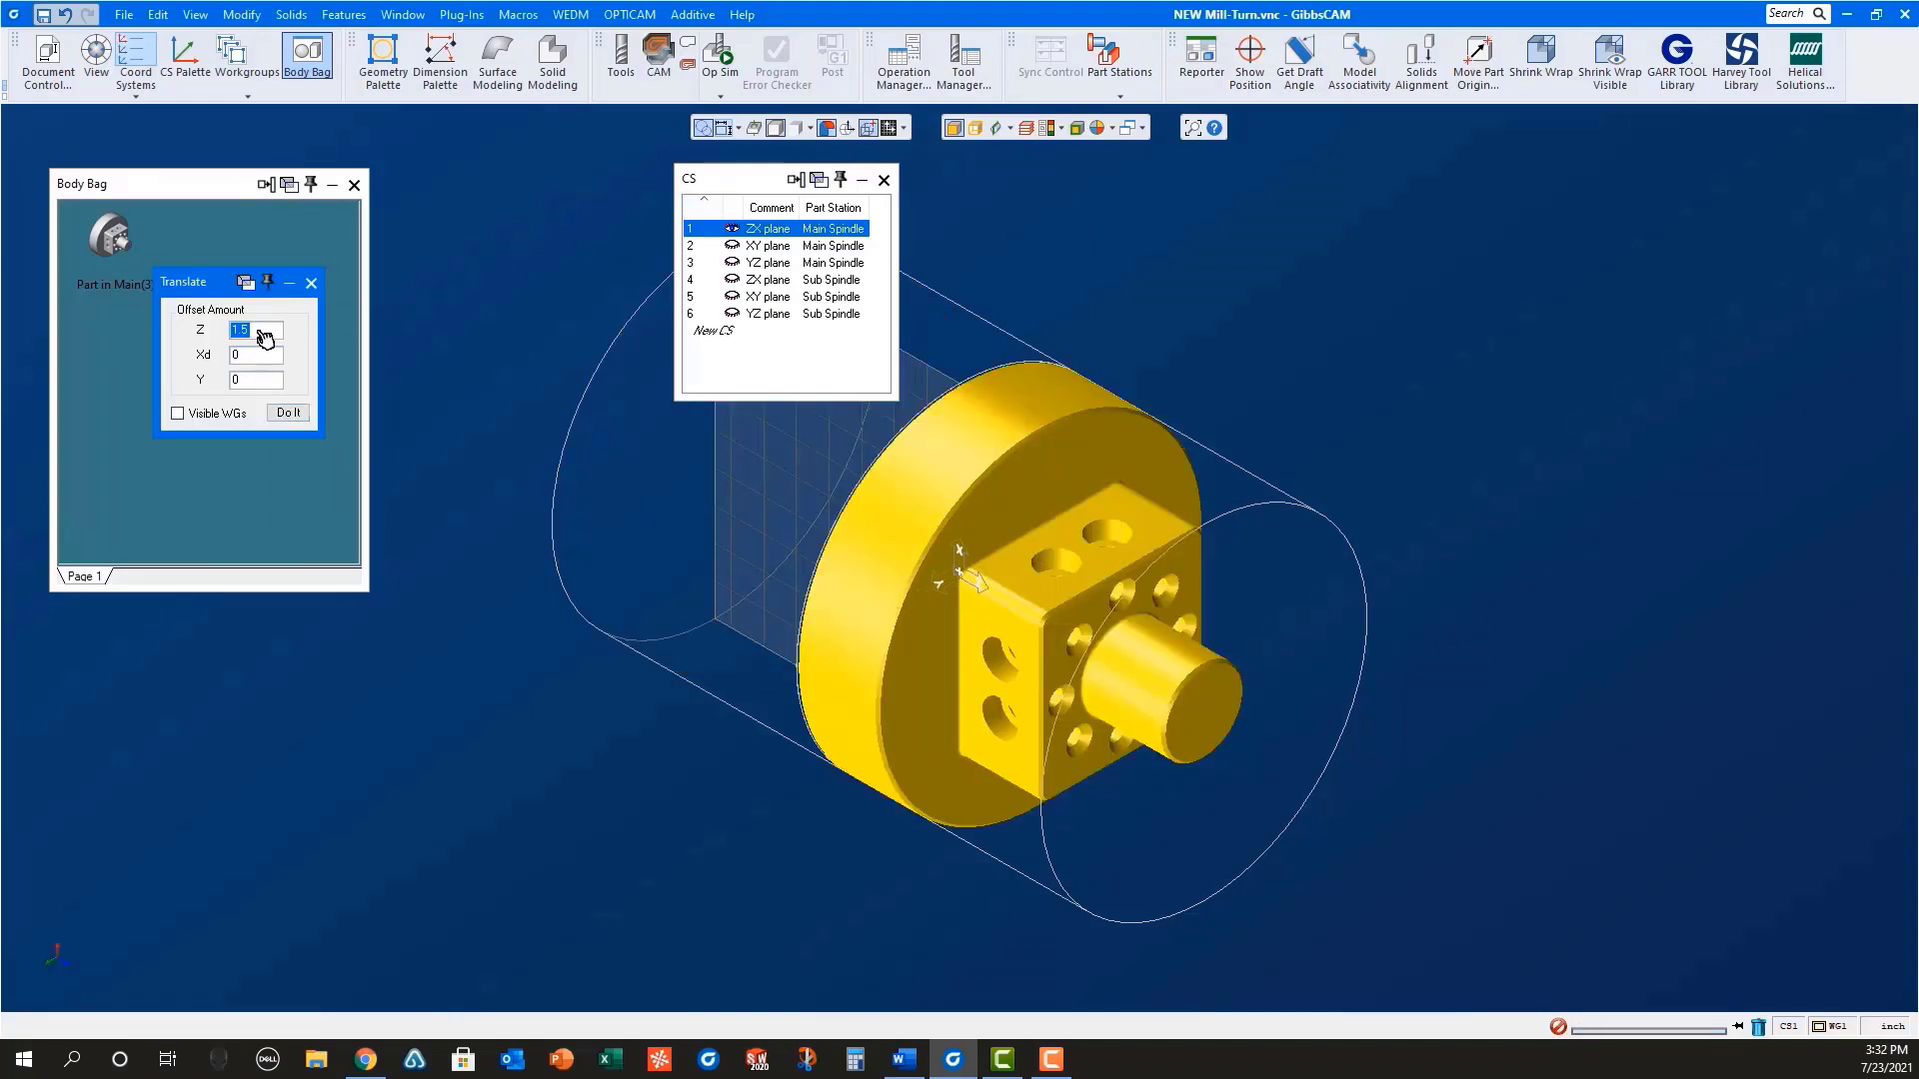
# Step: Change the translated copy to the Sub Spindle ZX plane coordinate system with Change CS (XYZ)
pyautogui.click(814, 289)
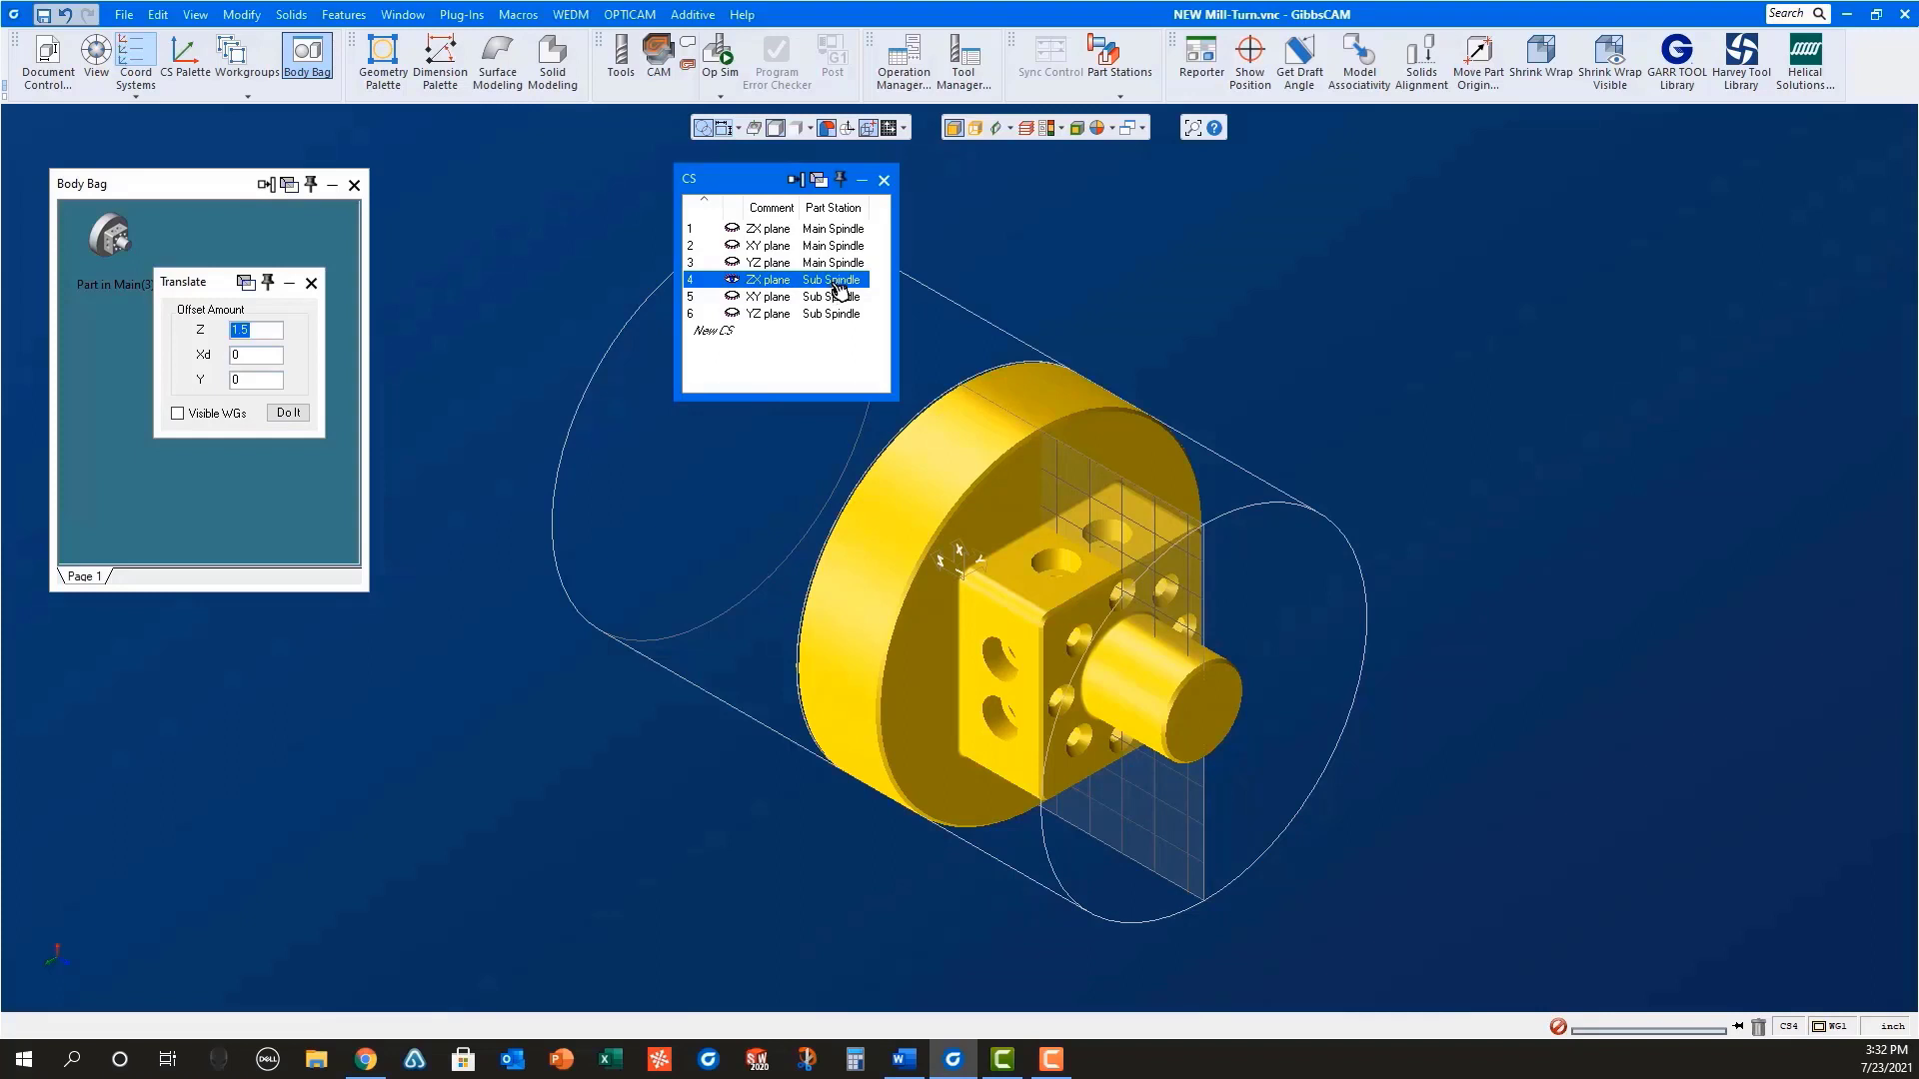
pyautogui.rightClick(838, 288)
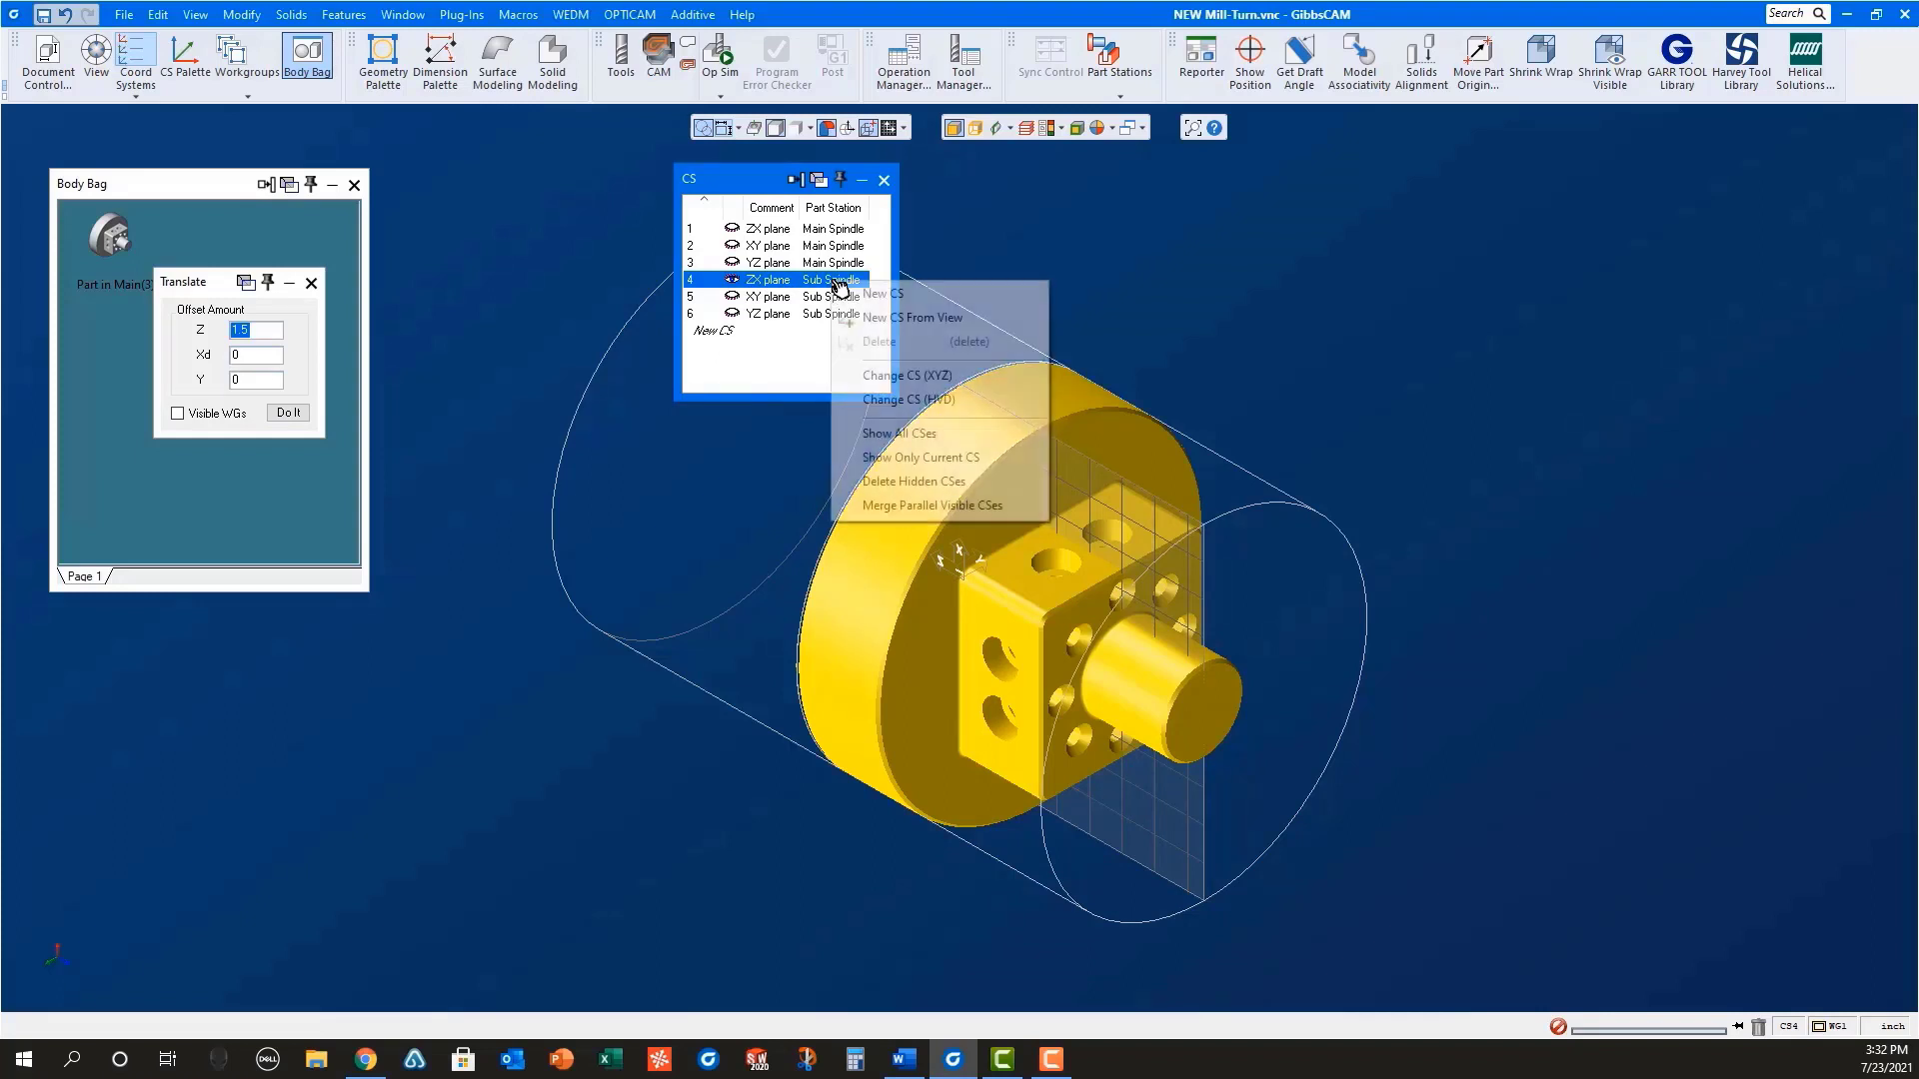
pyautogui.click(918, 375)
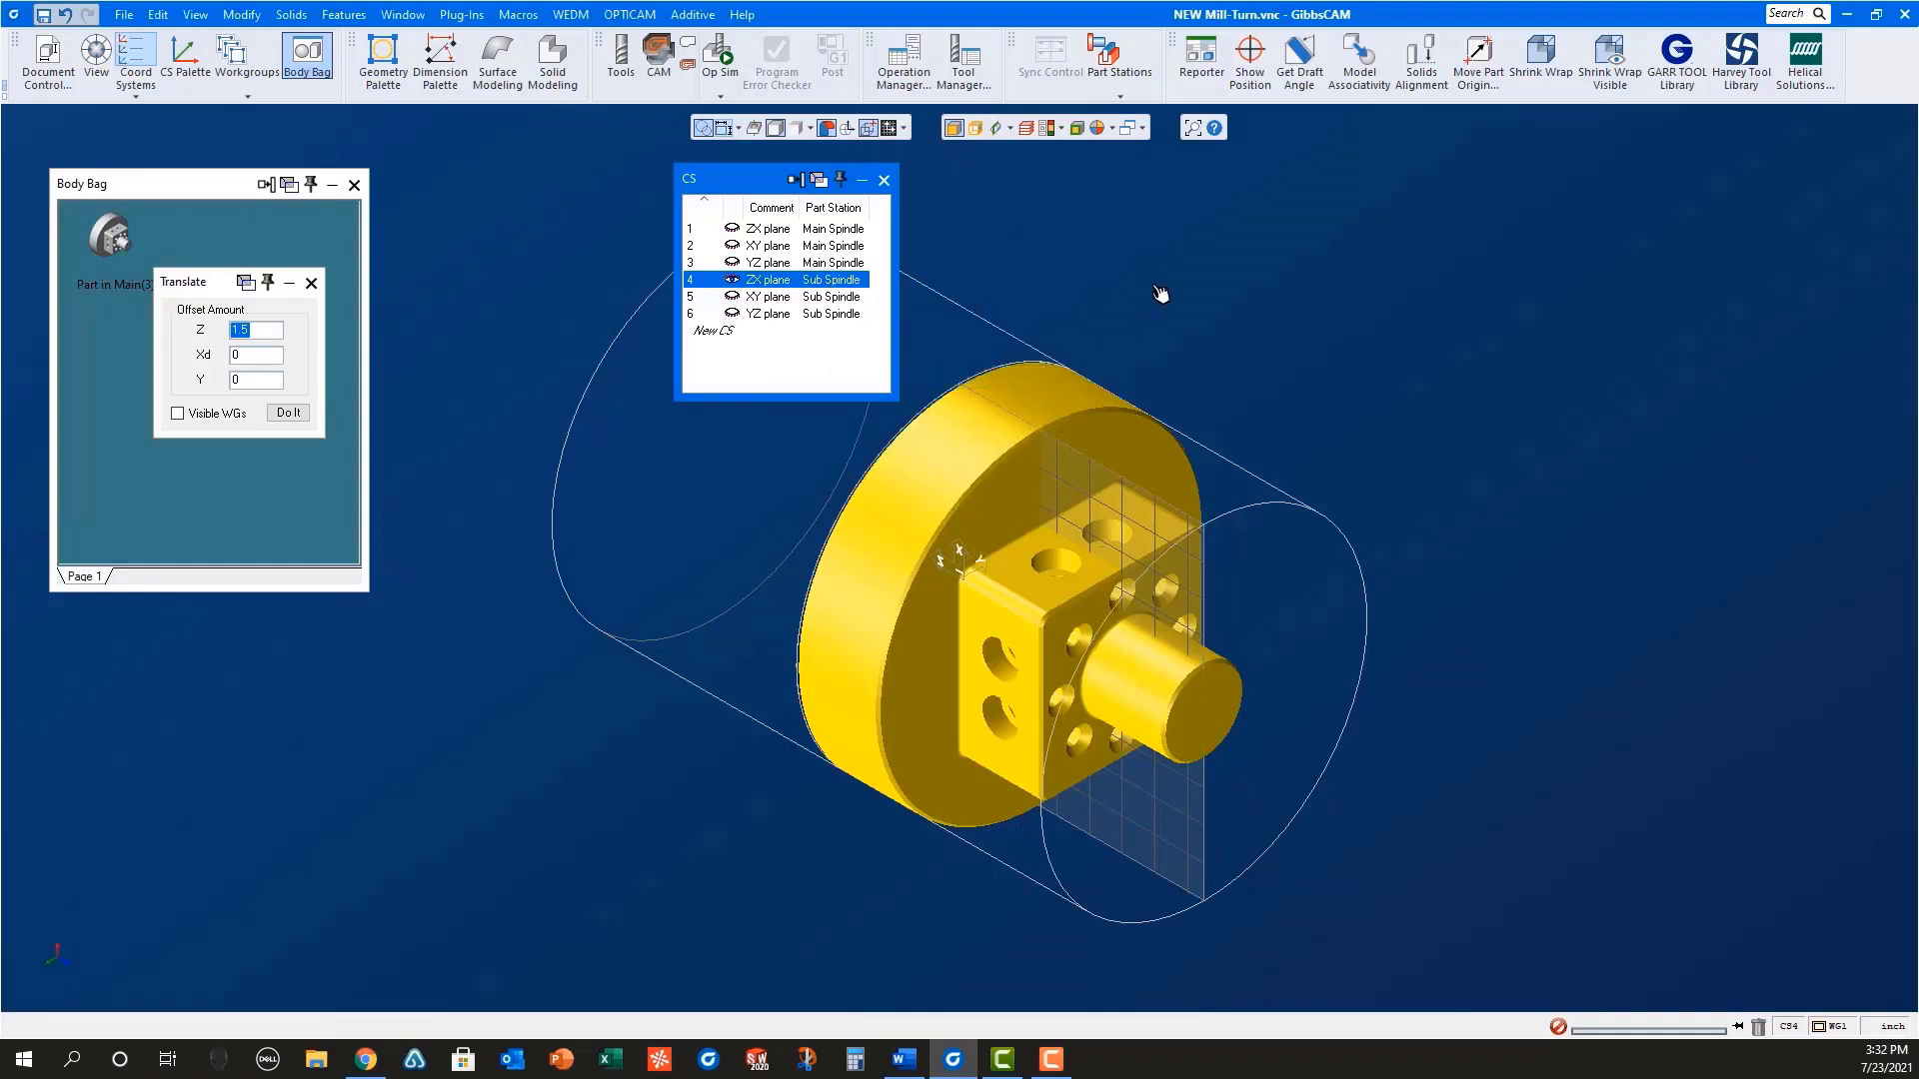
# Step: Move the translated copy into the Body Bag and rename it Part in Sub(6)
pyautogui.click(998, 456)
pyautogui.moveTo(999, 456); pyautogui.dragTo(162, 273)
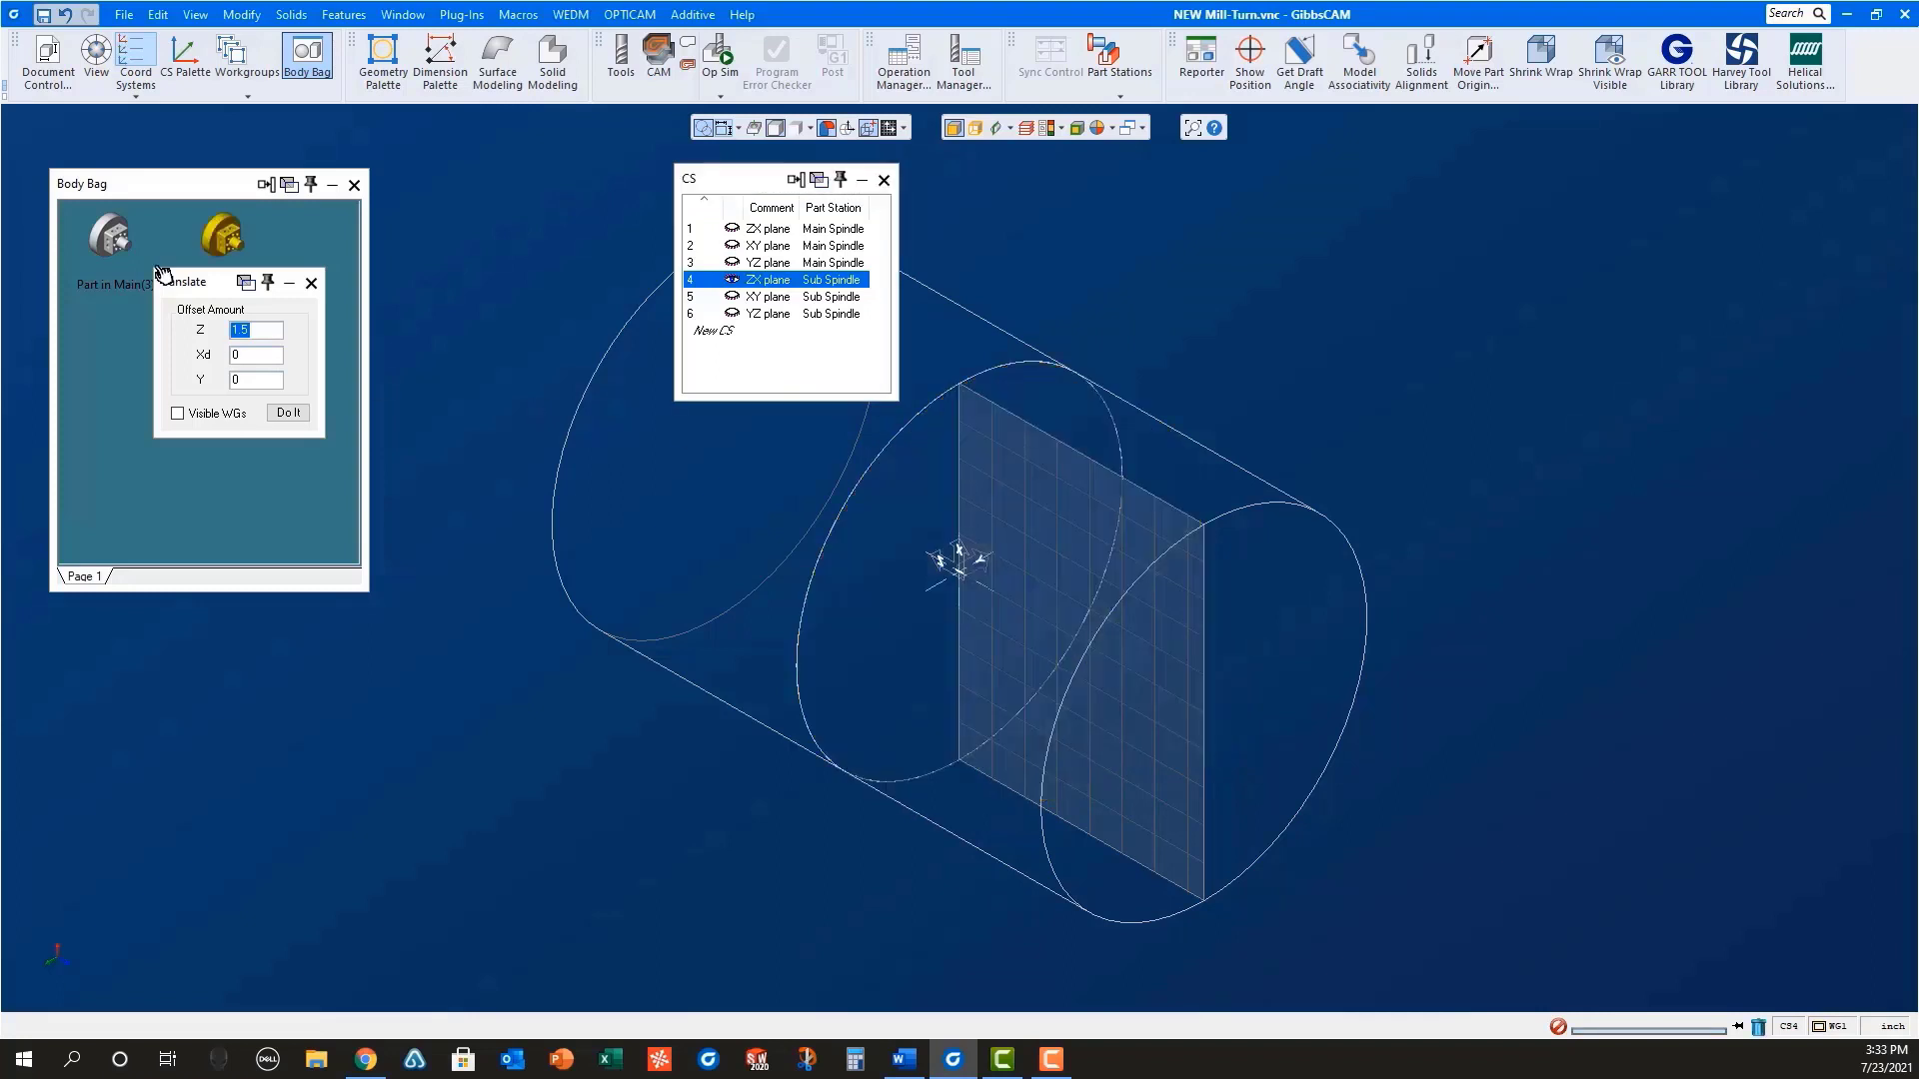
pyautogui.click(311, 283)
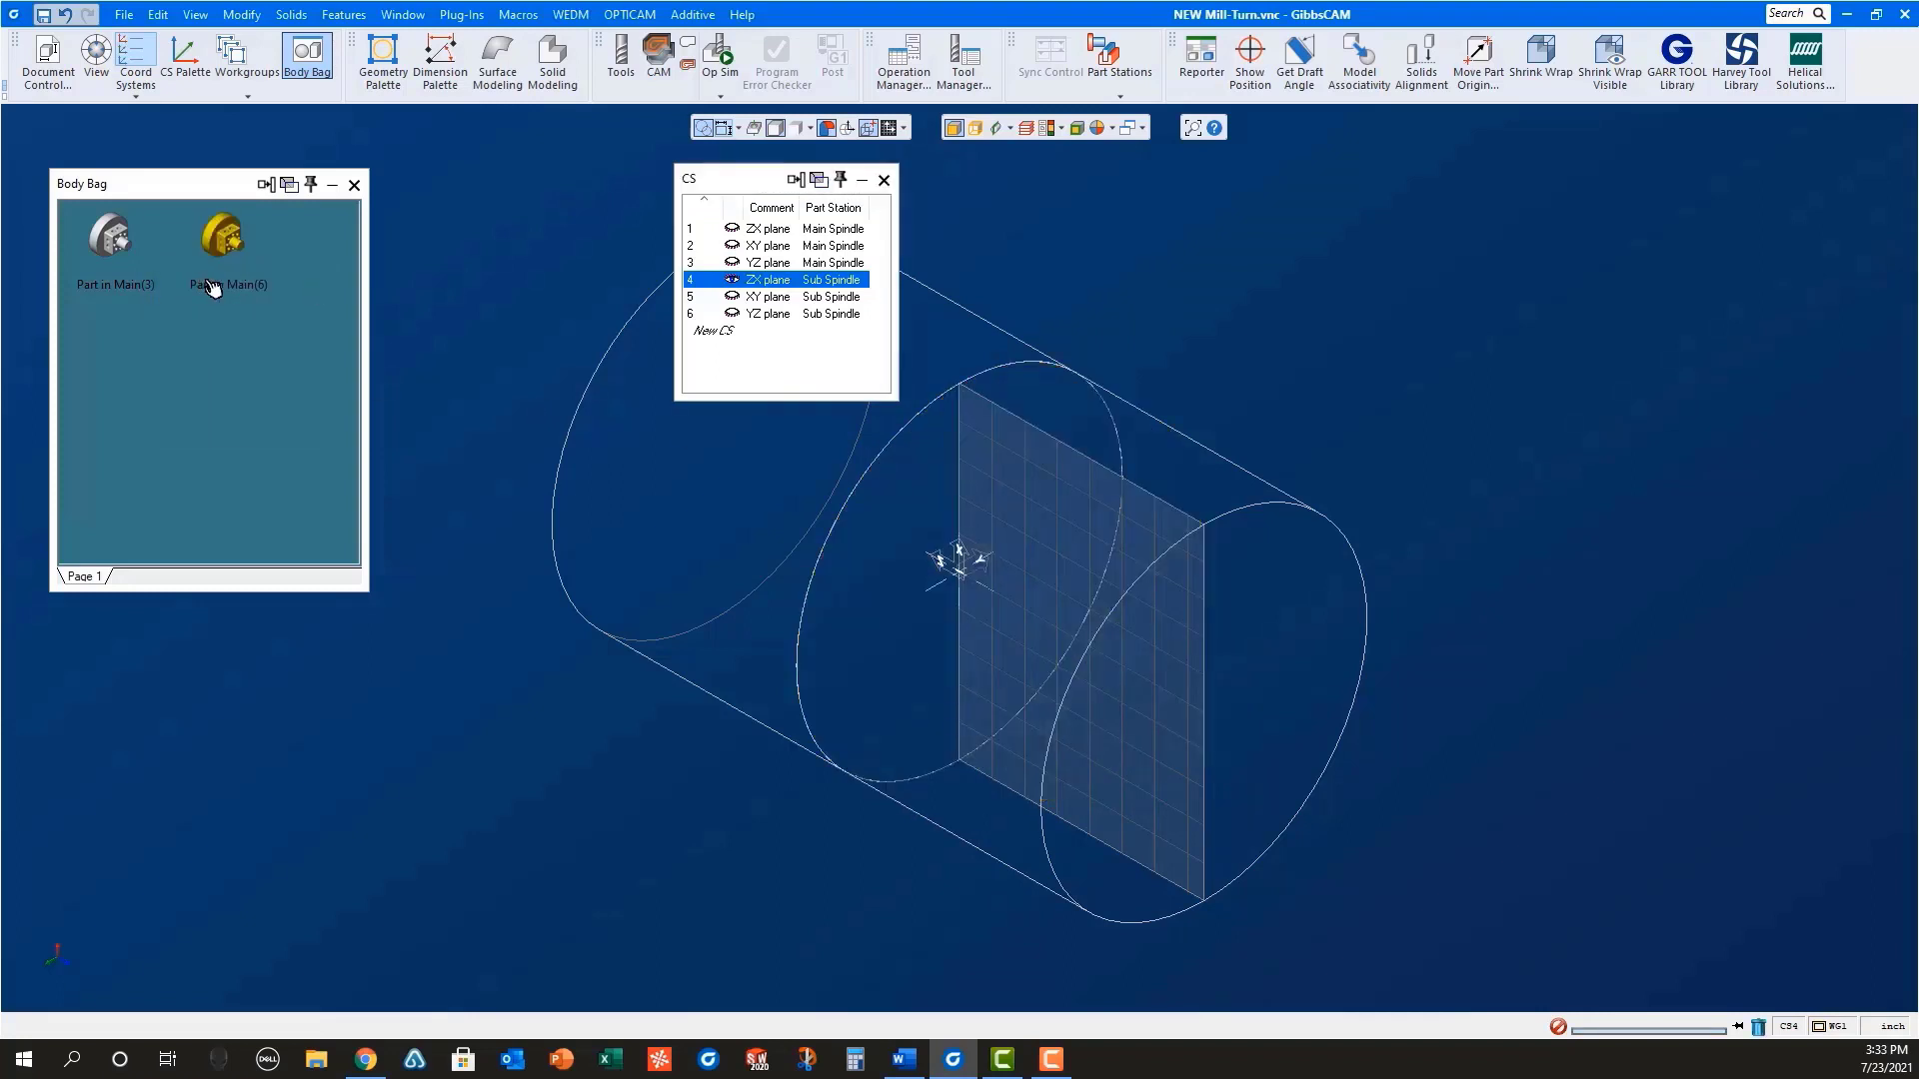
pyautogui.click(208, 283)
pyautogui.click(264, 286)
pyautogui.press('BackSpace')
pyautogui.press('BackSpace')
pyautogui.press('BackSpace')
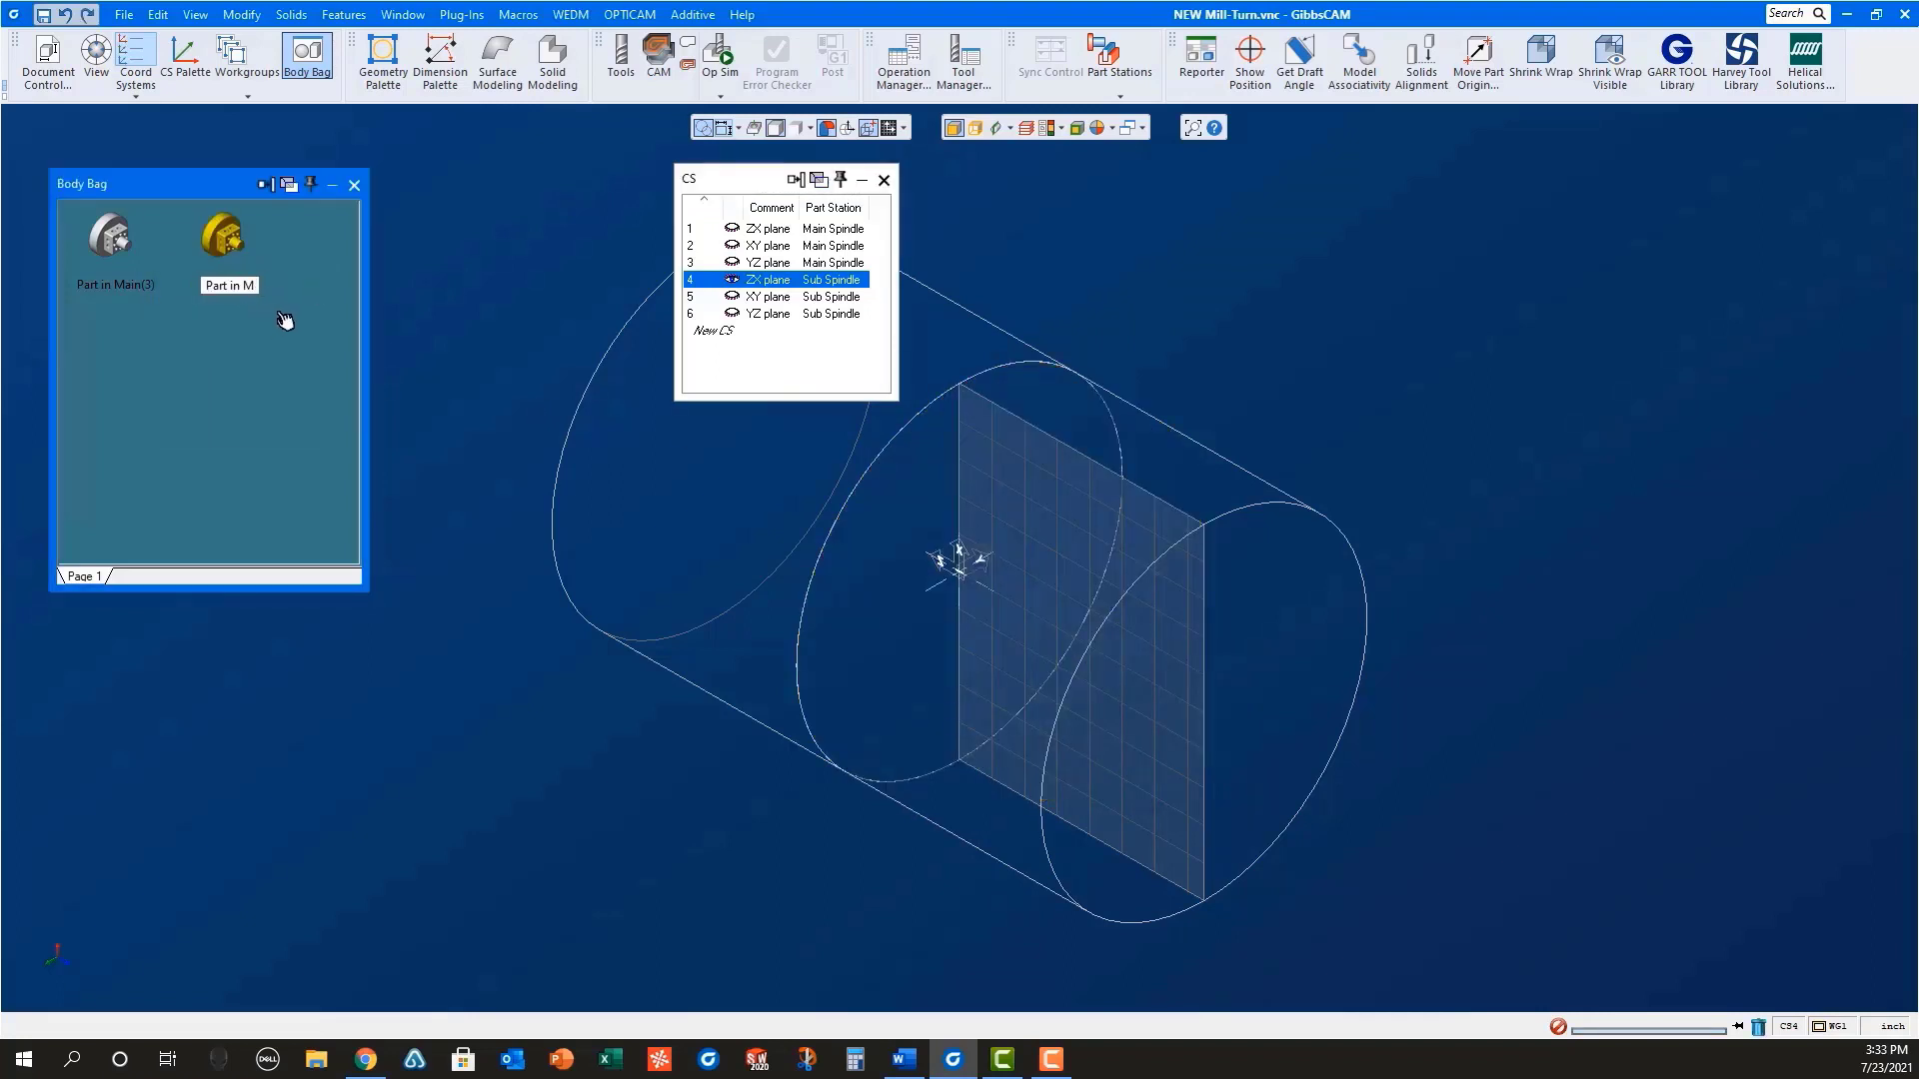
pyautogui.press('BackSpace')
pyautogui.write('Sub')
pyautogui.click(354, 754)
# Step: Return both parts from the Body Bag to the workspace
pyautogui.click(105, 232)
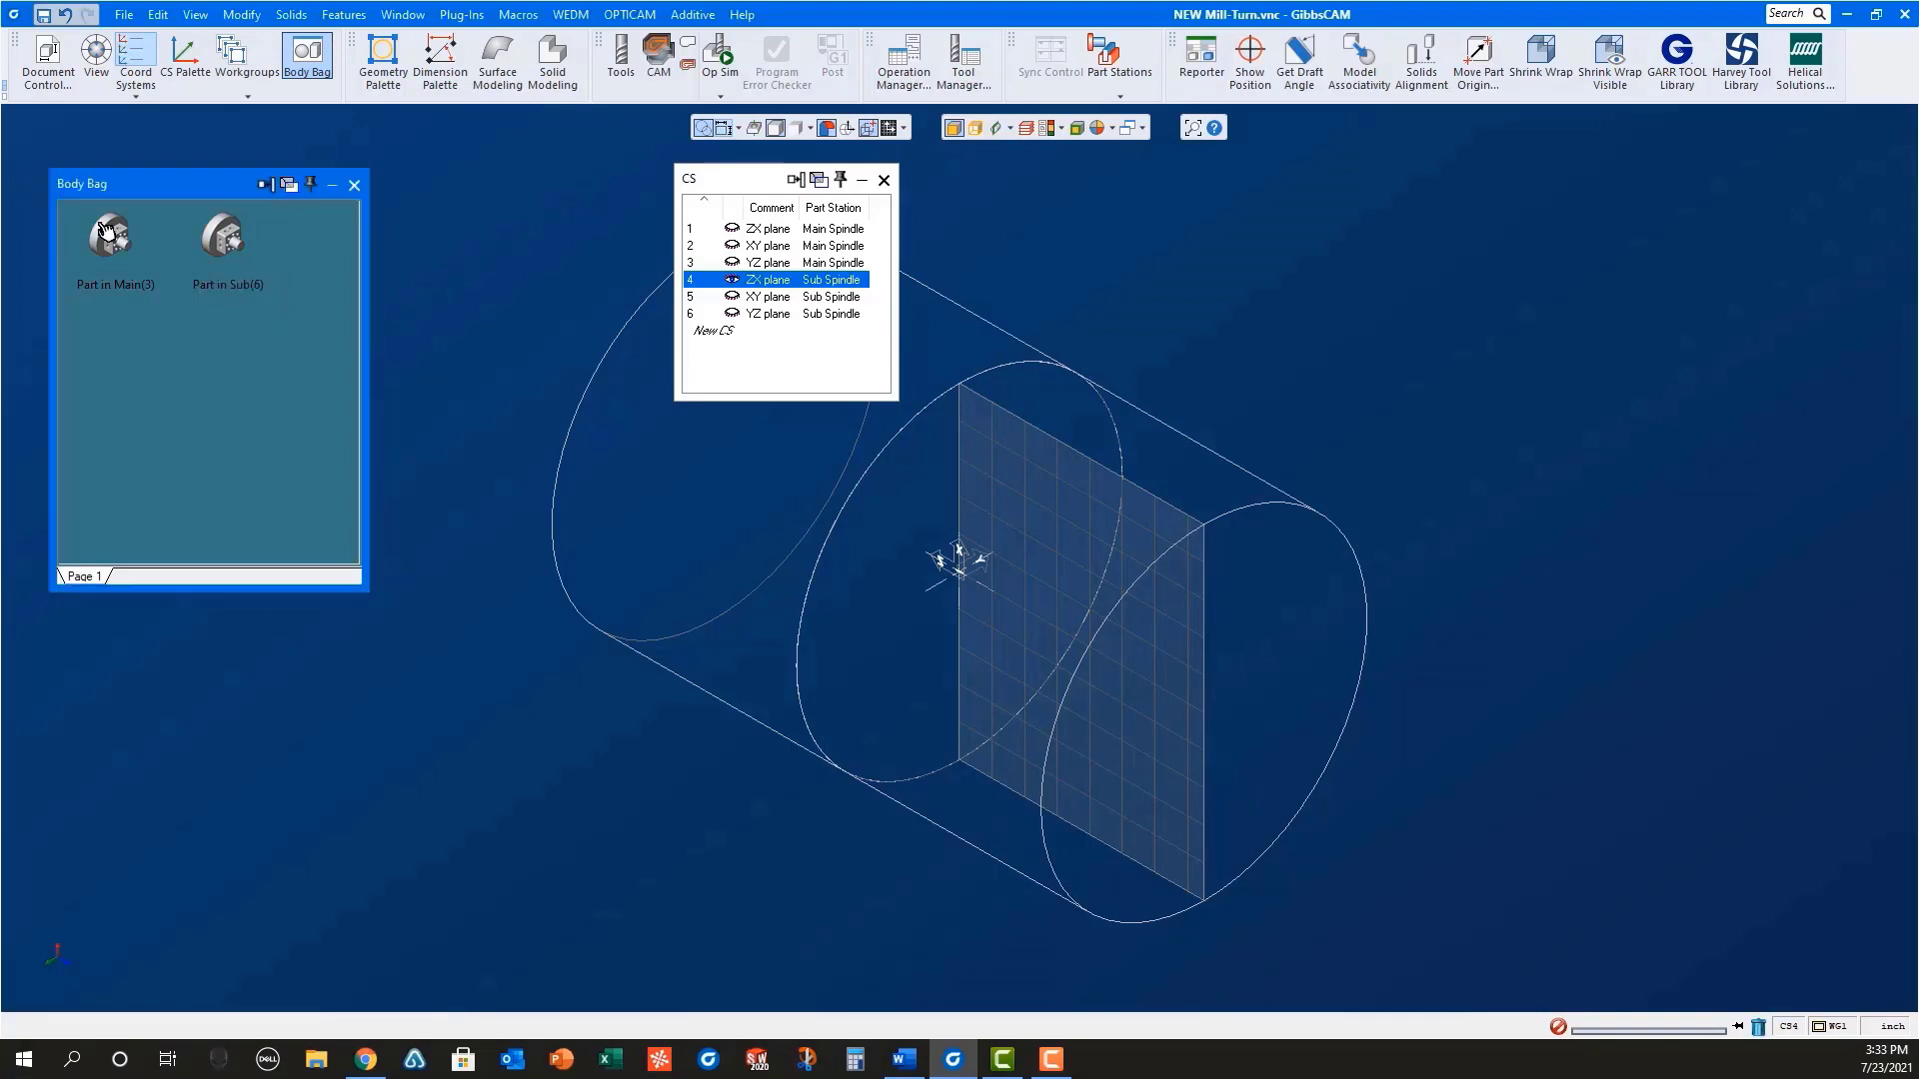
pyautogui.doubleClick(104, 232)
pyautogui.doubleClick(111, 245)
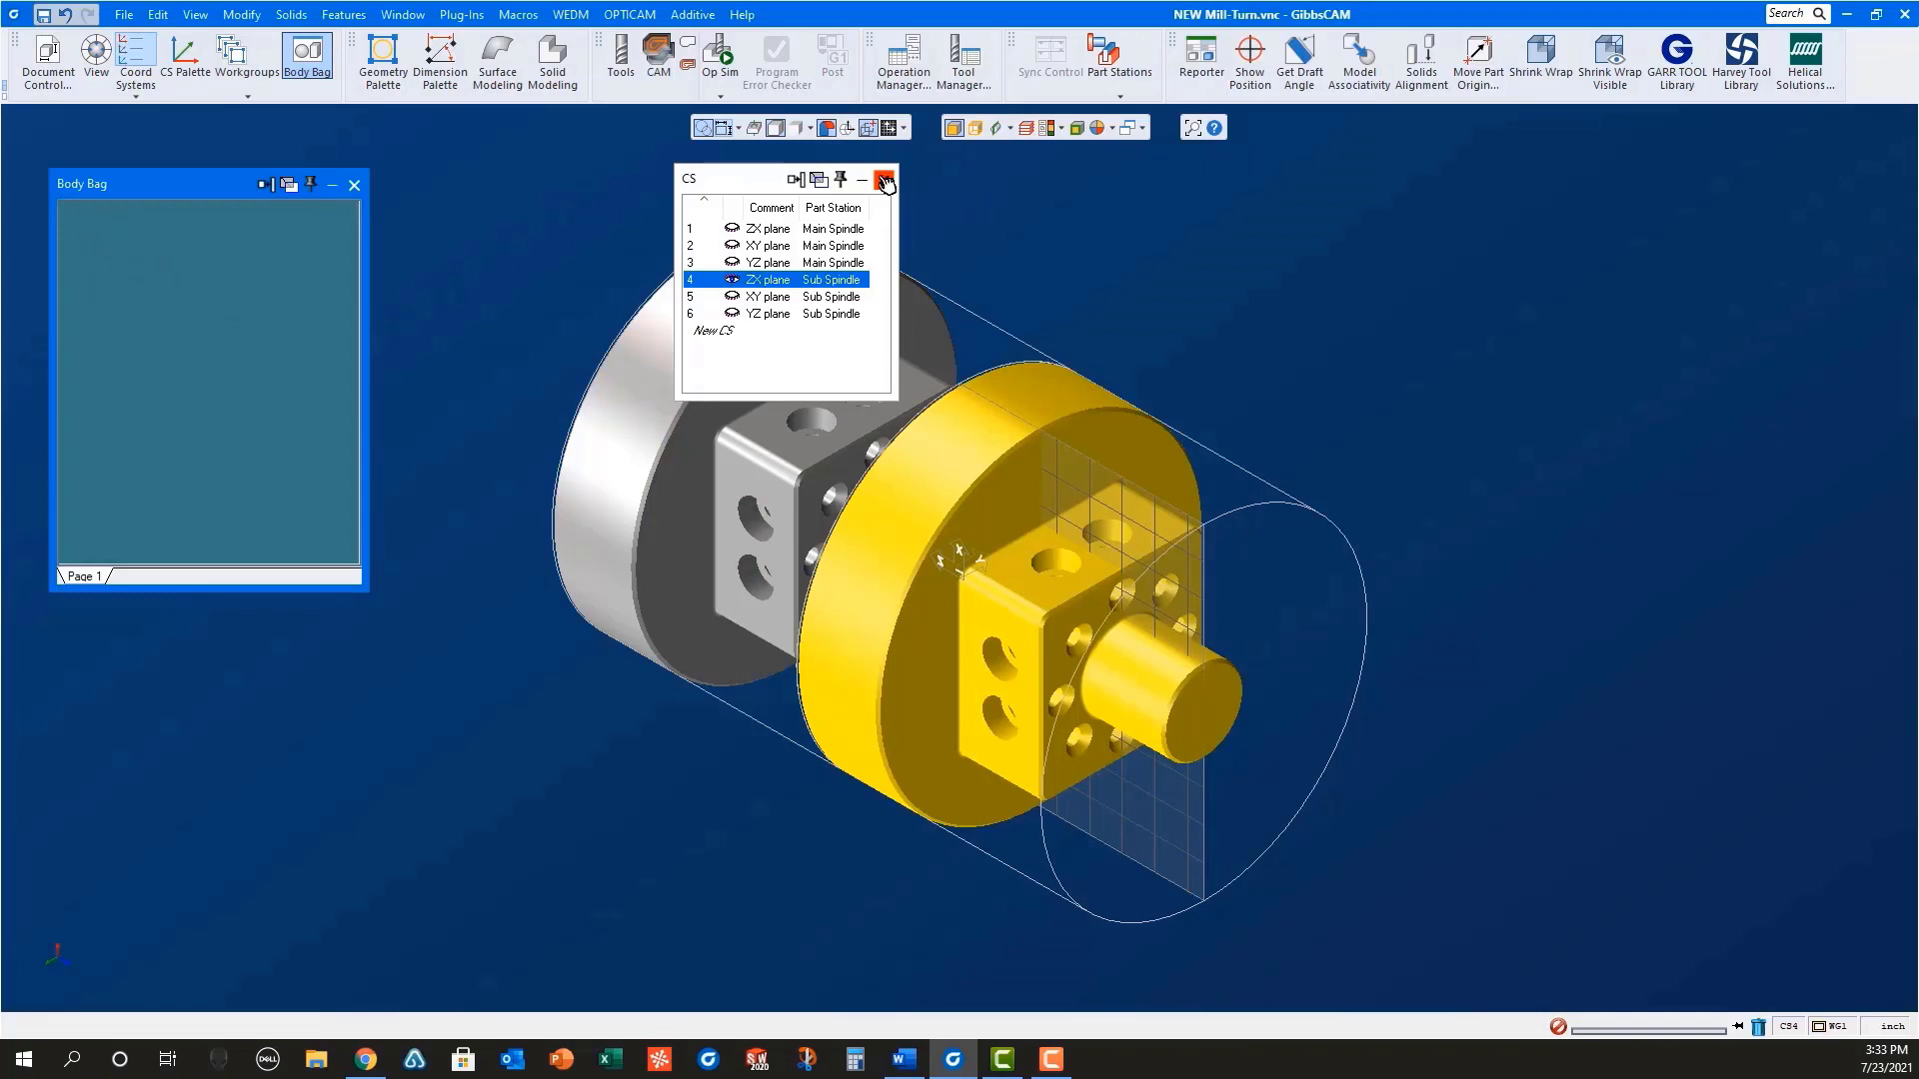
# Step: Rename the existing workgroup Blank and add a second workgroup named Check
pyautogui.click(231, 55)
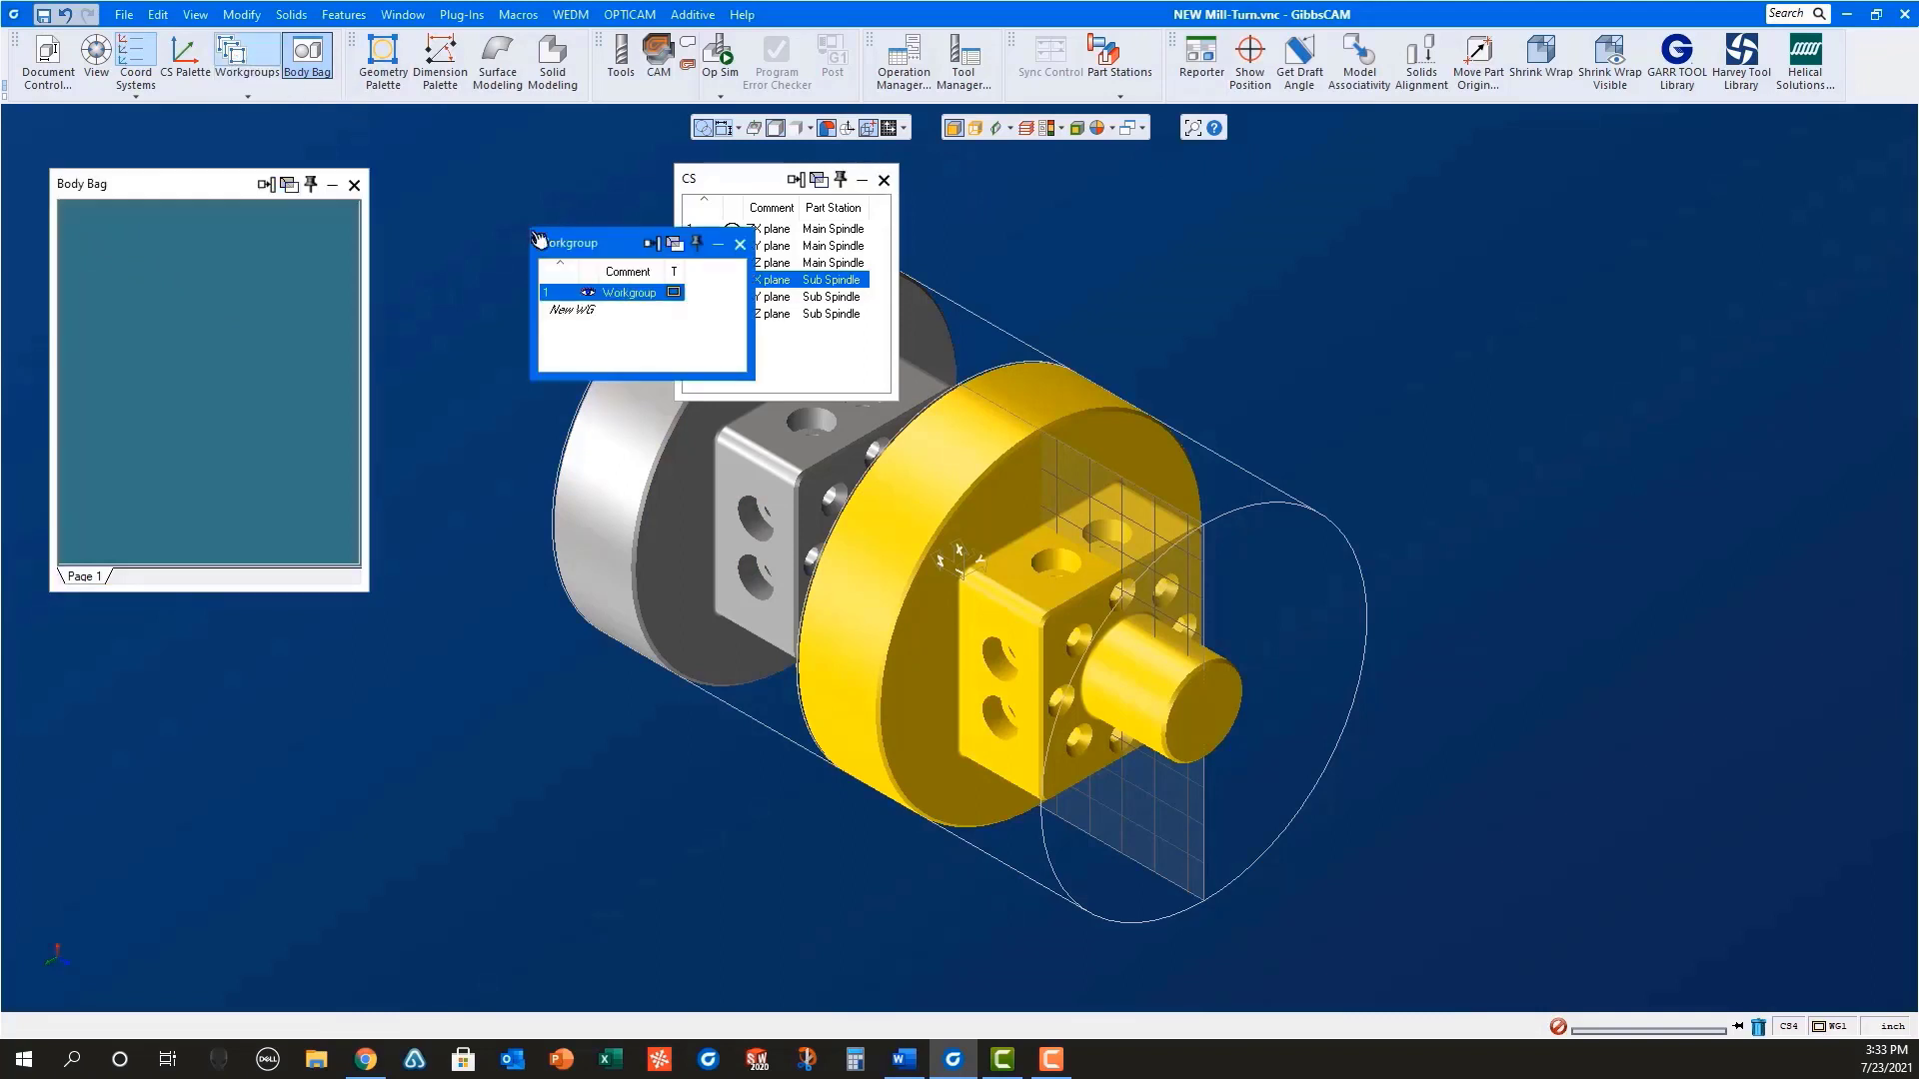
pyautogui.doubleClick(632, 293)
pyautogui.write('Blank')
pyautogui.doubleClick(582, 311)
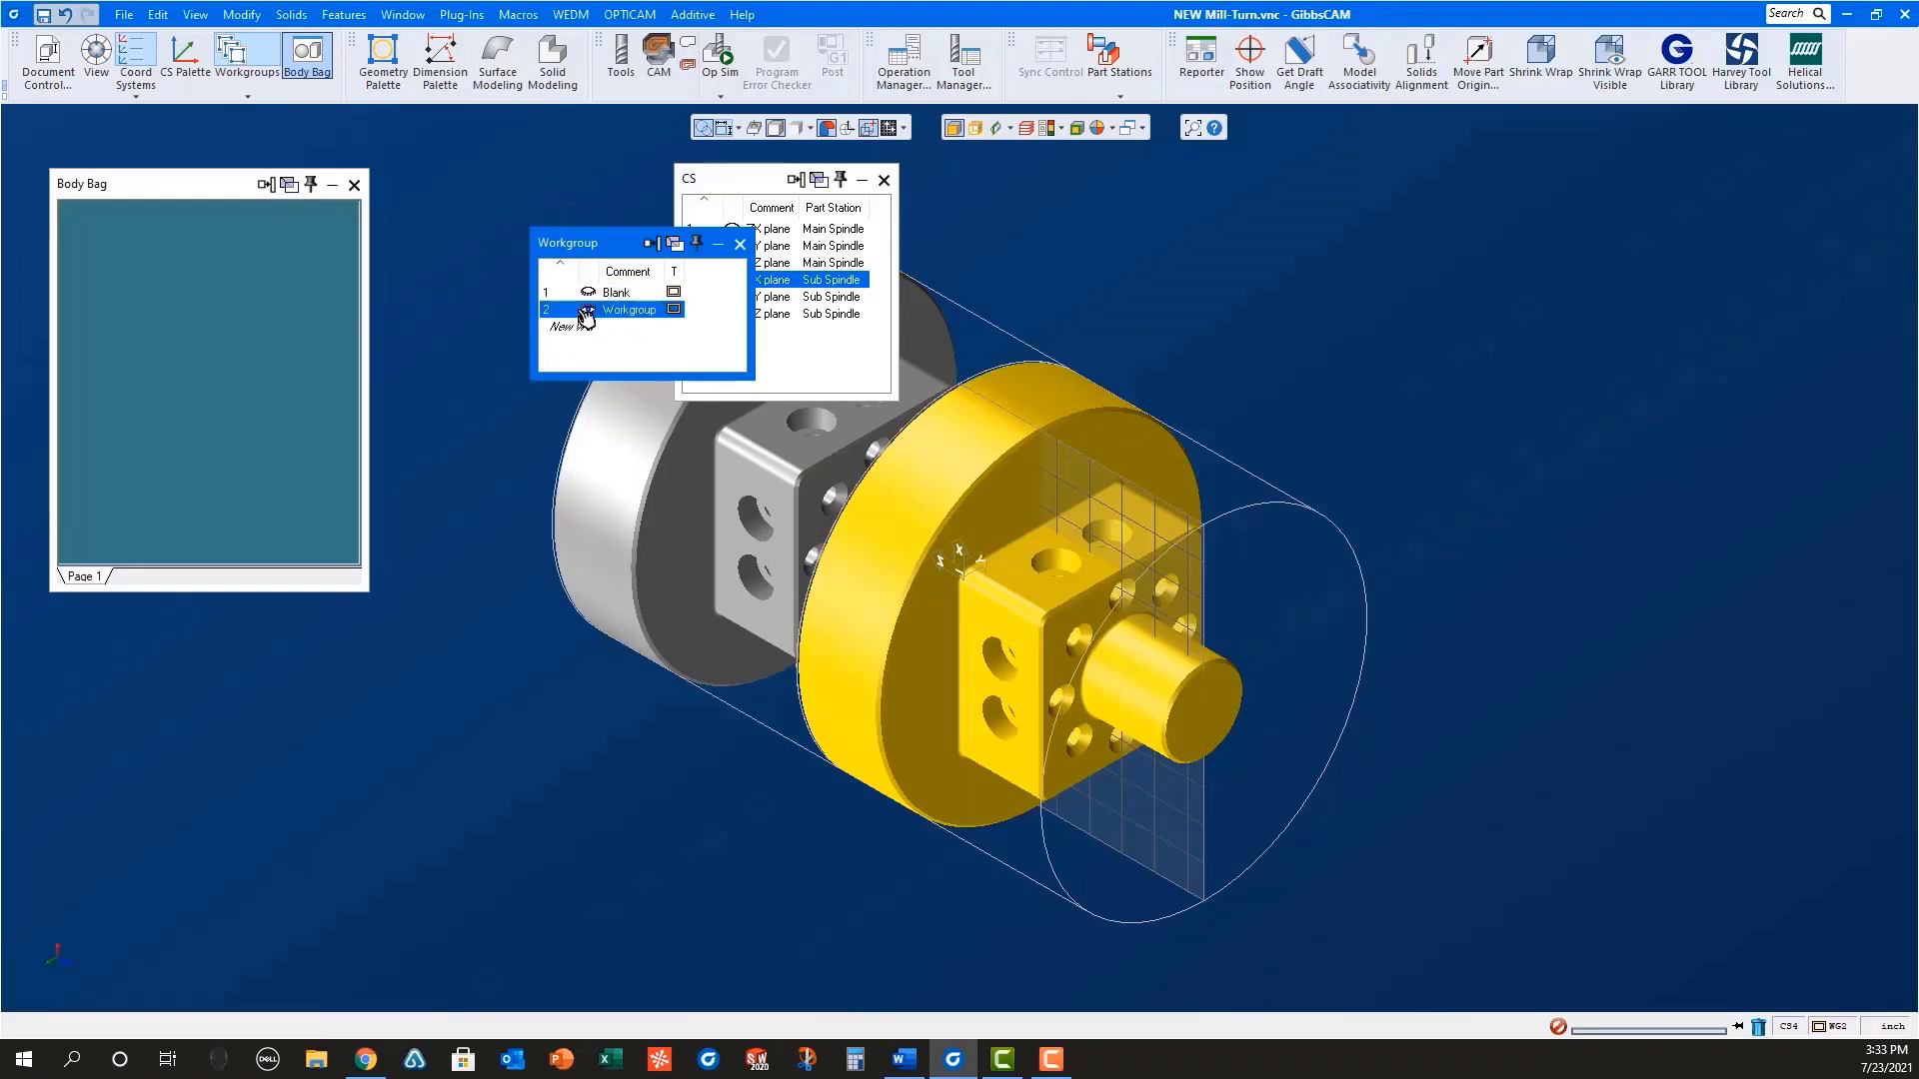
pyautogui.click(622, 316)
pyautogui.write('Check')
pyautogui.press('Return')
# Step: Extract the profile of the Sub Spindle part on its ZX plane as geometry in the Check workgroup, using the Profiler
pyautogui.click(998, 131)
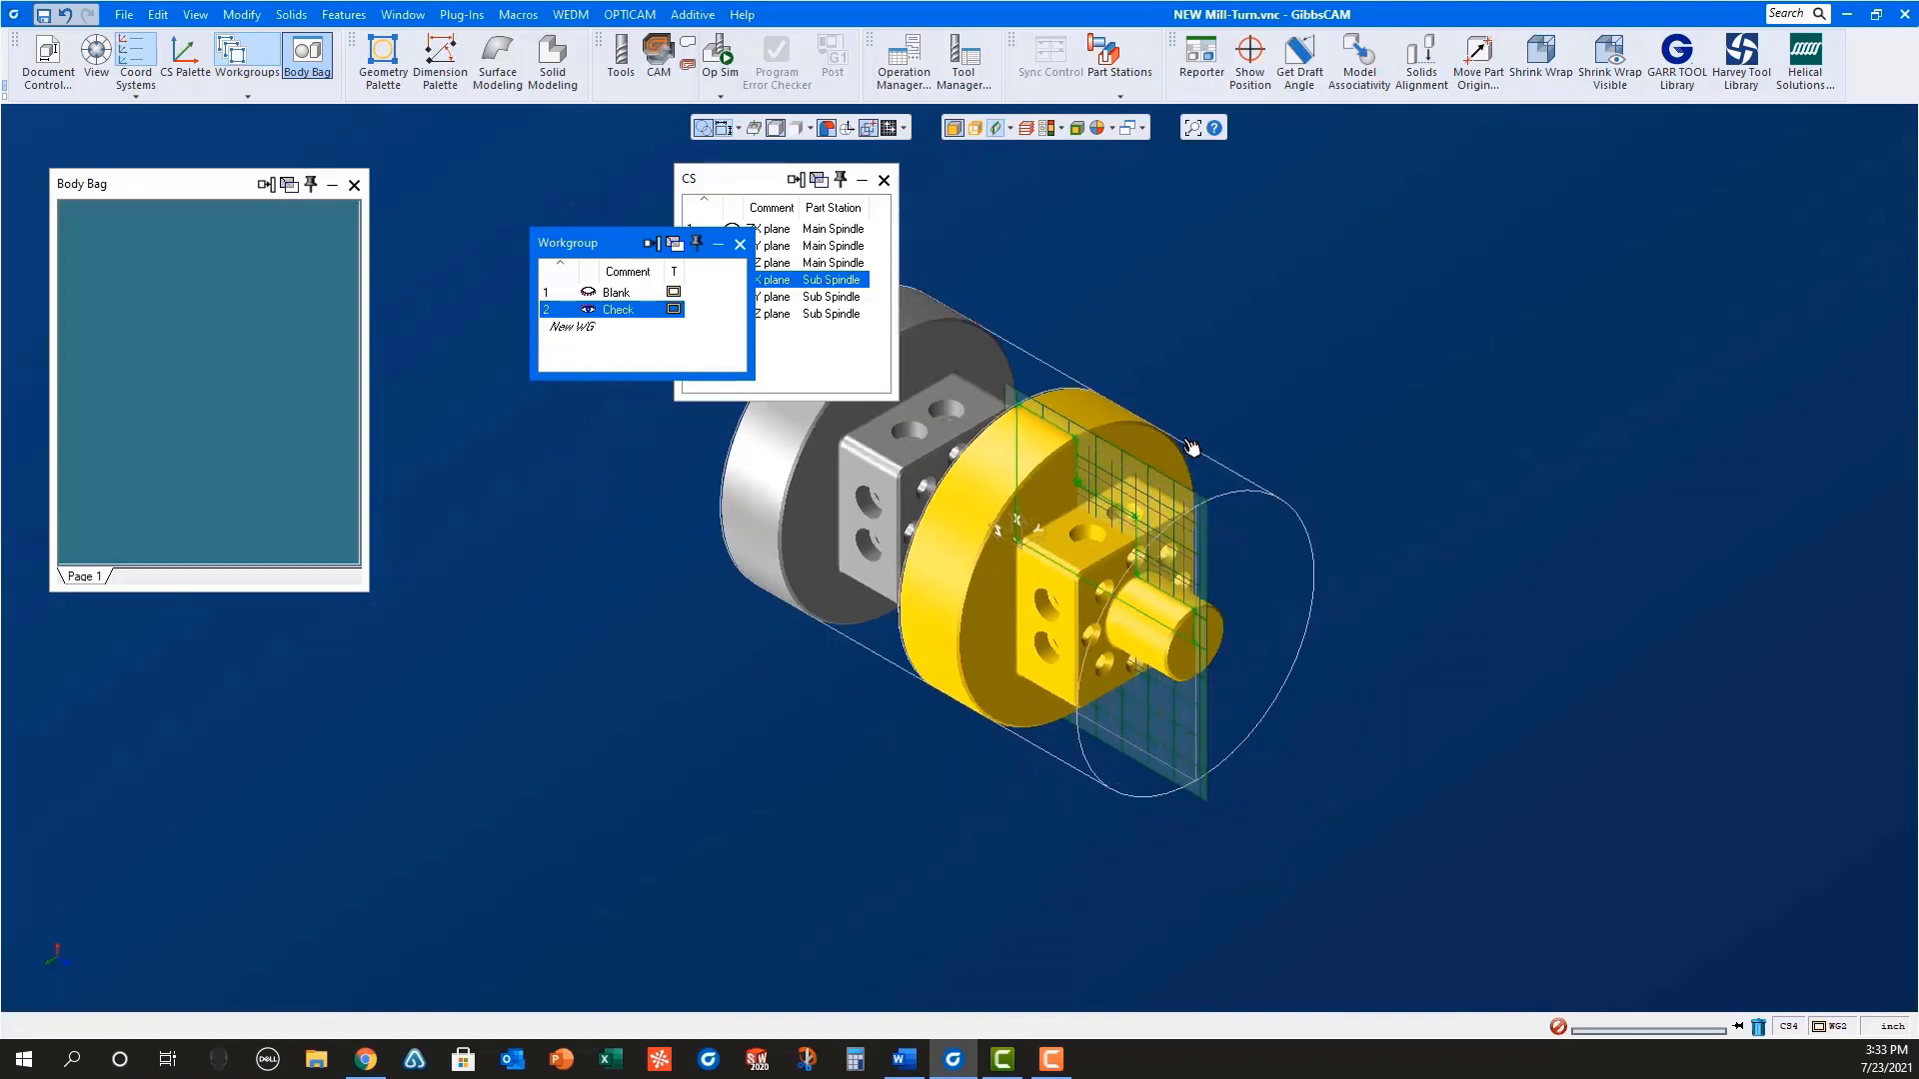
pyautogui.click(1098, 492)
pyautogui.rightClick(1092, 489)
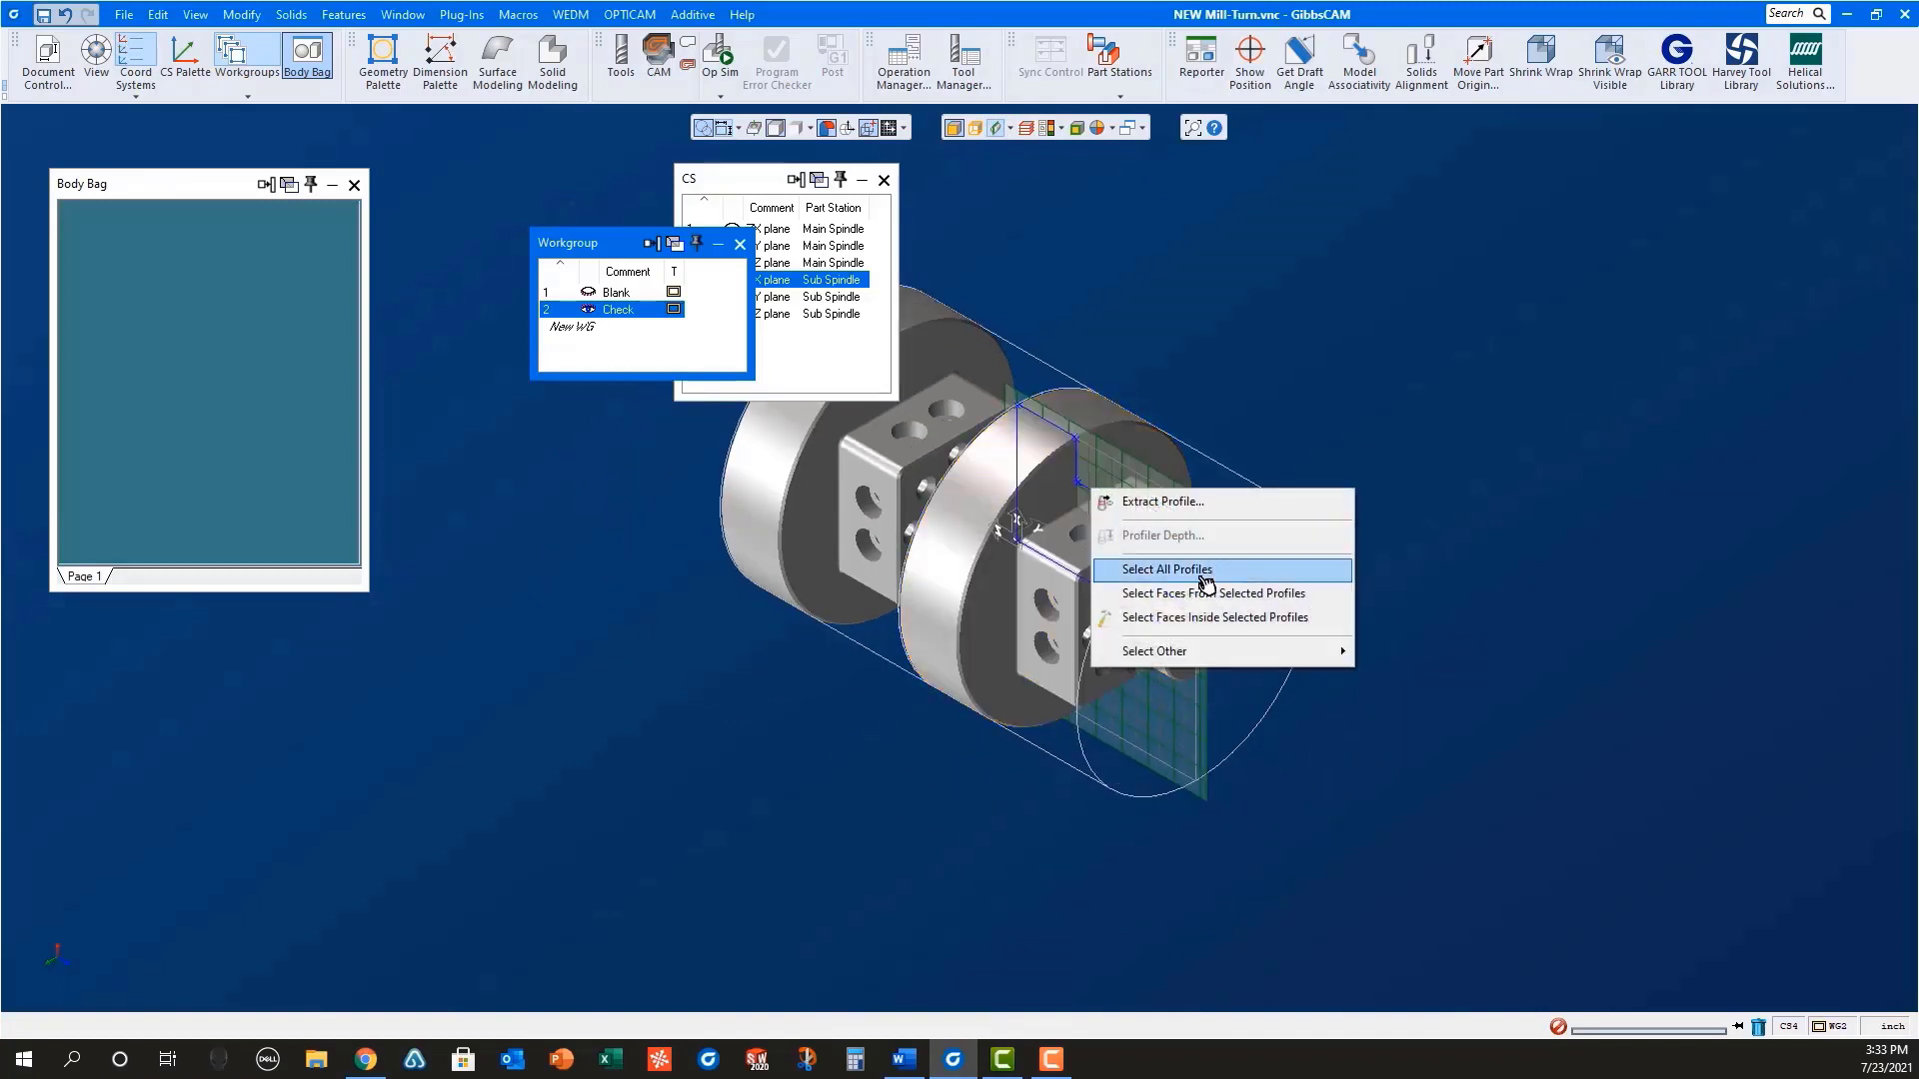
pyautogui.click(1164, 501)
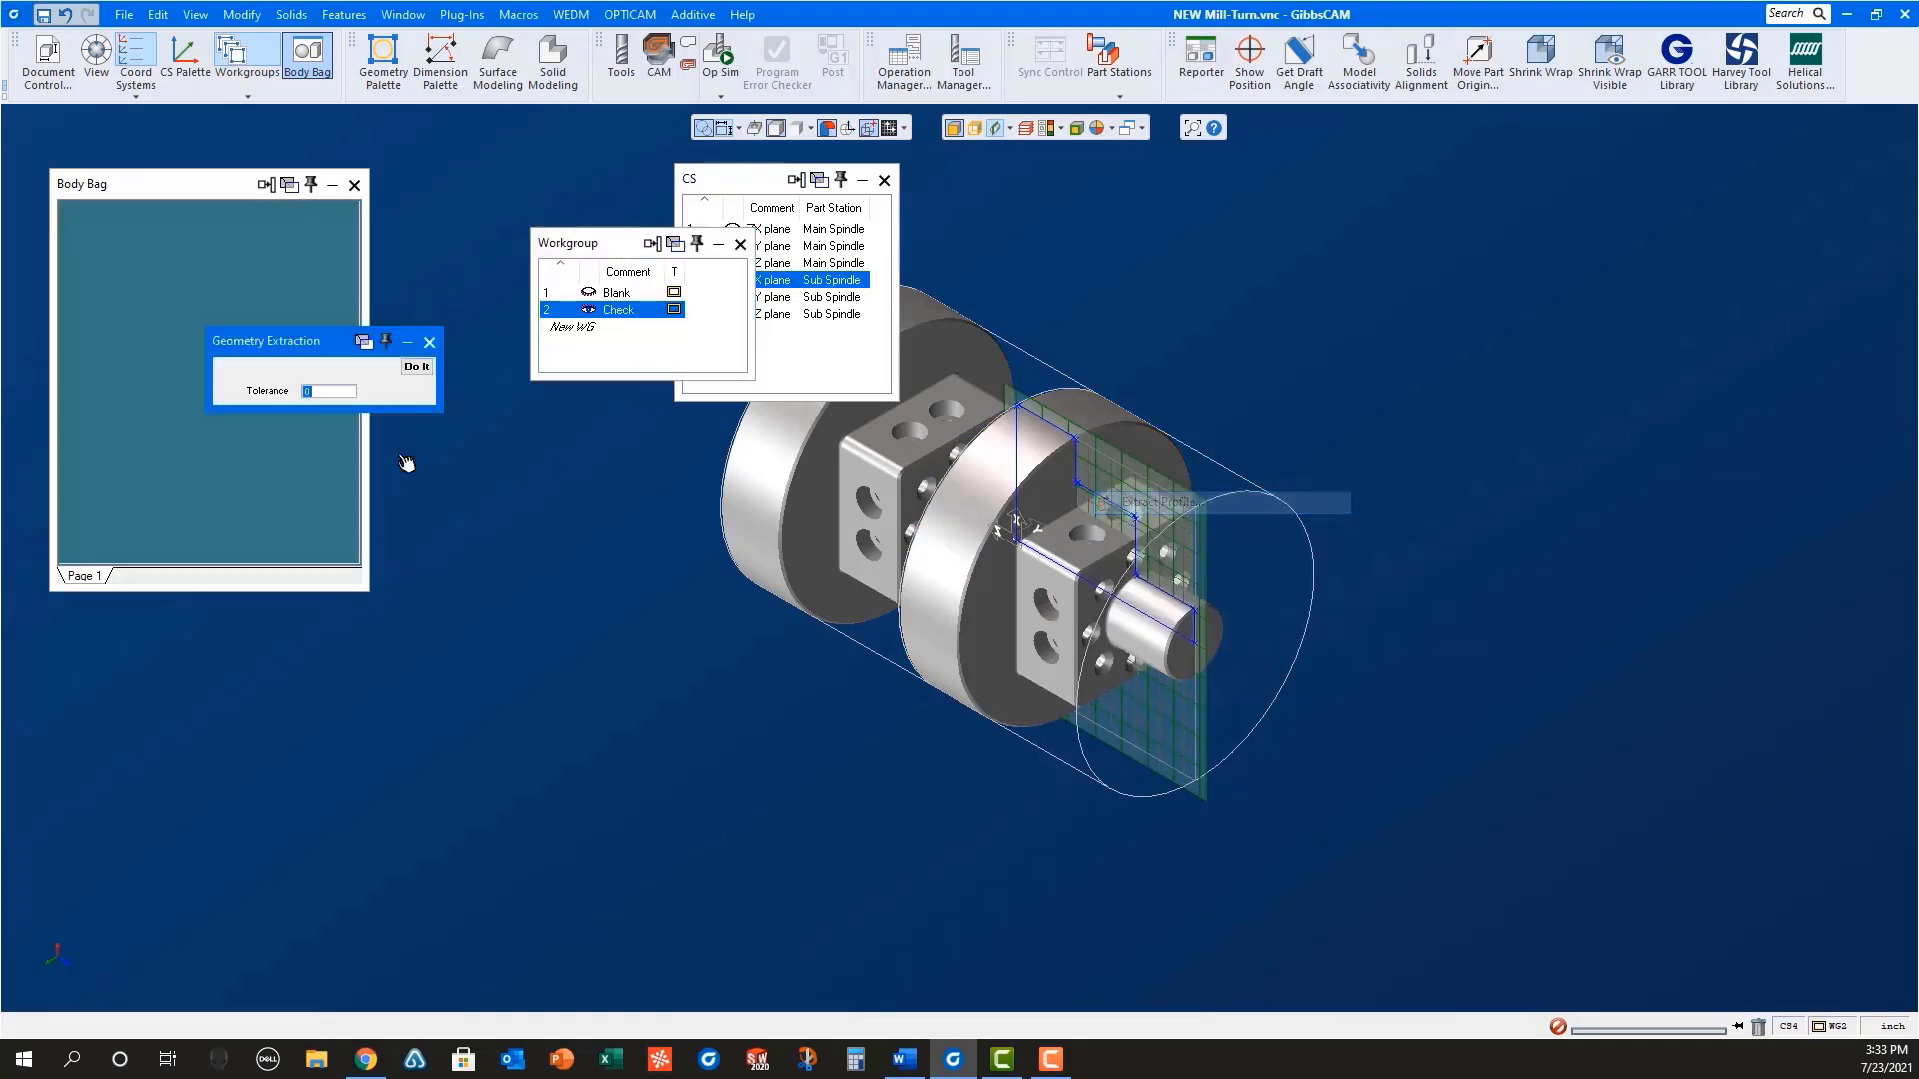
pyautogui.click(418, 369)
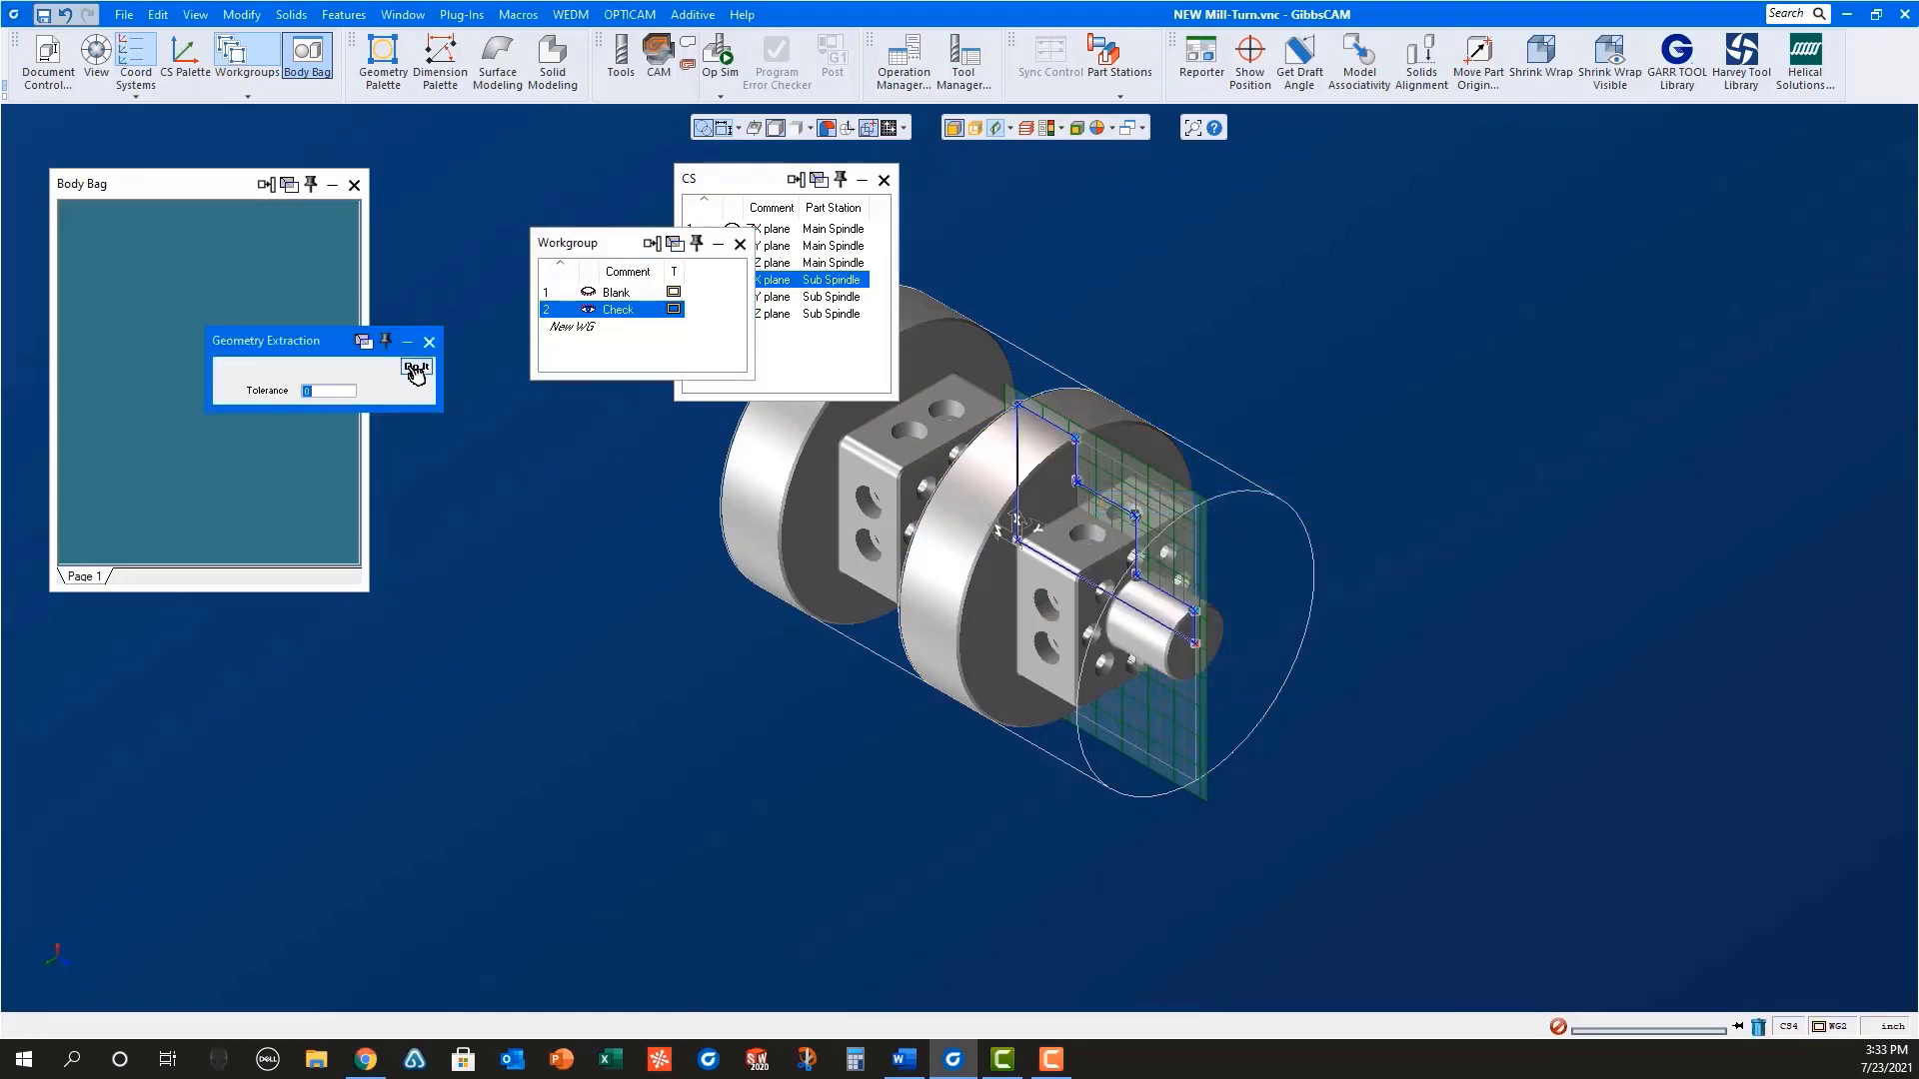
pyautogui.click(740, 248)
# Step: Extract the profile of the Main Spindle part on the Main Spindle ZX plane, and turn off the Profiler
pyautogui.click(784, 230)
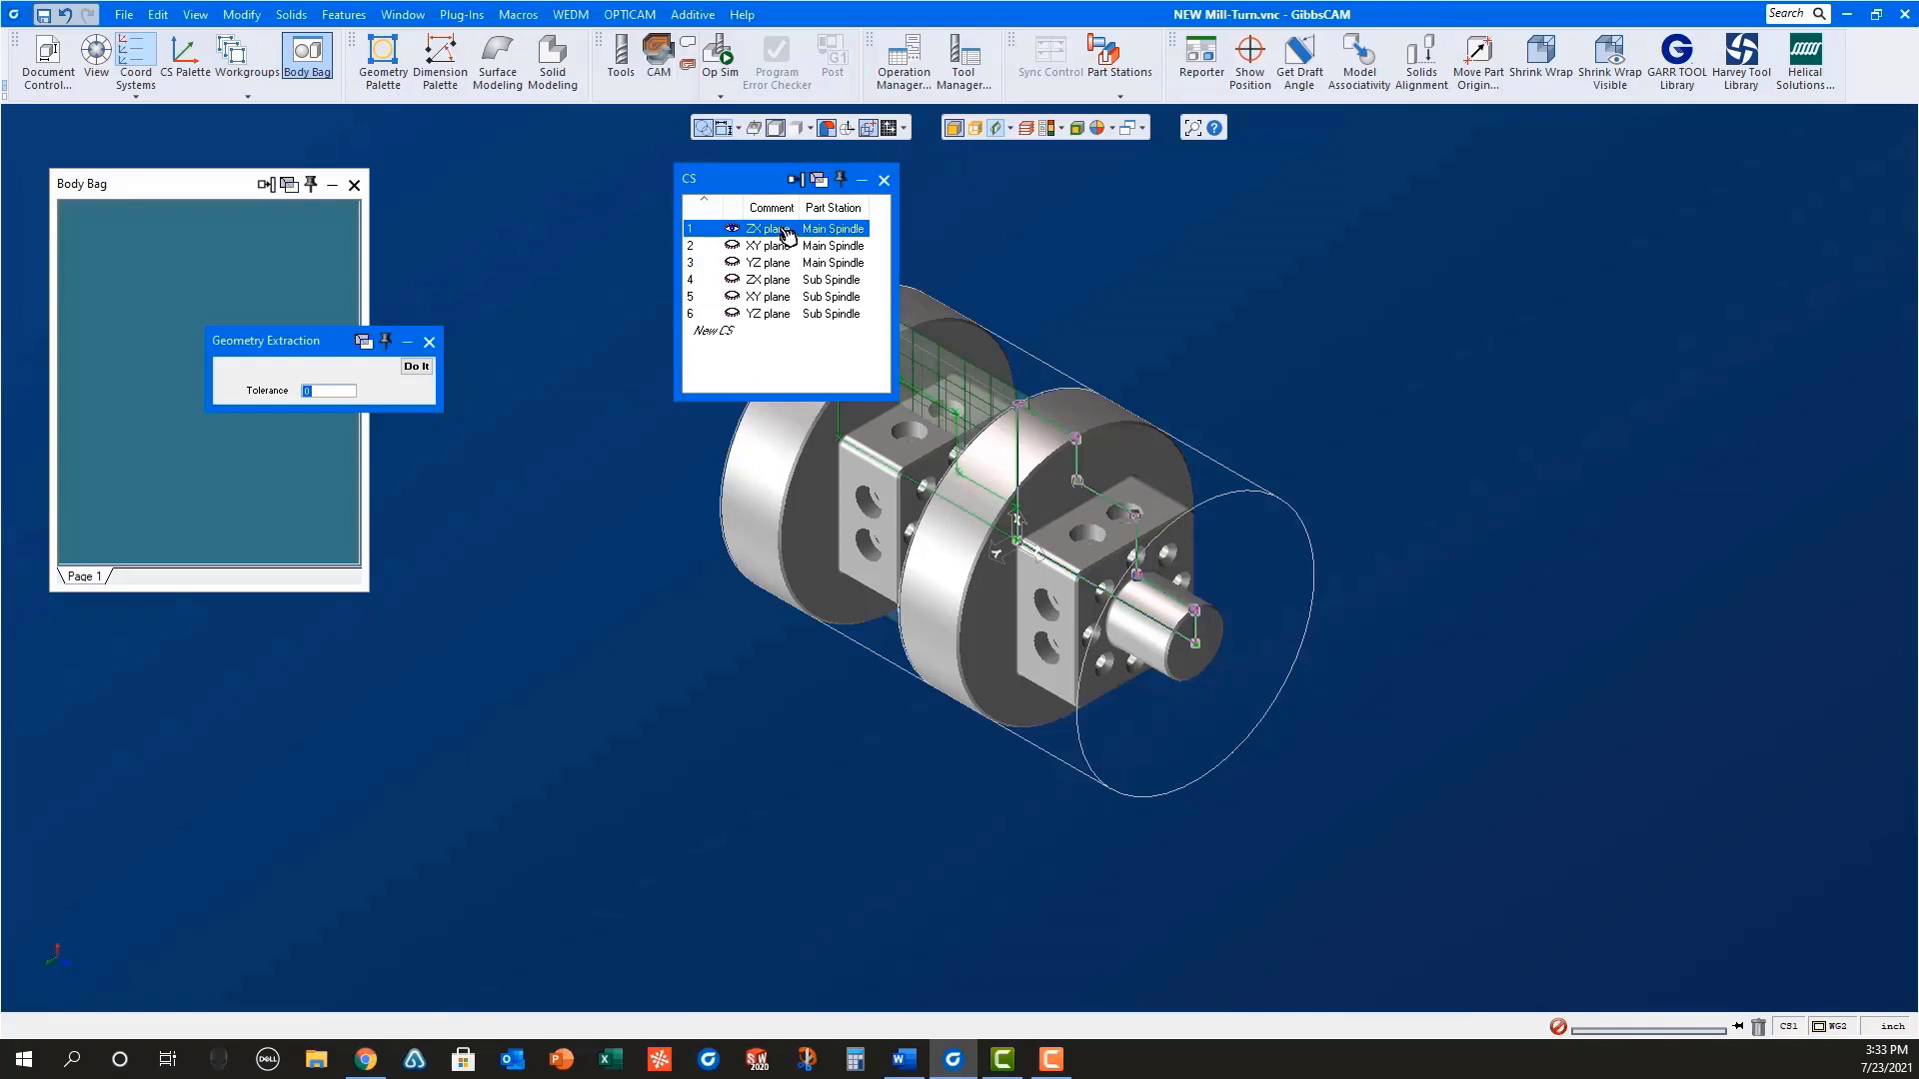
pyautogui.doubleClick(941, 404)
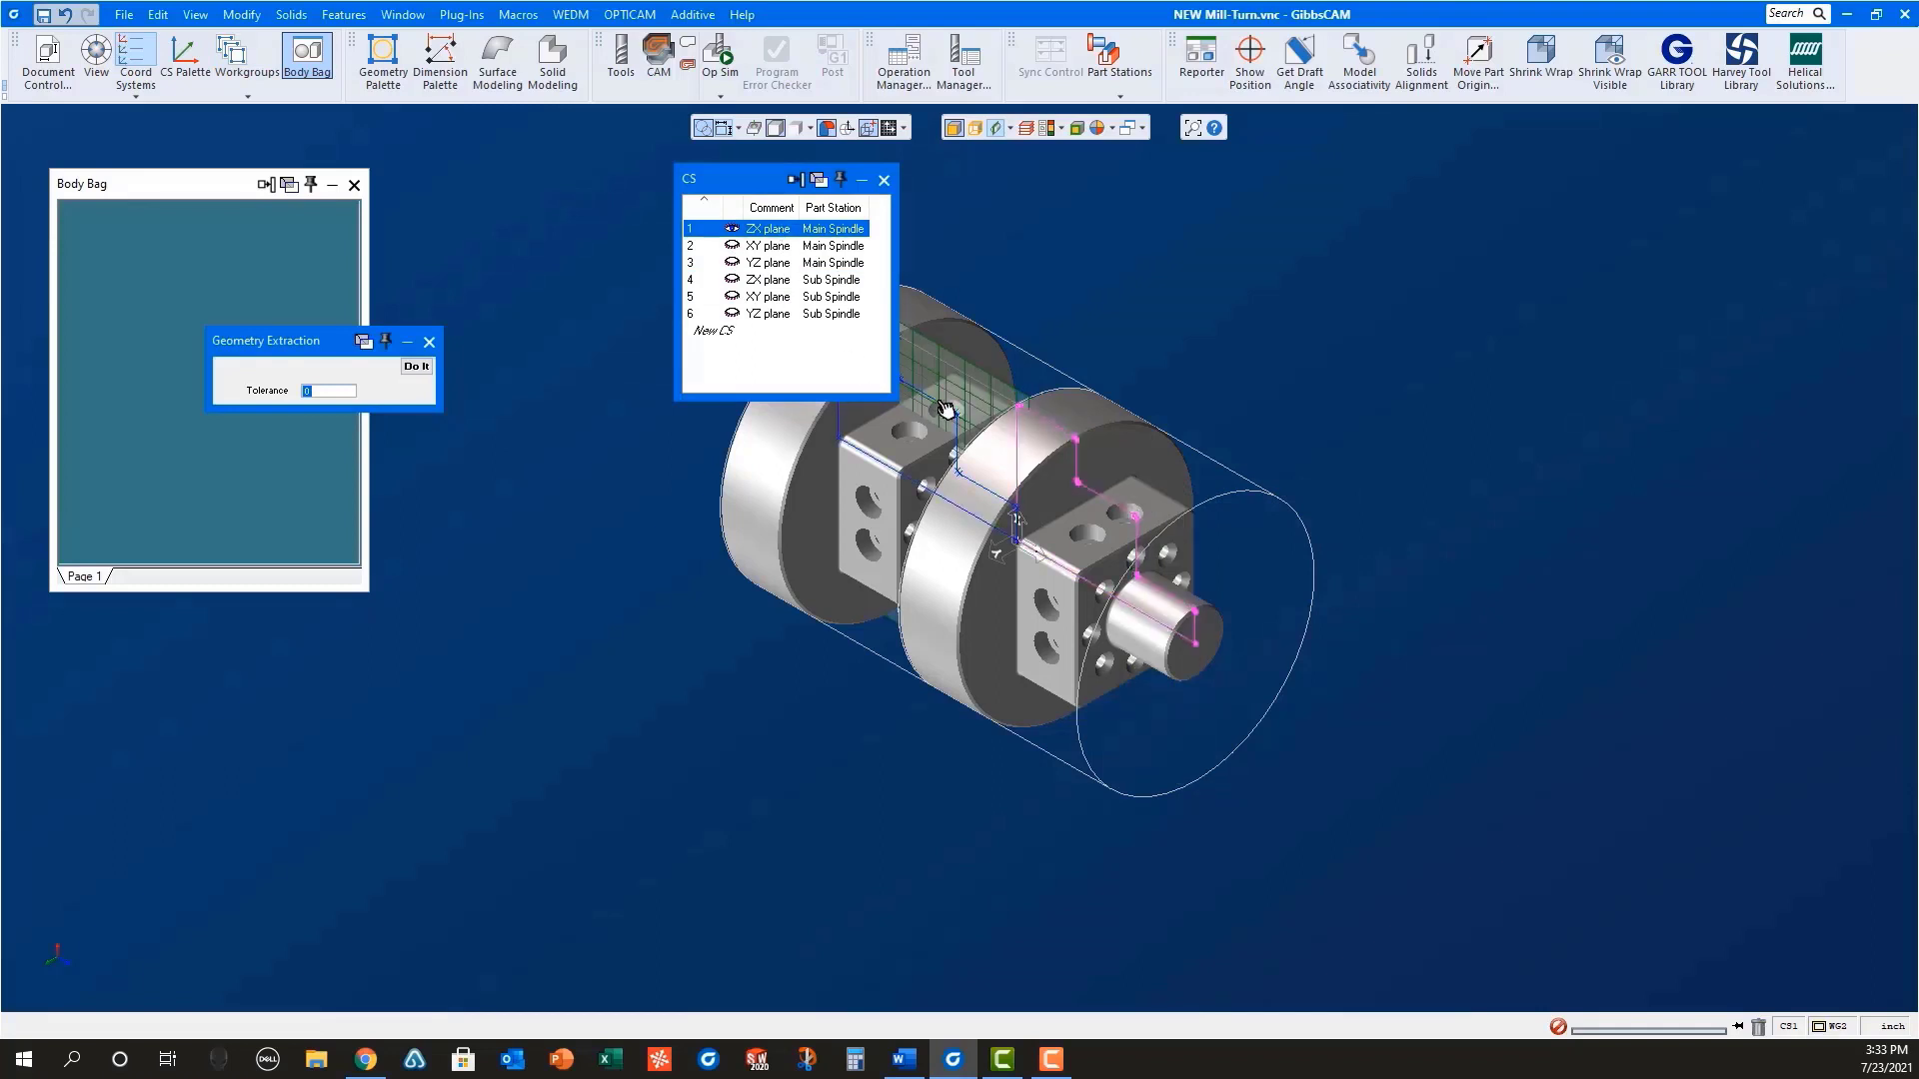
pyautogui.rightClick(945, 408)
pyautogui.click(1006, 416)
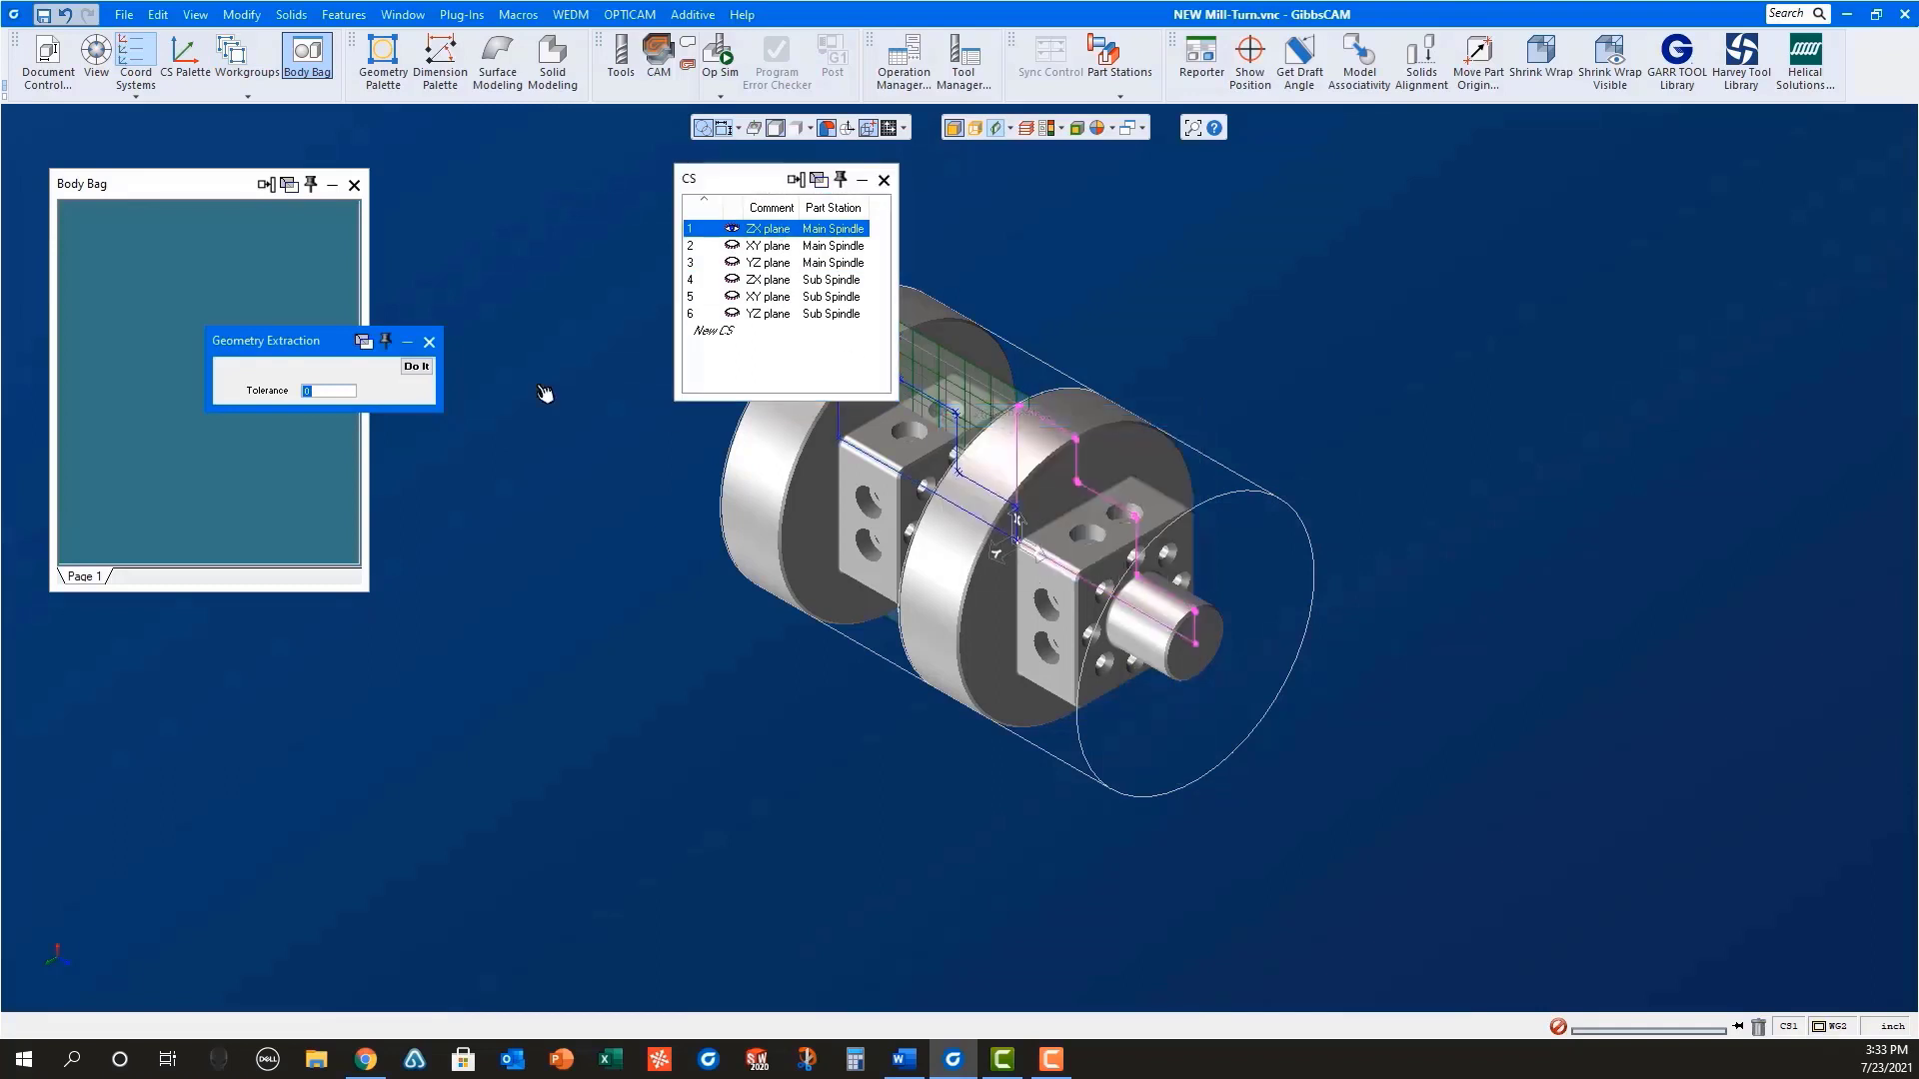
pyautogui.click(415, 371)
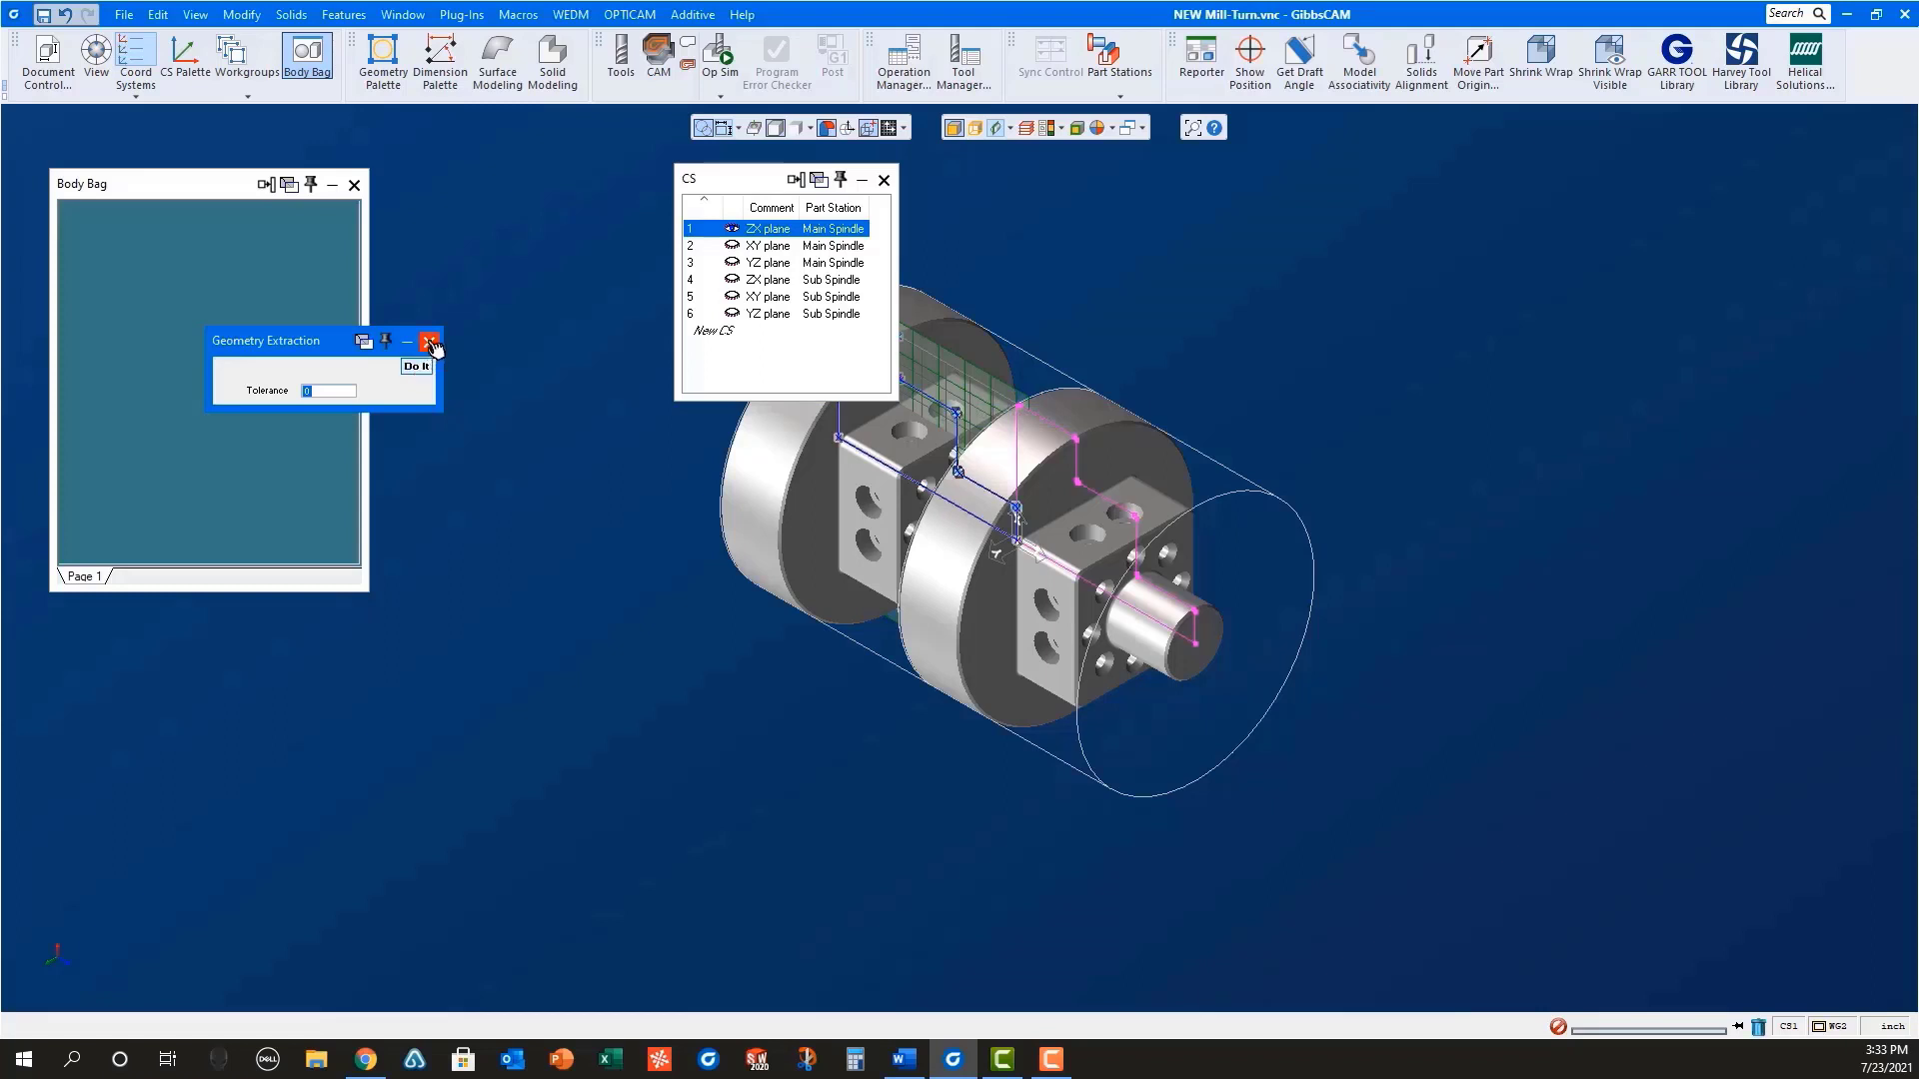
pyautogui.click(429, 342)
pyautogui.click(996, 129)
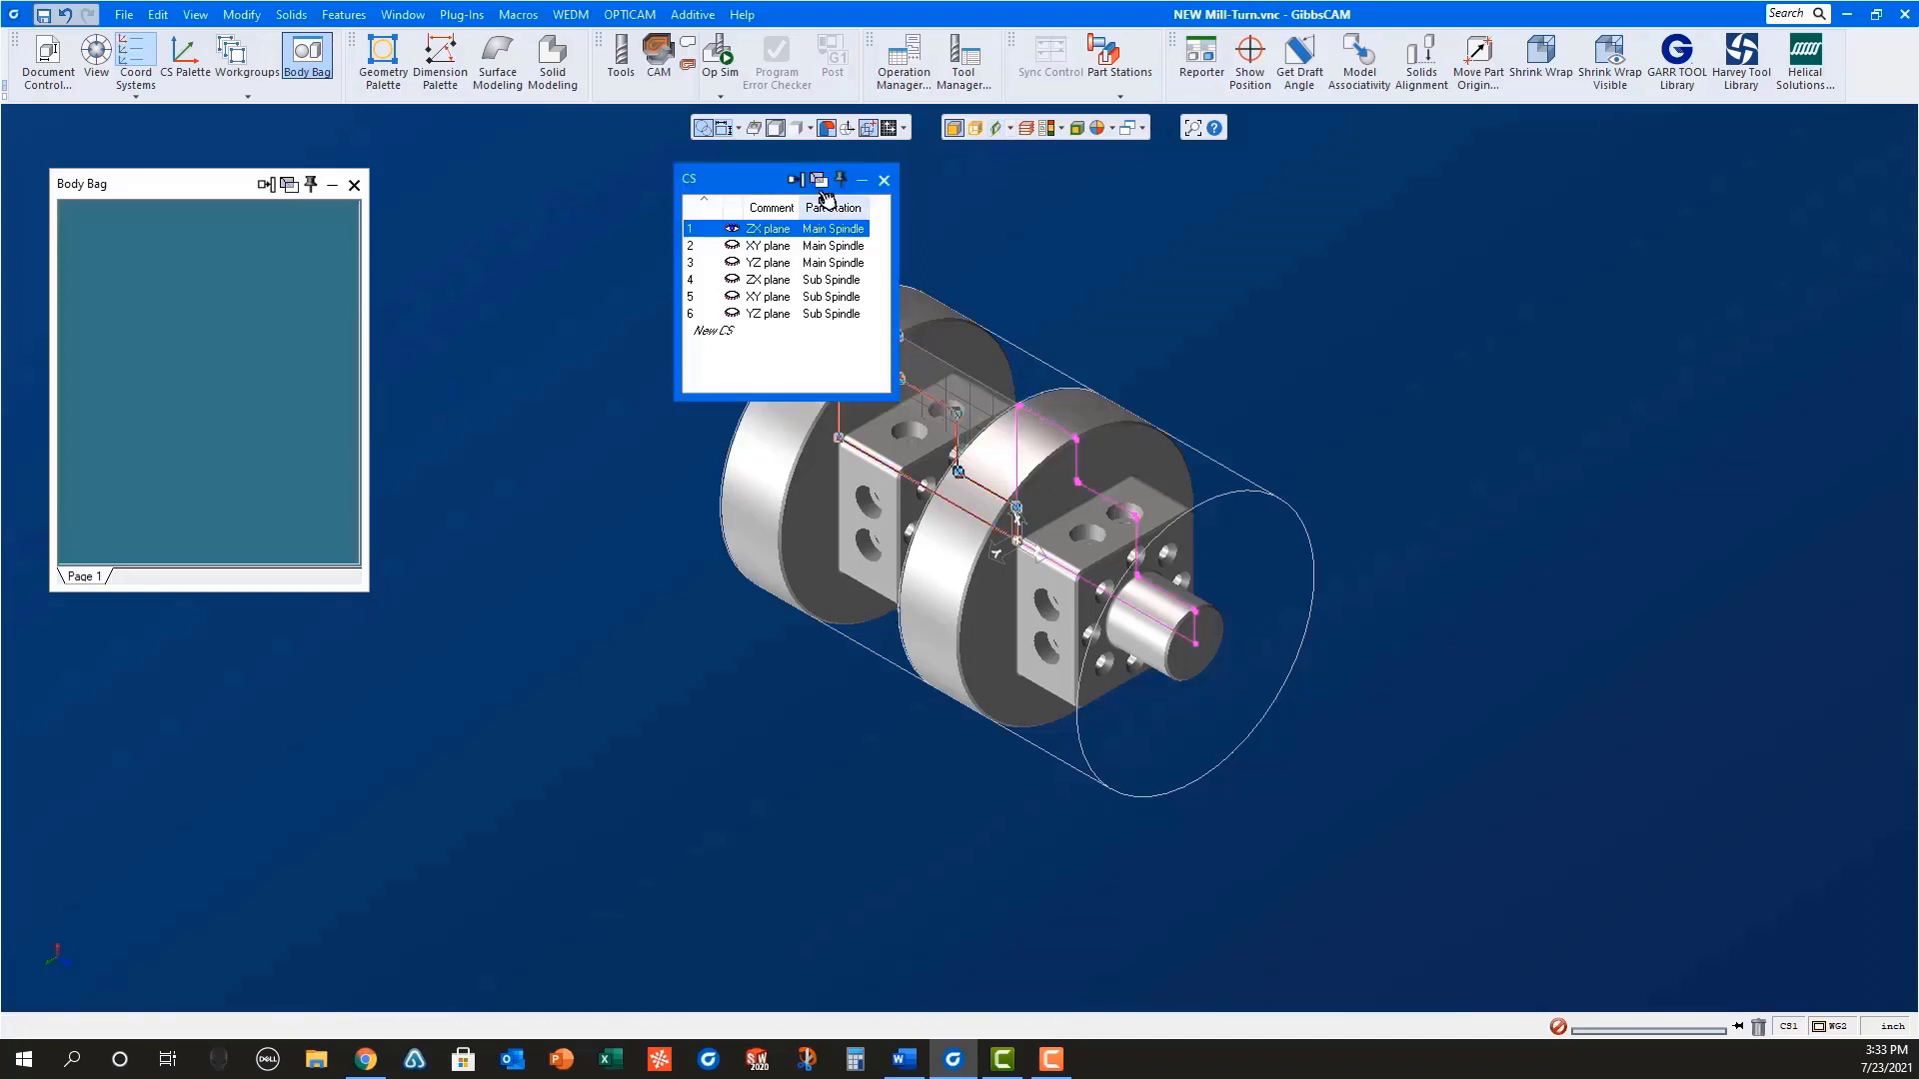
pyautogui.click(883, 180)
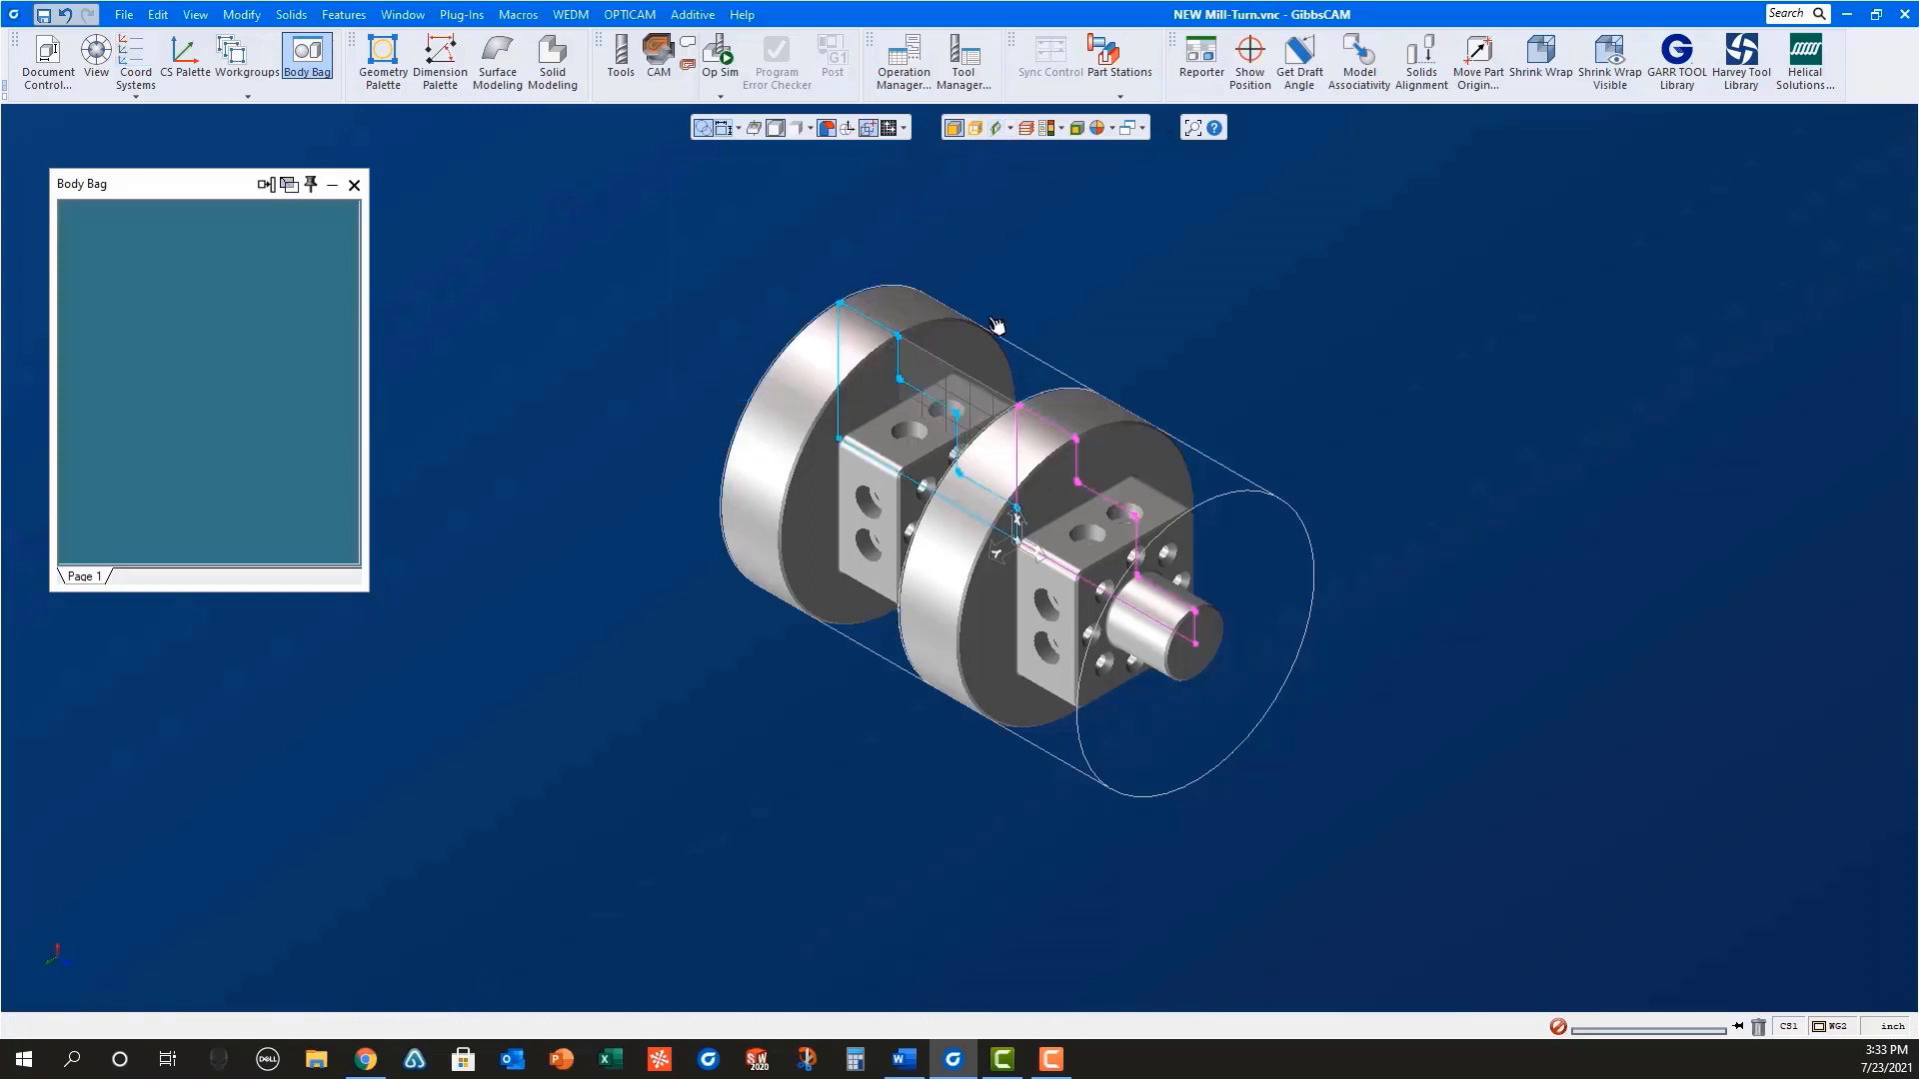
# Step: View both parts square to the ZX plane, fit them in the view, and close the Body Bag
pyautogui.click(96, 55)
pyautogui.click(1766, 119)
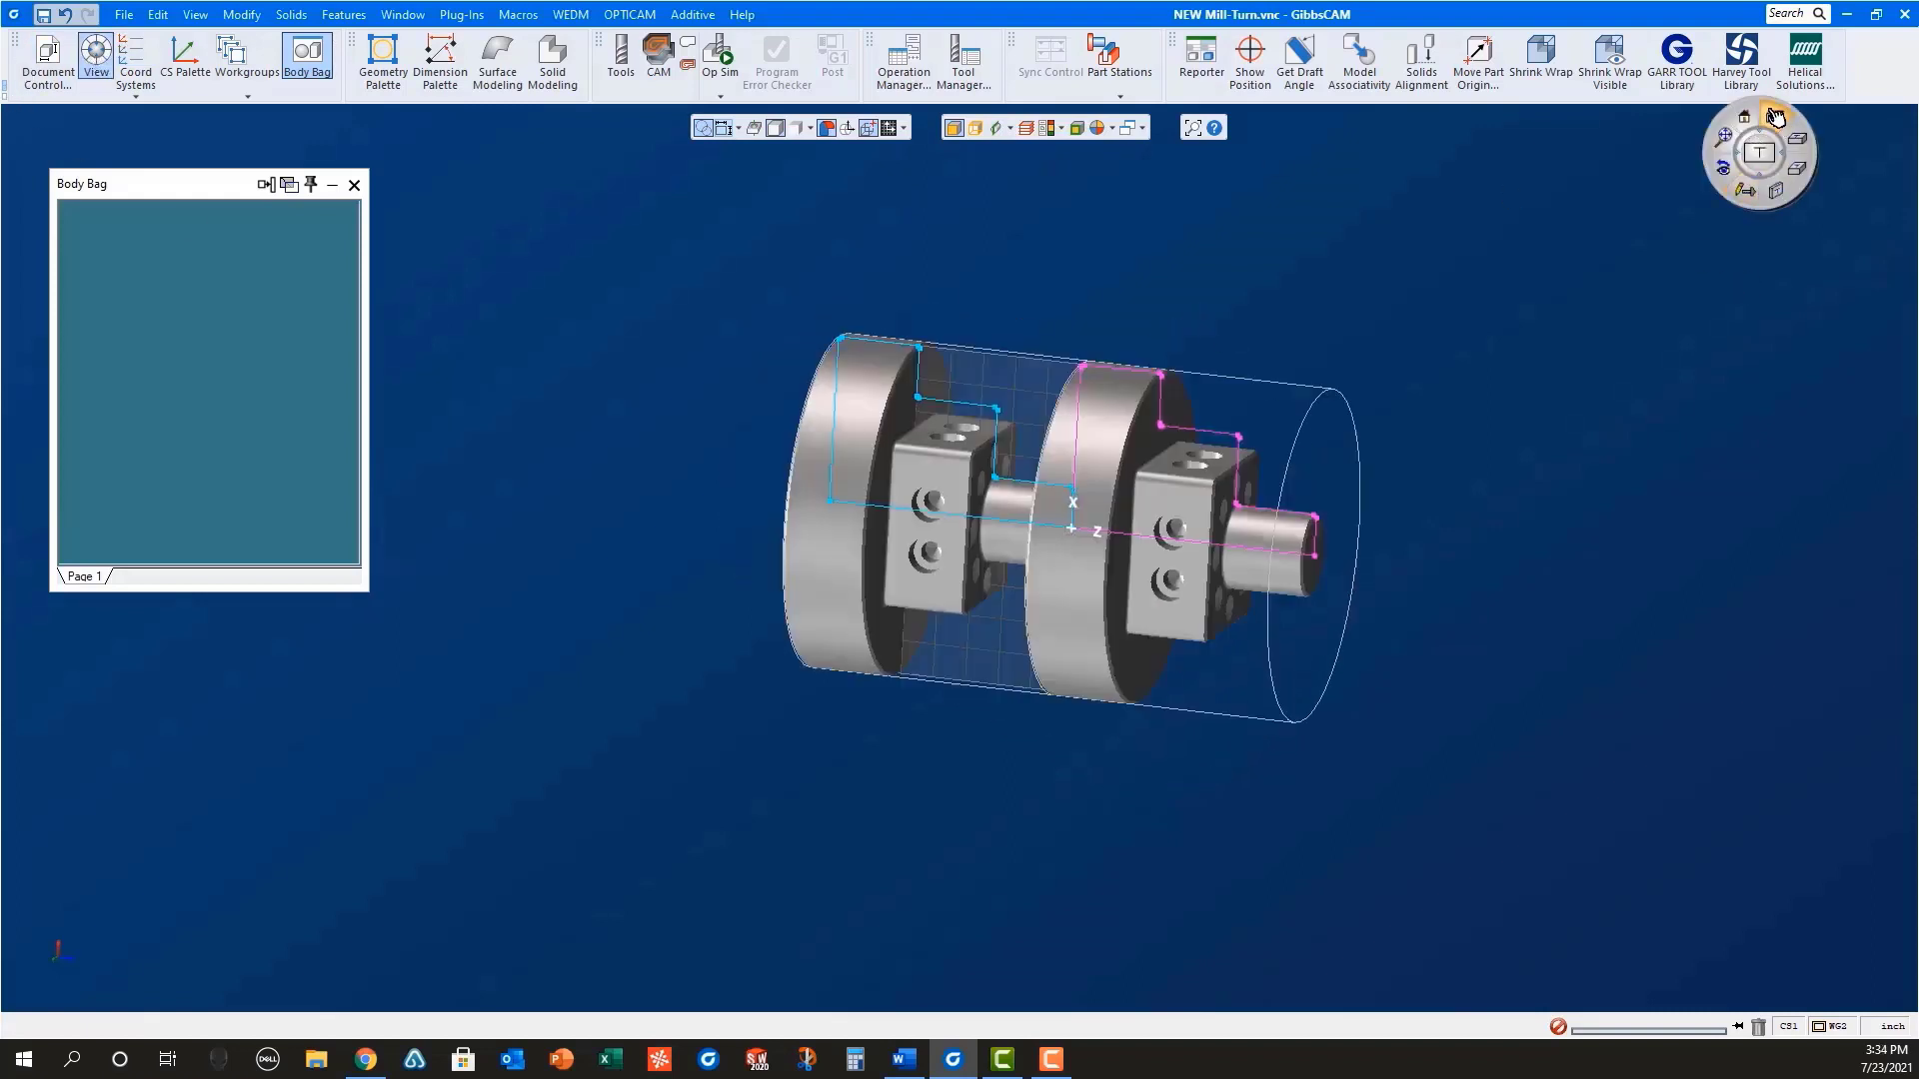
pyautogui.click(1736, 145)
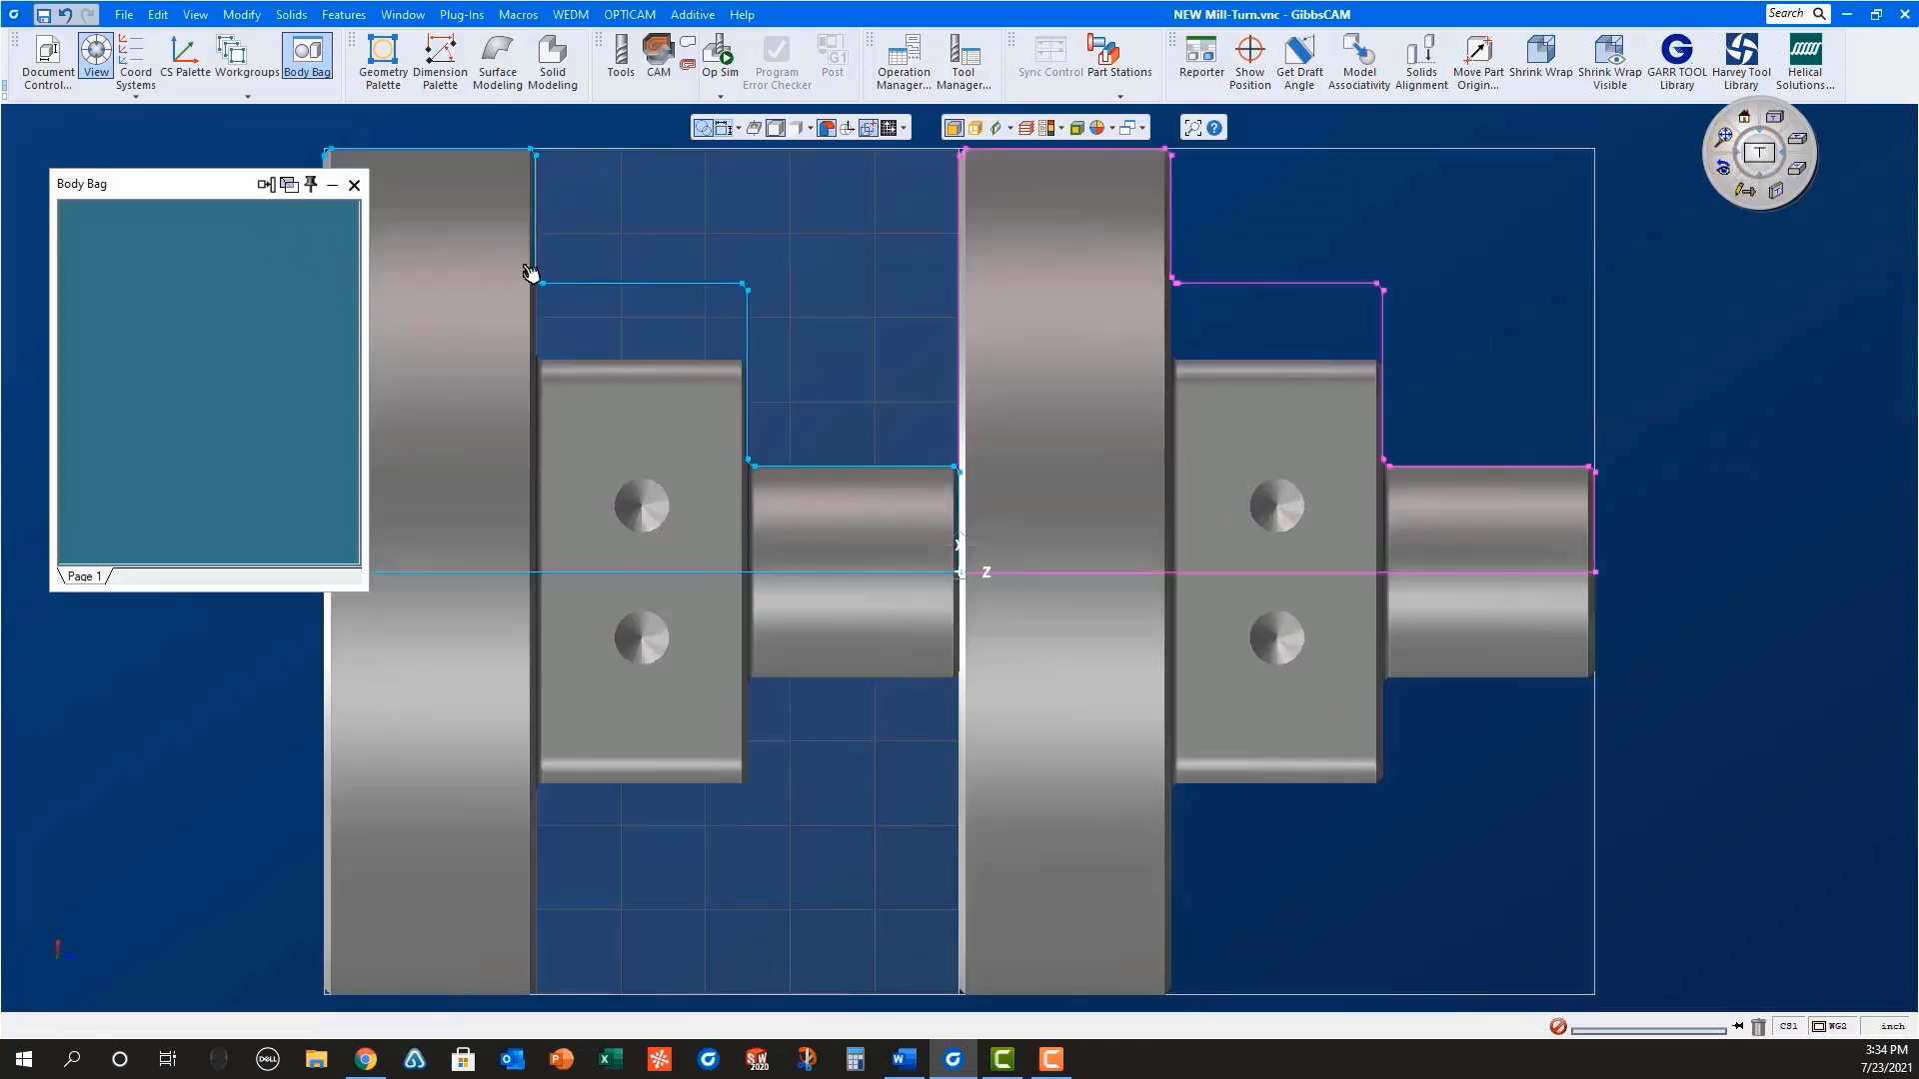
pyautogui.click(353, 184)
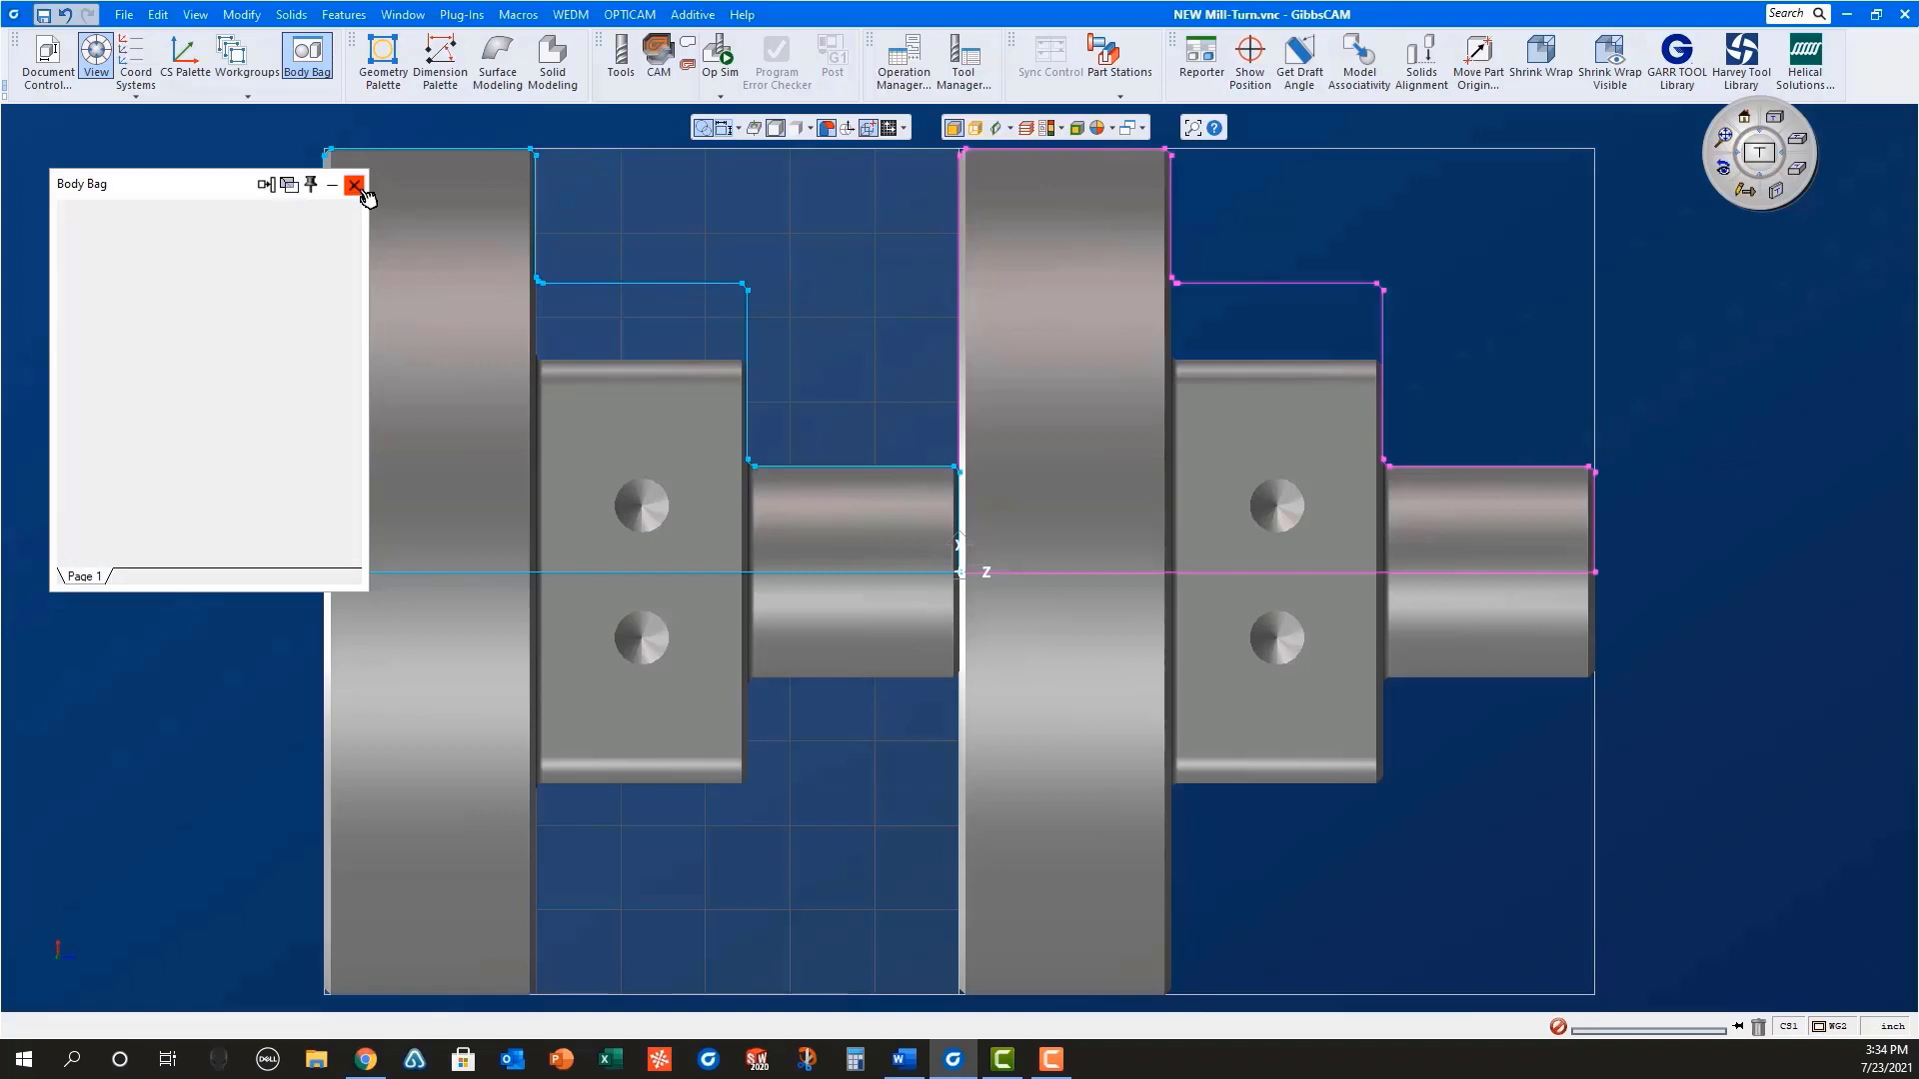
# Step: Set the Main Spindle's Graphic Part Face Distance to 2 in the document settings to space the two parts apart
pyautogui.click(44, 58)
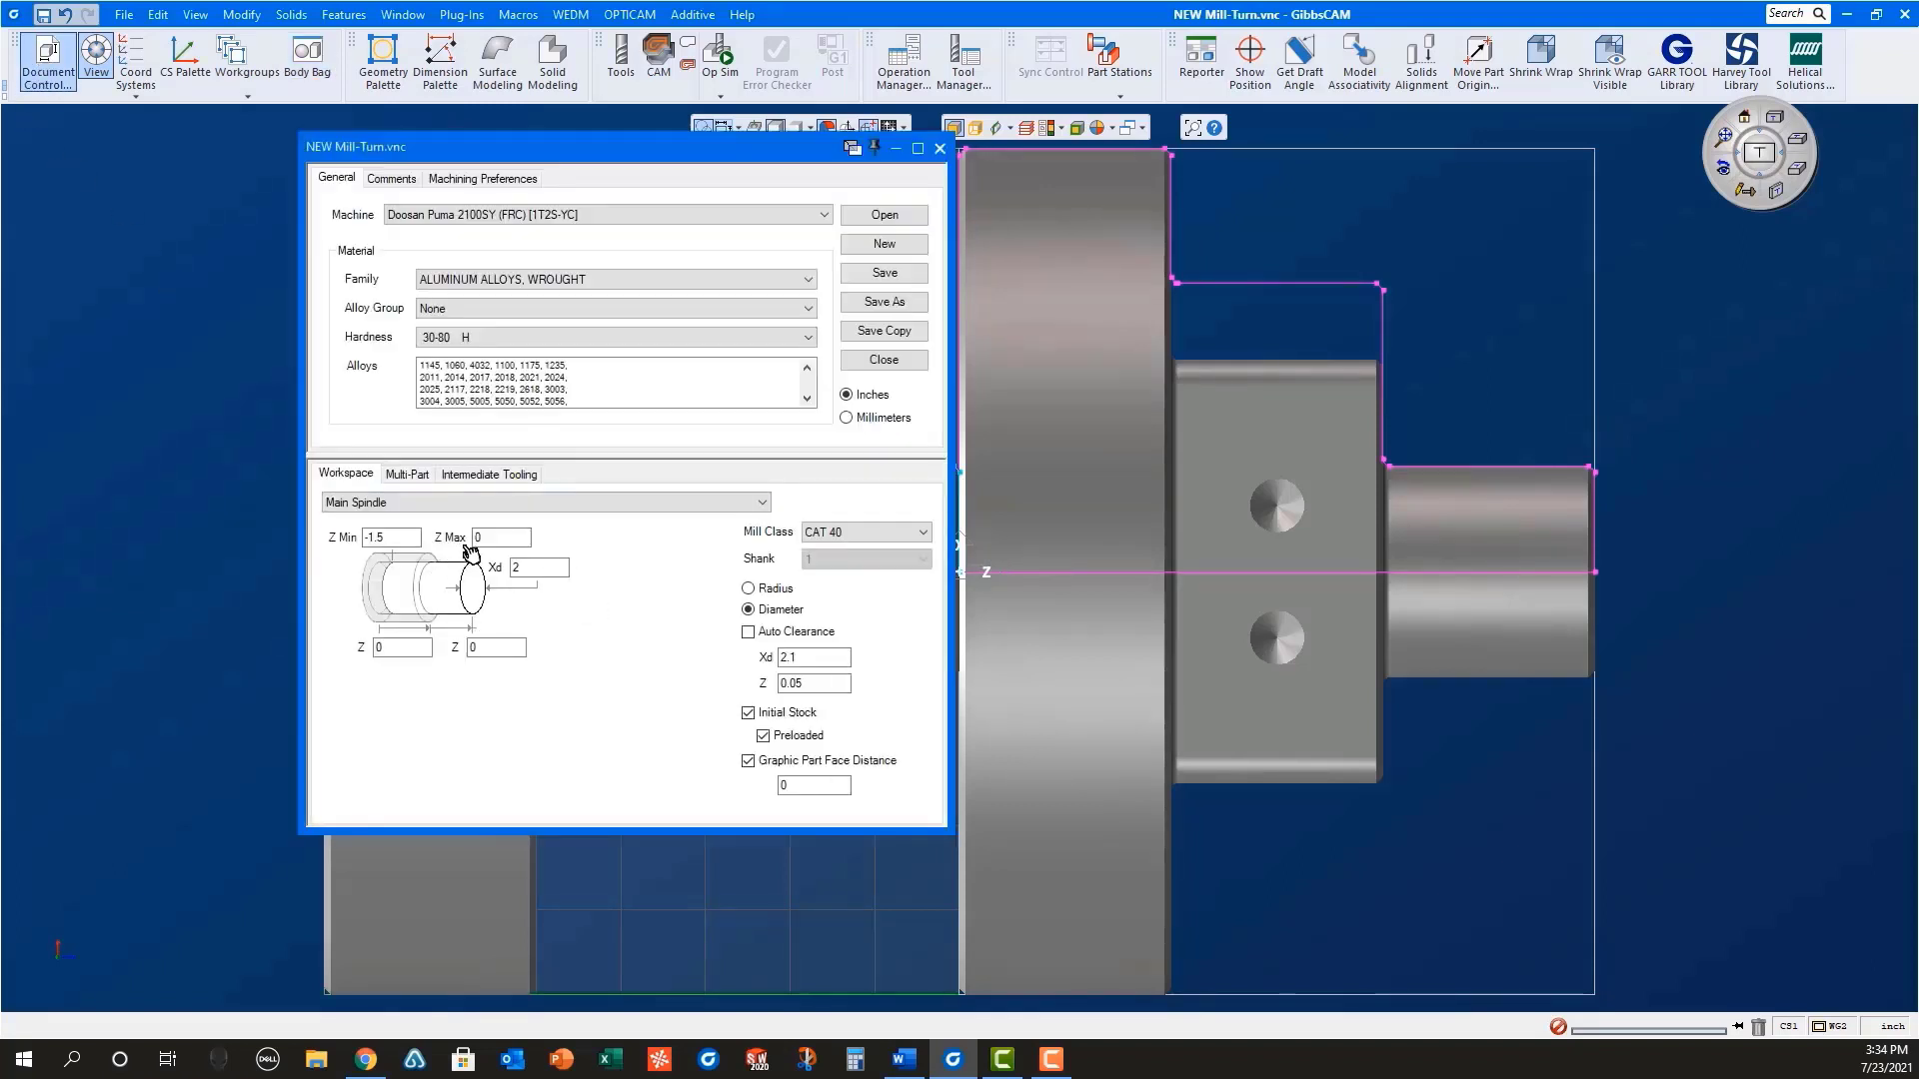
pyautogui.doubleClick(827, 785)
pyautogui.write('2')
pyautogui.click(1725, 138)
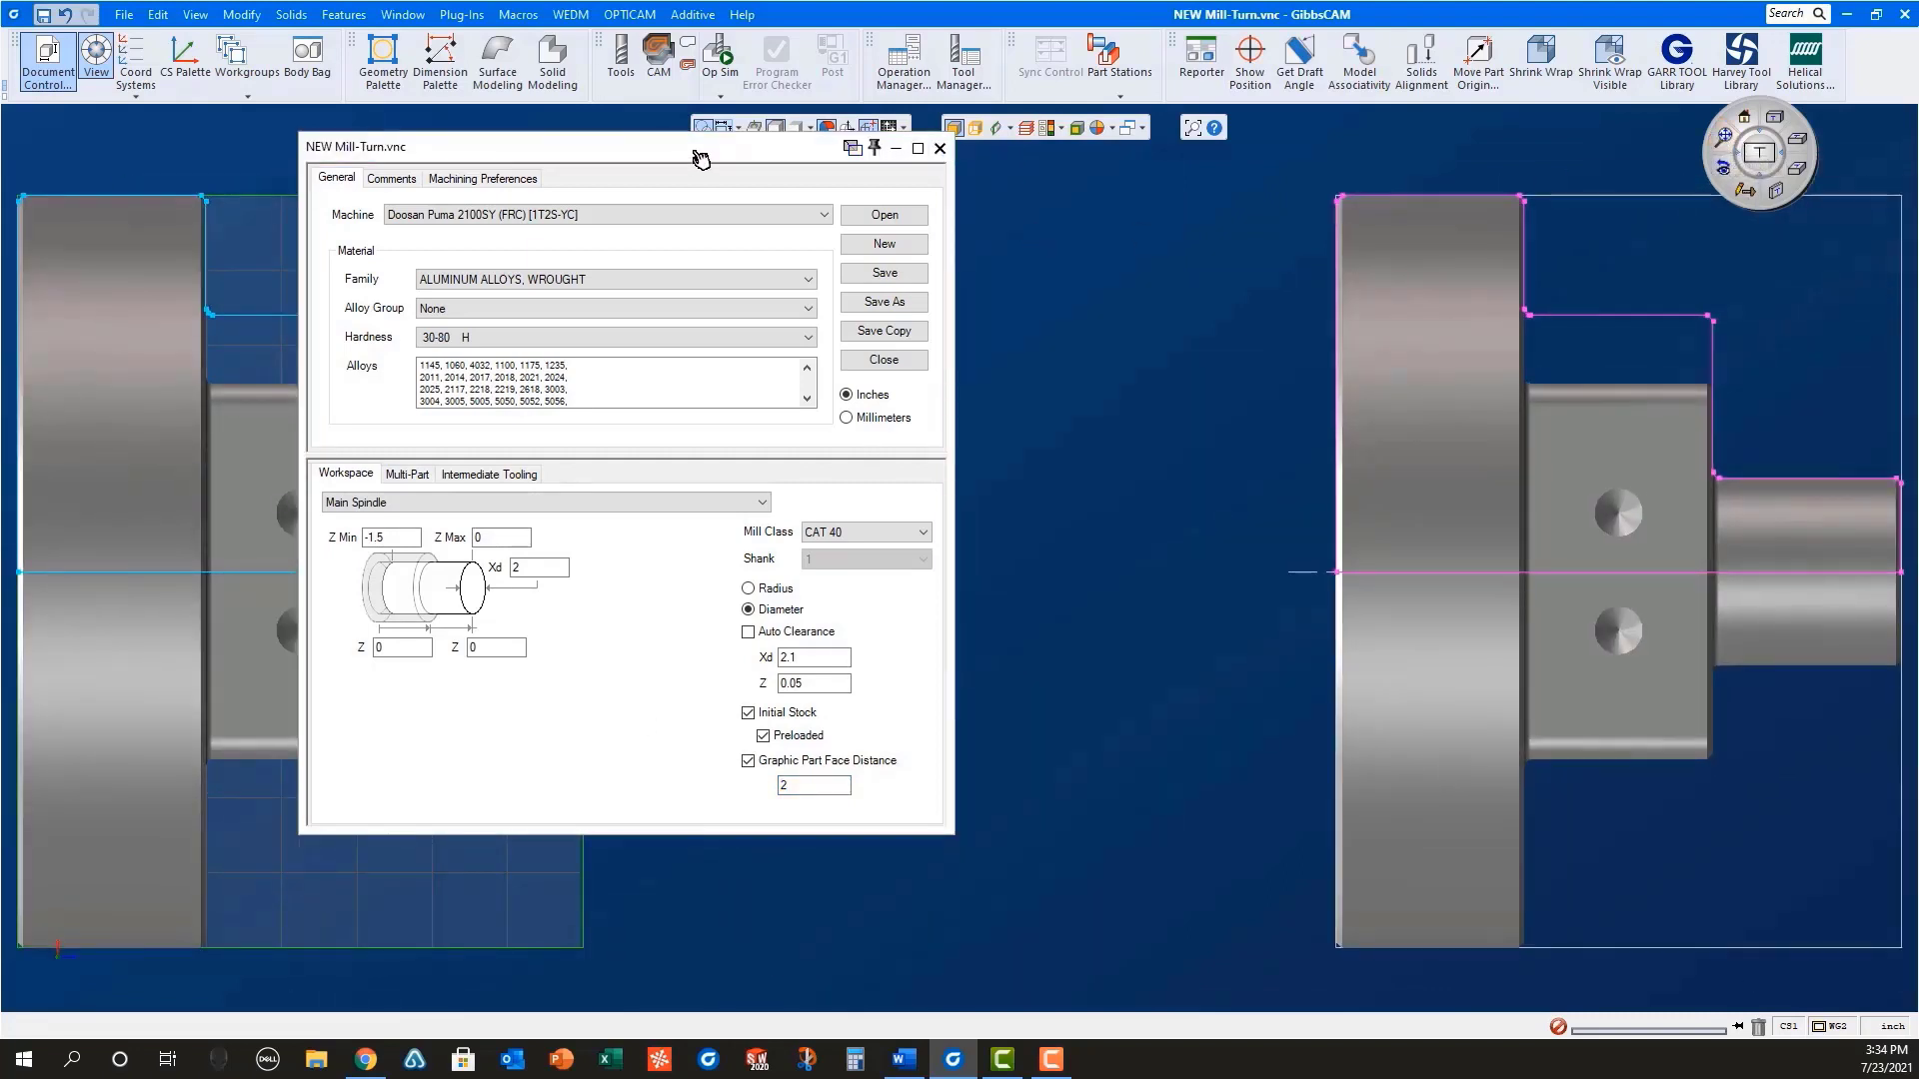
pyautogui.moveTo(700, 156); pyautogui.dragTo(1039, 238)
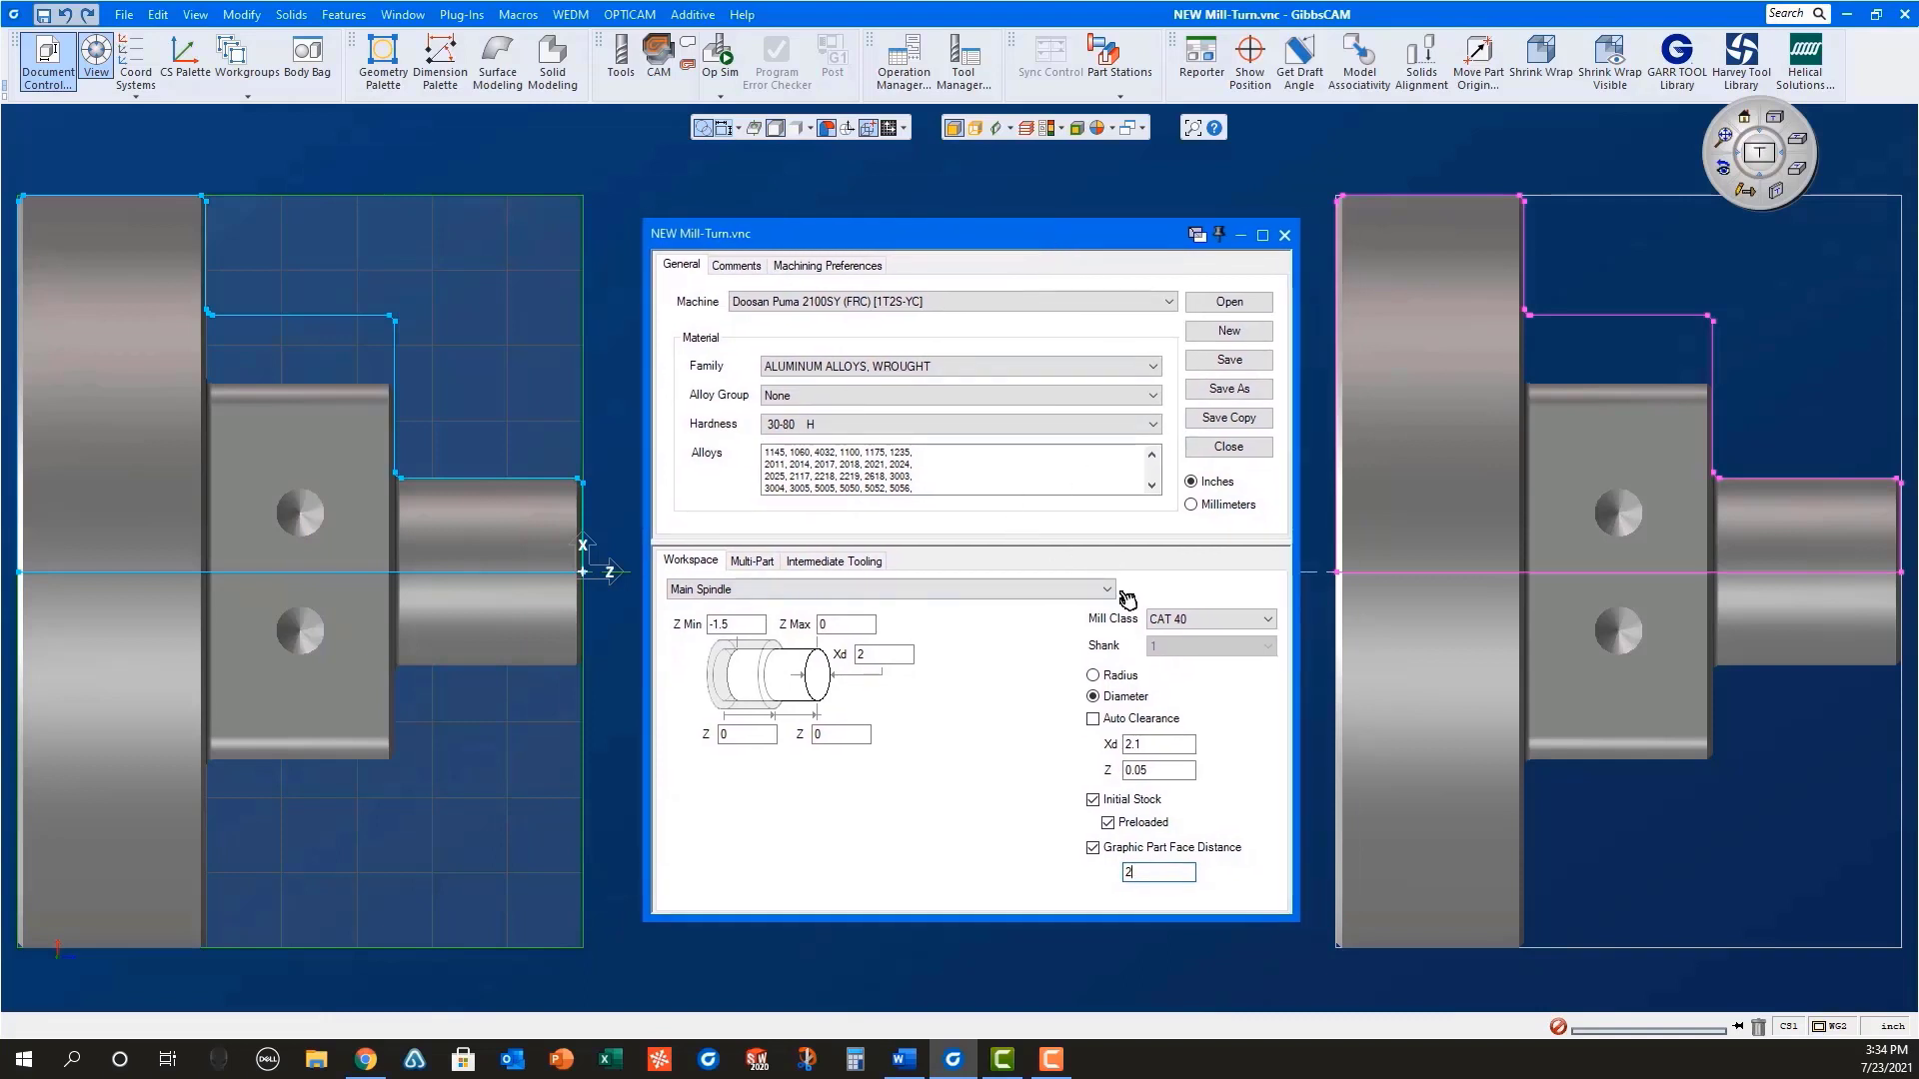
# Step: Set the Main Spindle workspace's Z Max to .025 and Z Min to -1.65
pyautogui.click(821, 624)
pyautogui.write('.025')
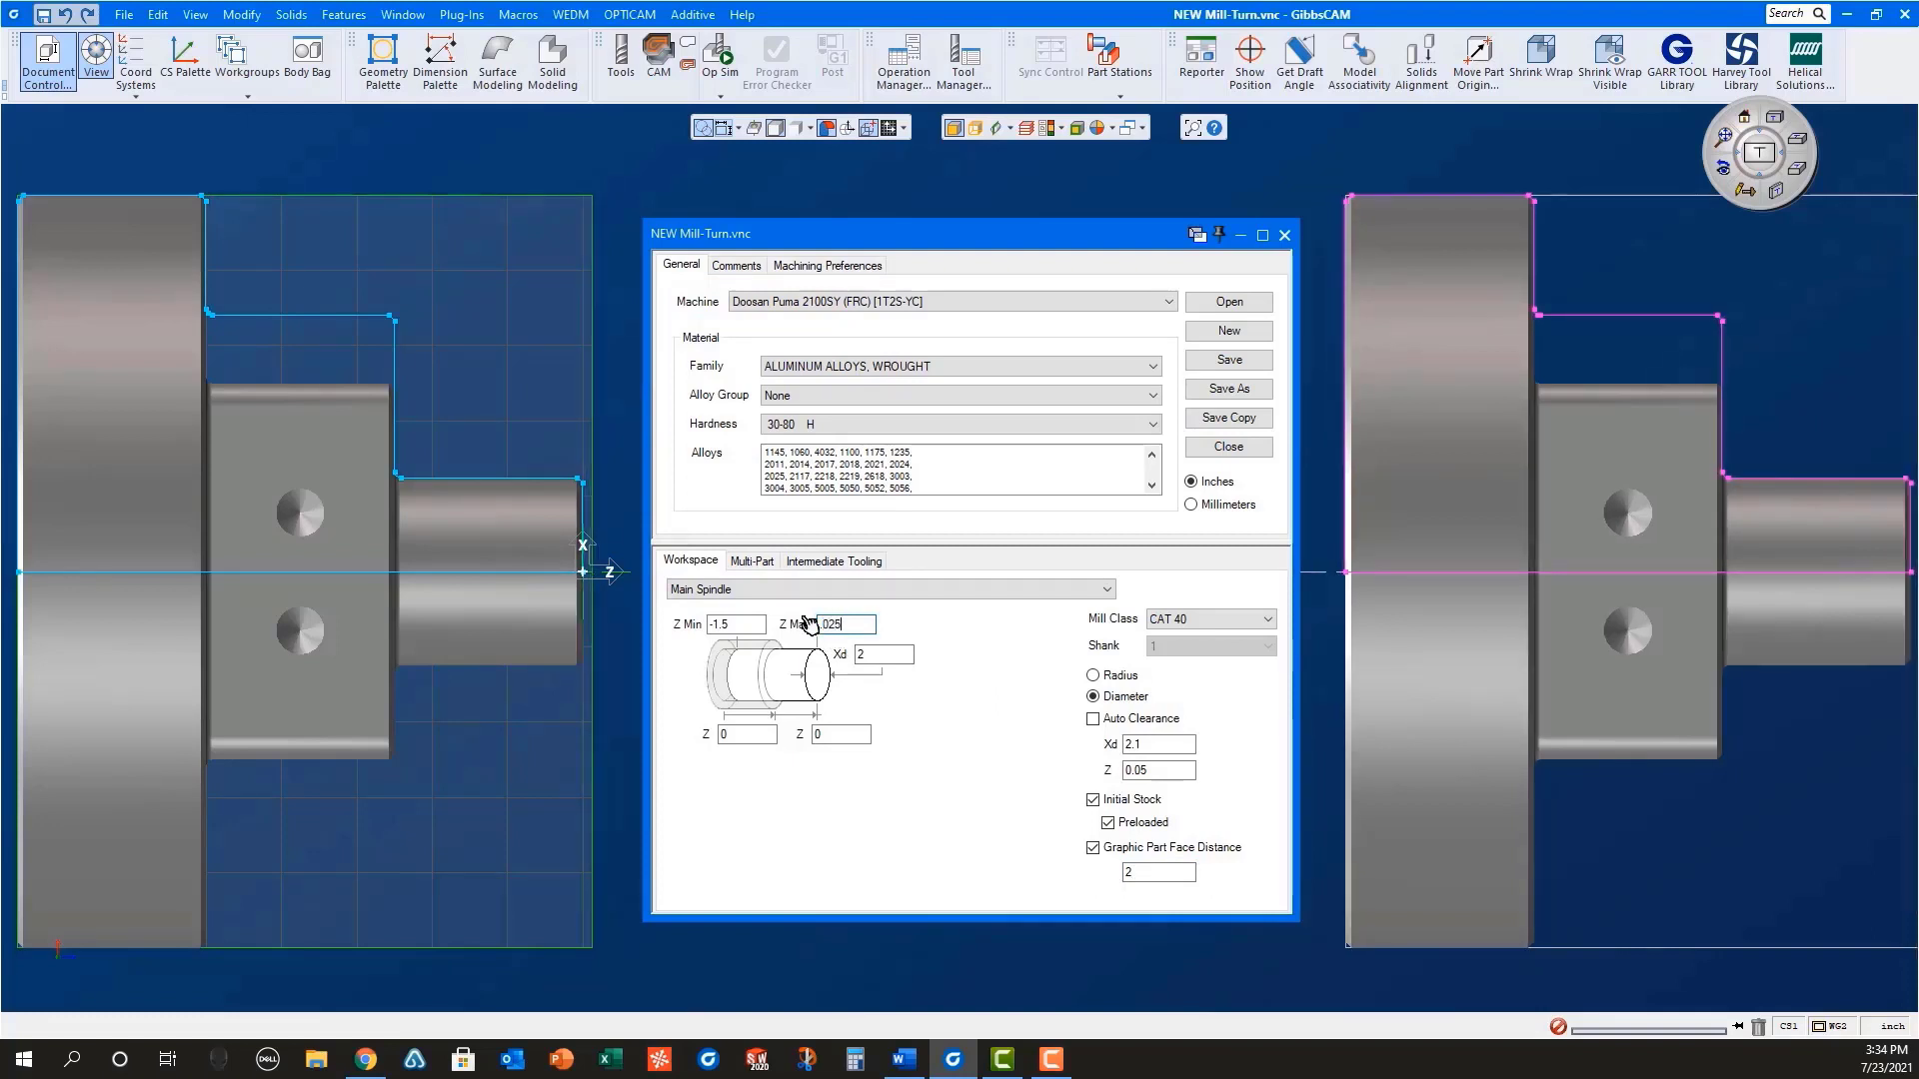
pyautogui.click(739, 625)
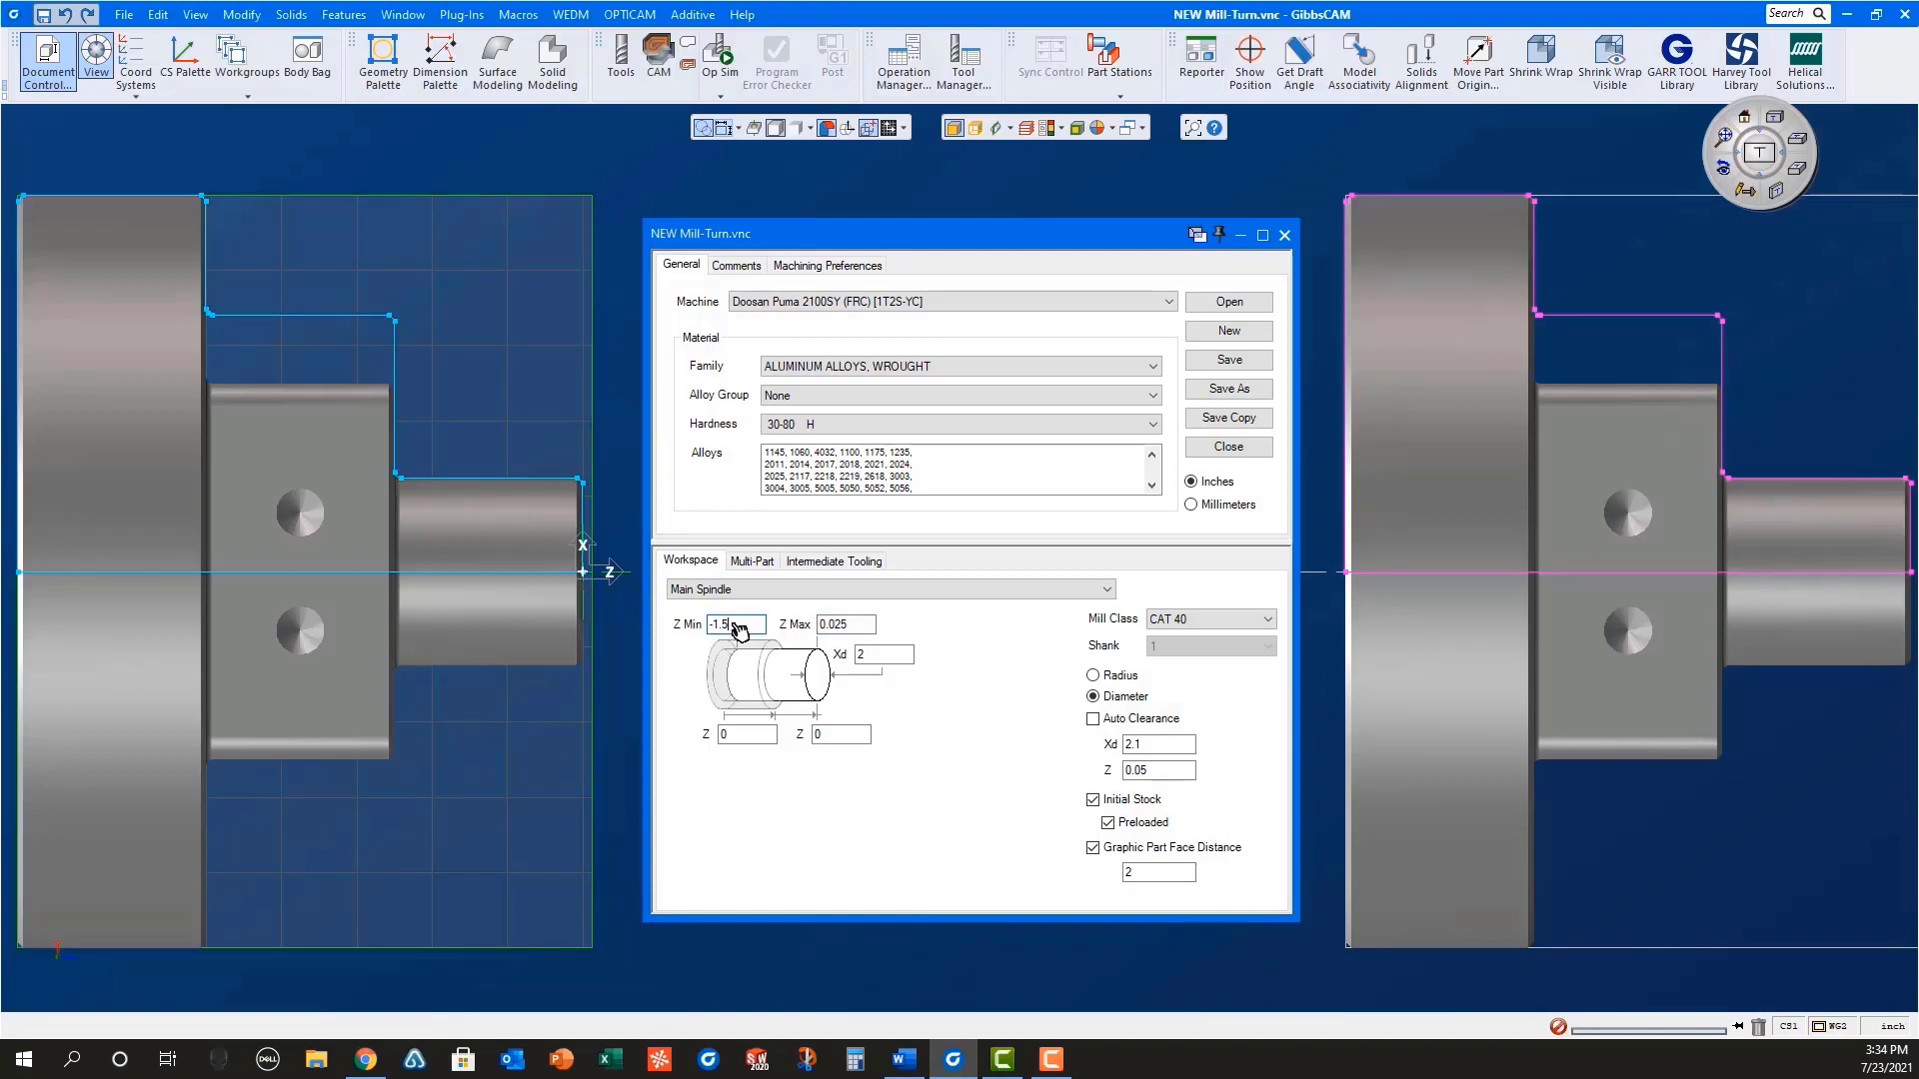
pyautogui.press('BackSpace')
pyautogui.write('6')
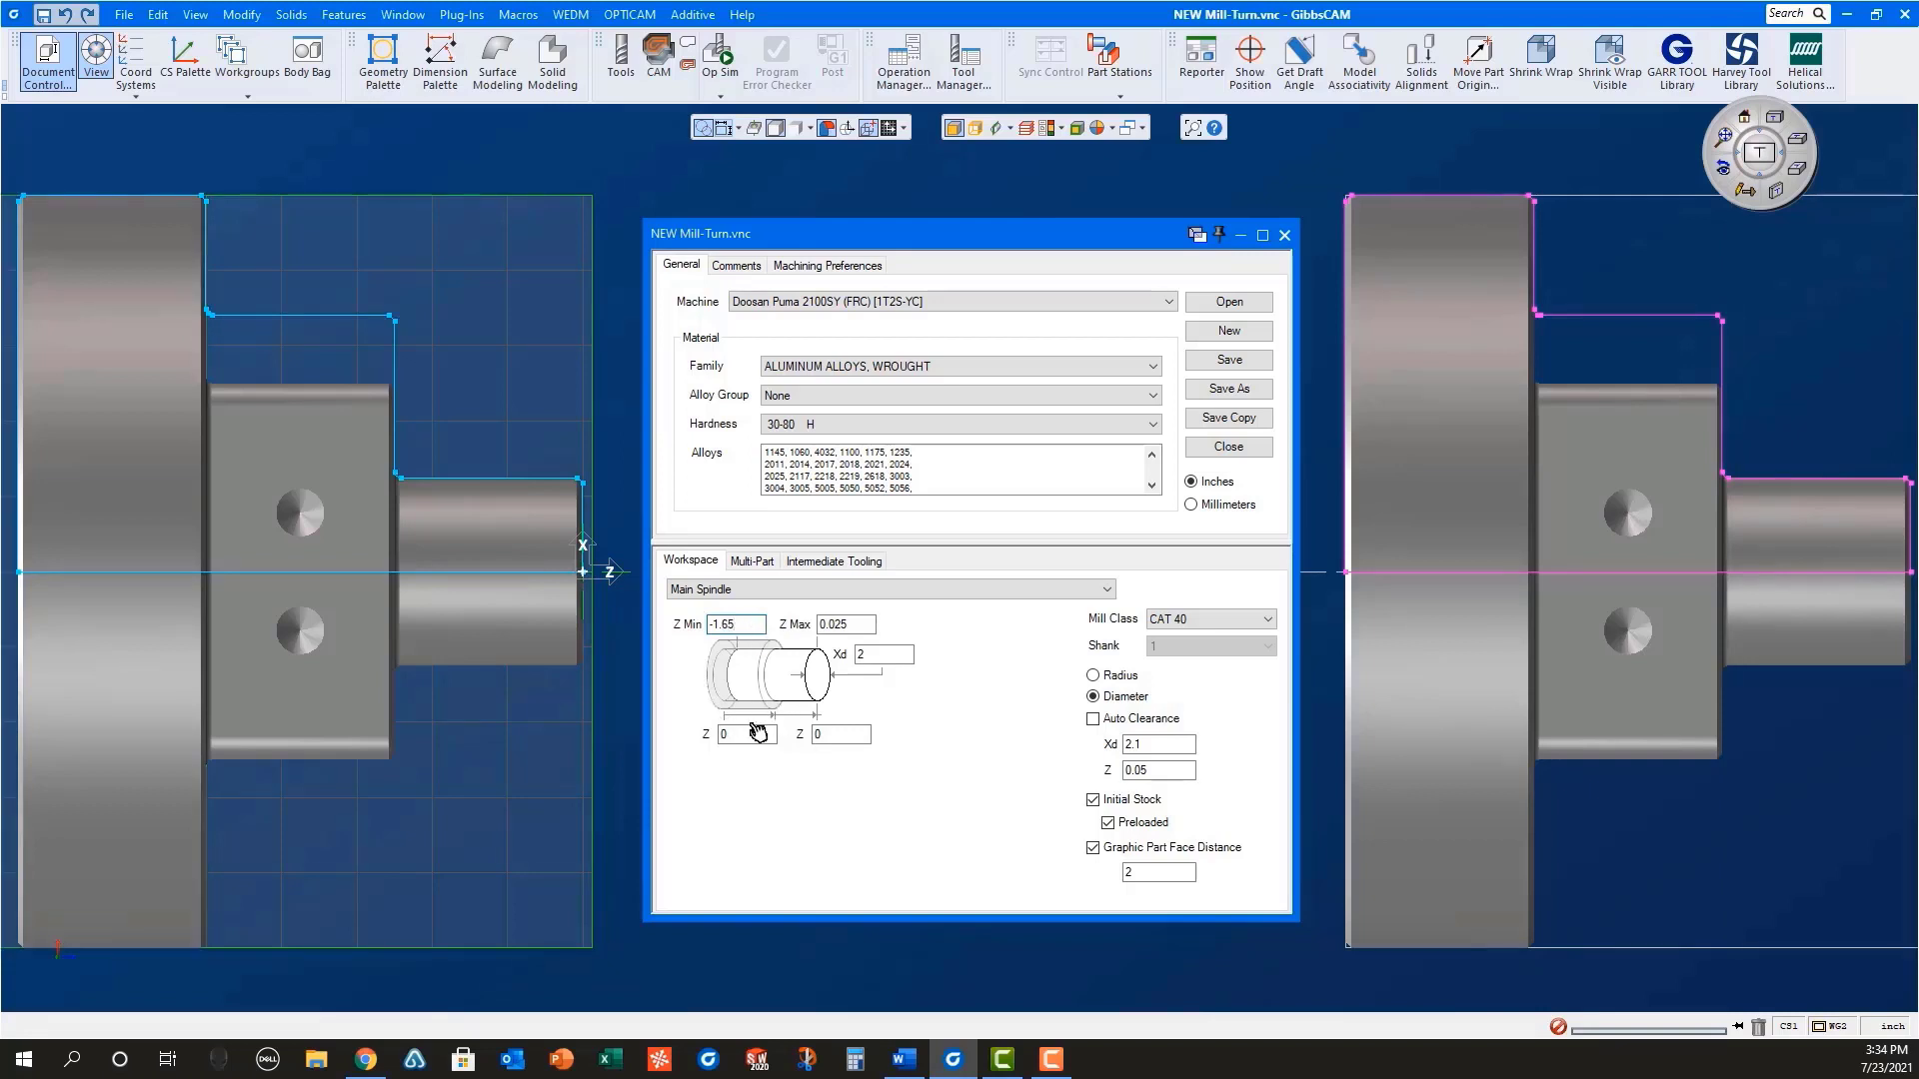
# Step: Set the Sub Spindle workspace's Z Max to .025 and close the document settings
pyautogui.click(1082, 593)
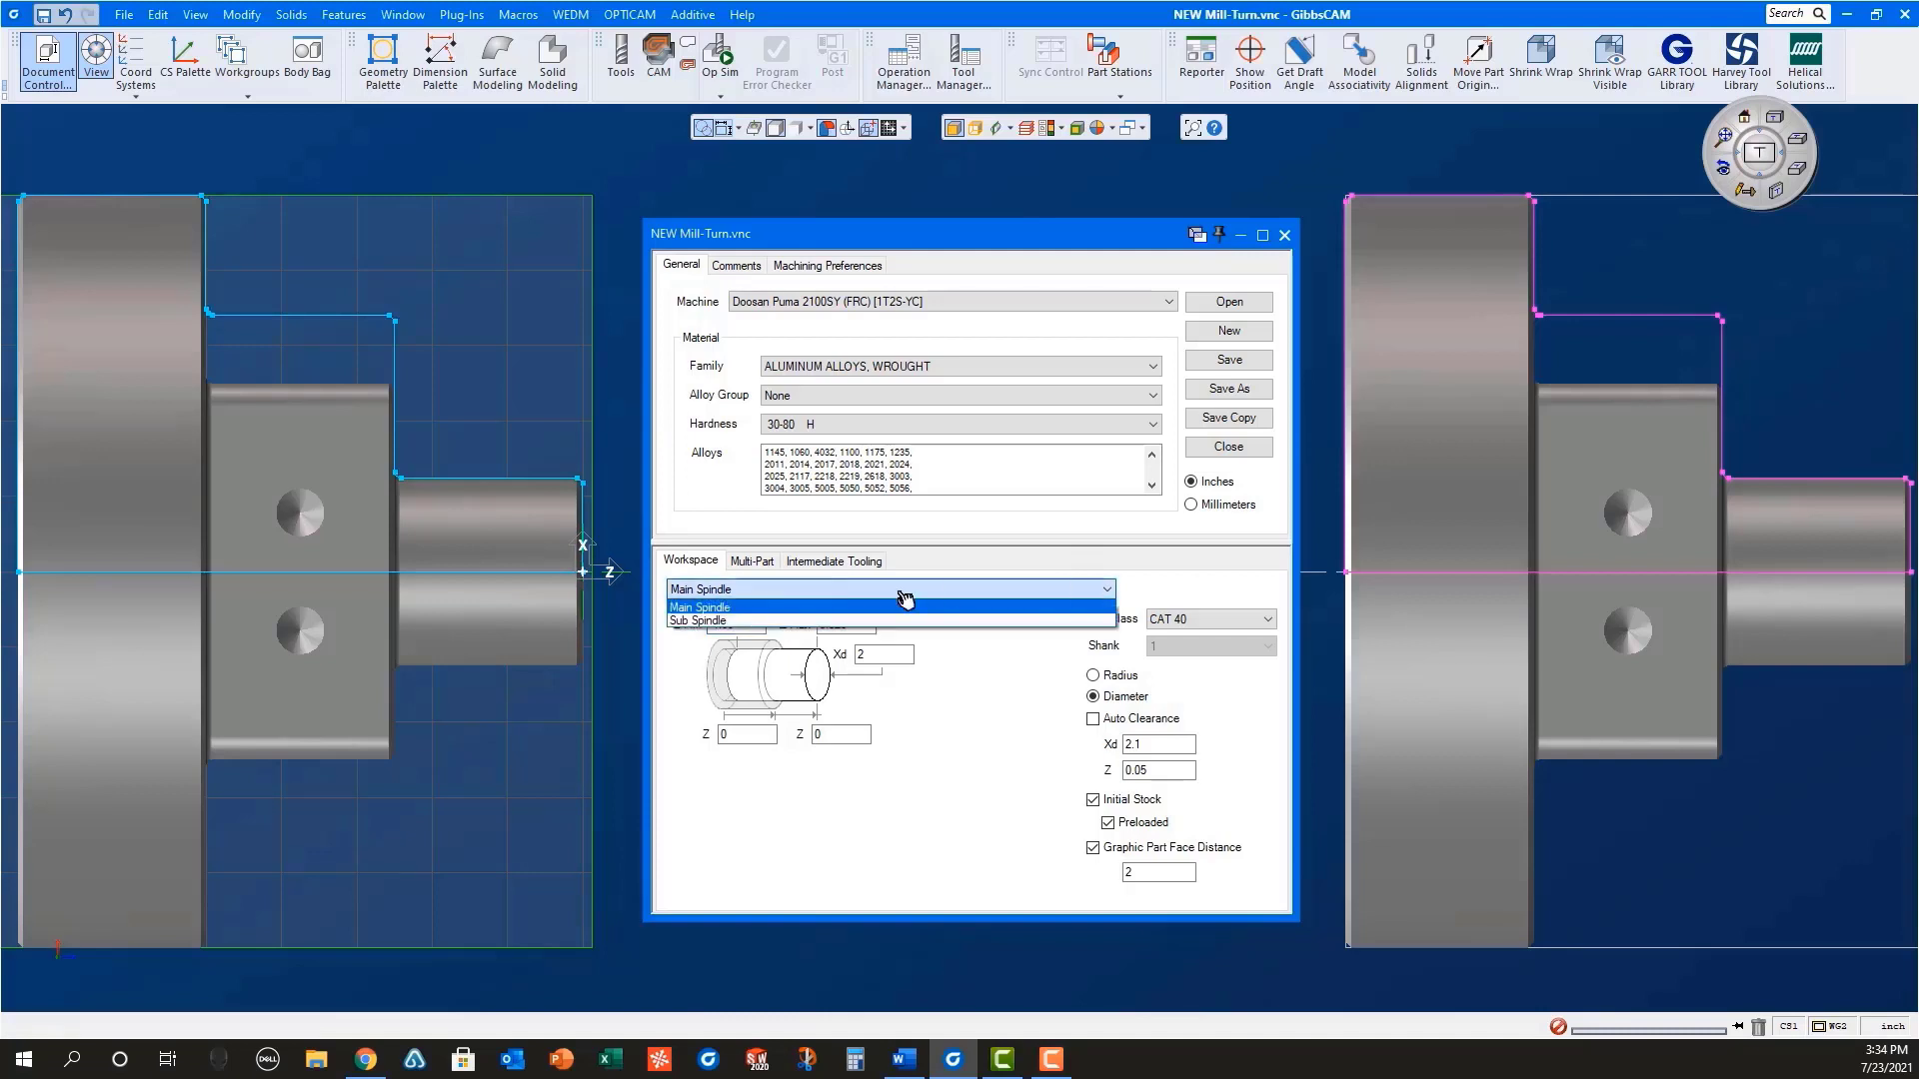
pyautogui.click(877, 621)
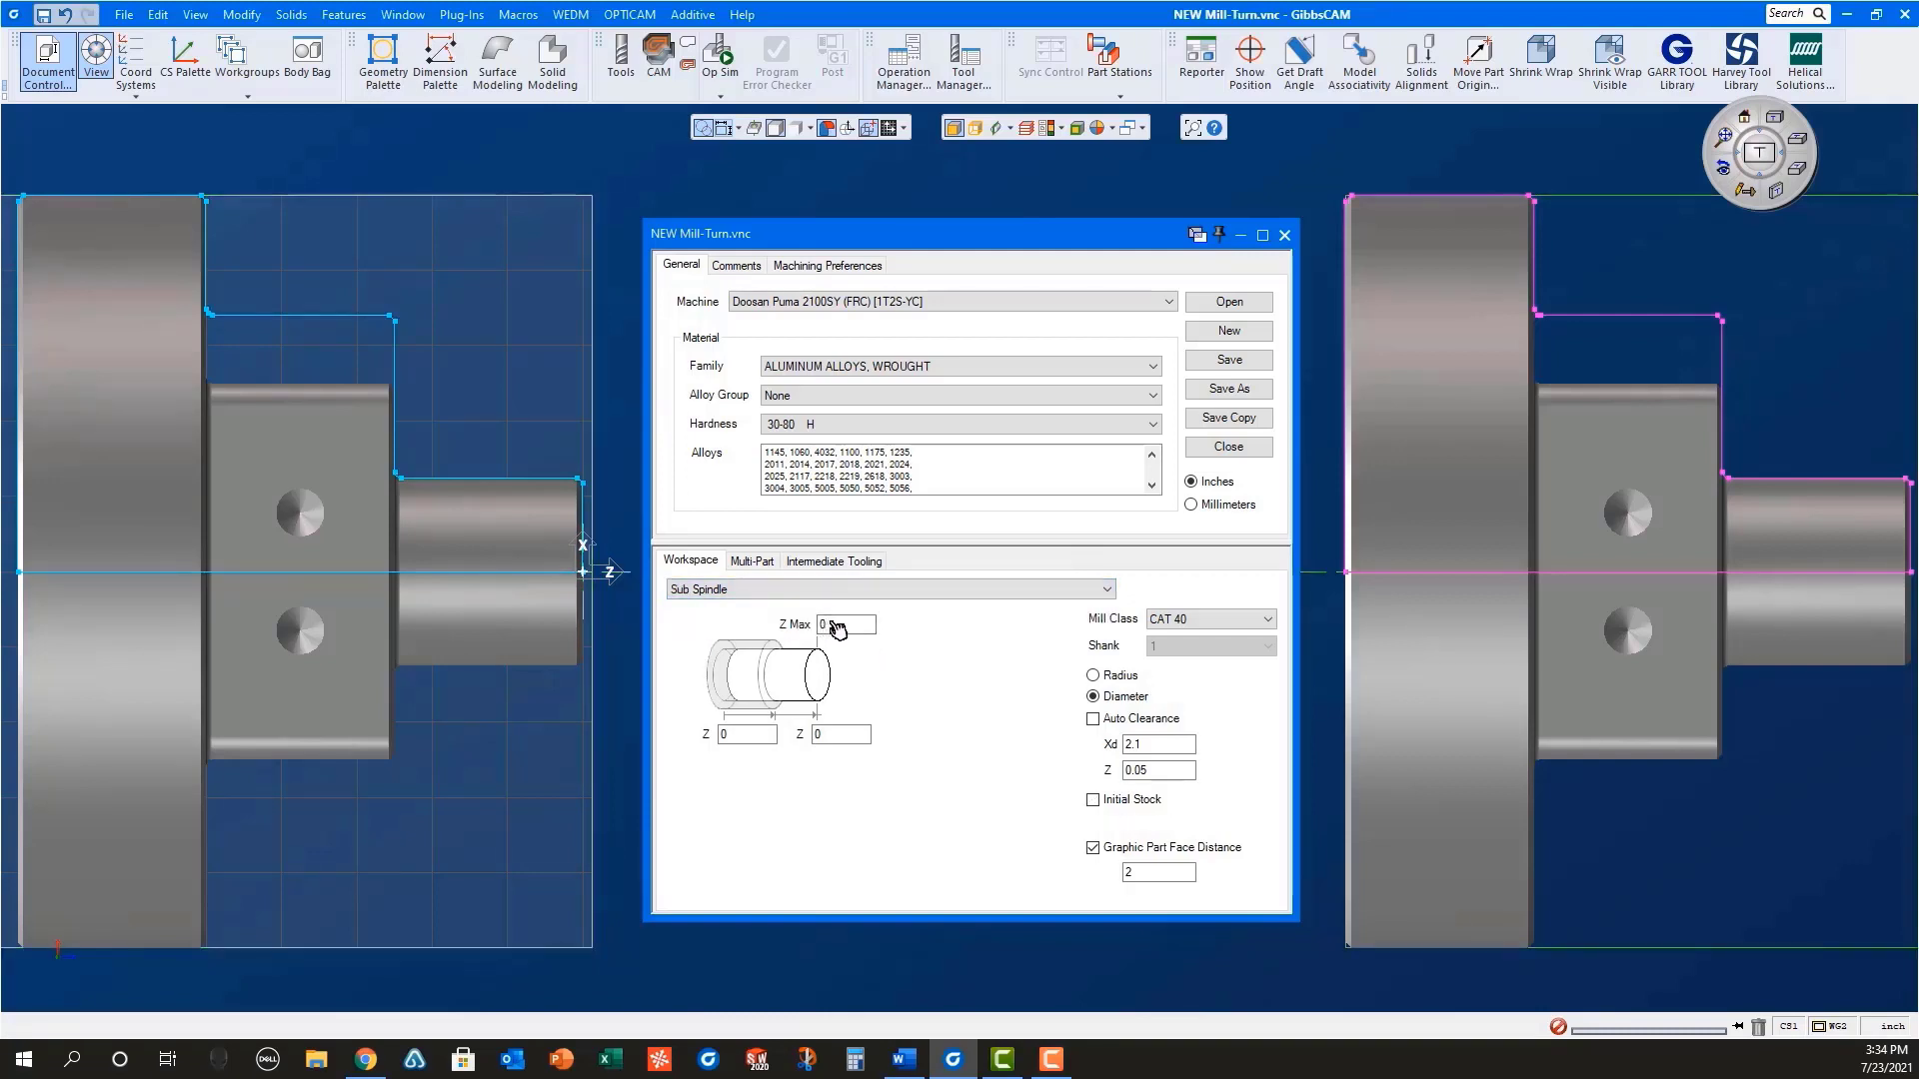
pyautogui.click(837, 628)
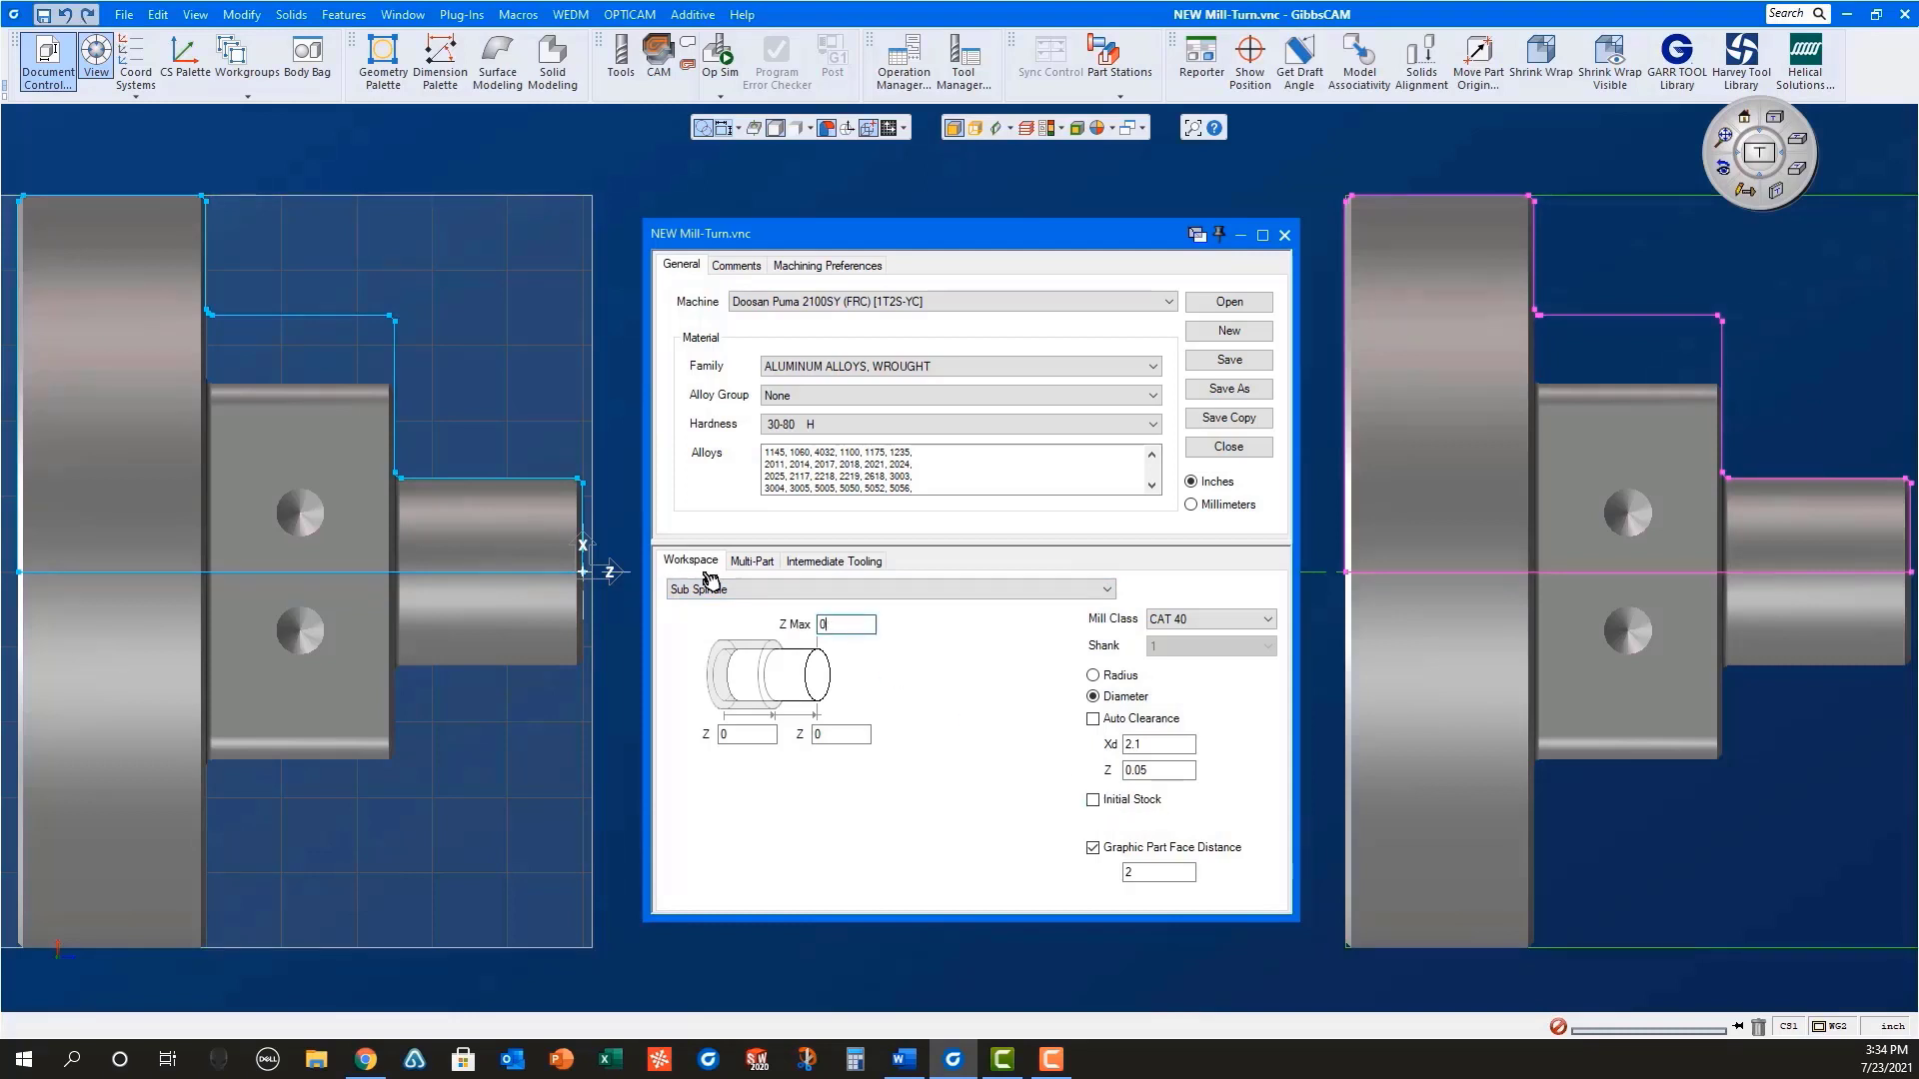
pyautogui.doubleClick(835, 627)
pyautogui.write('.025')
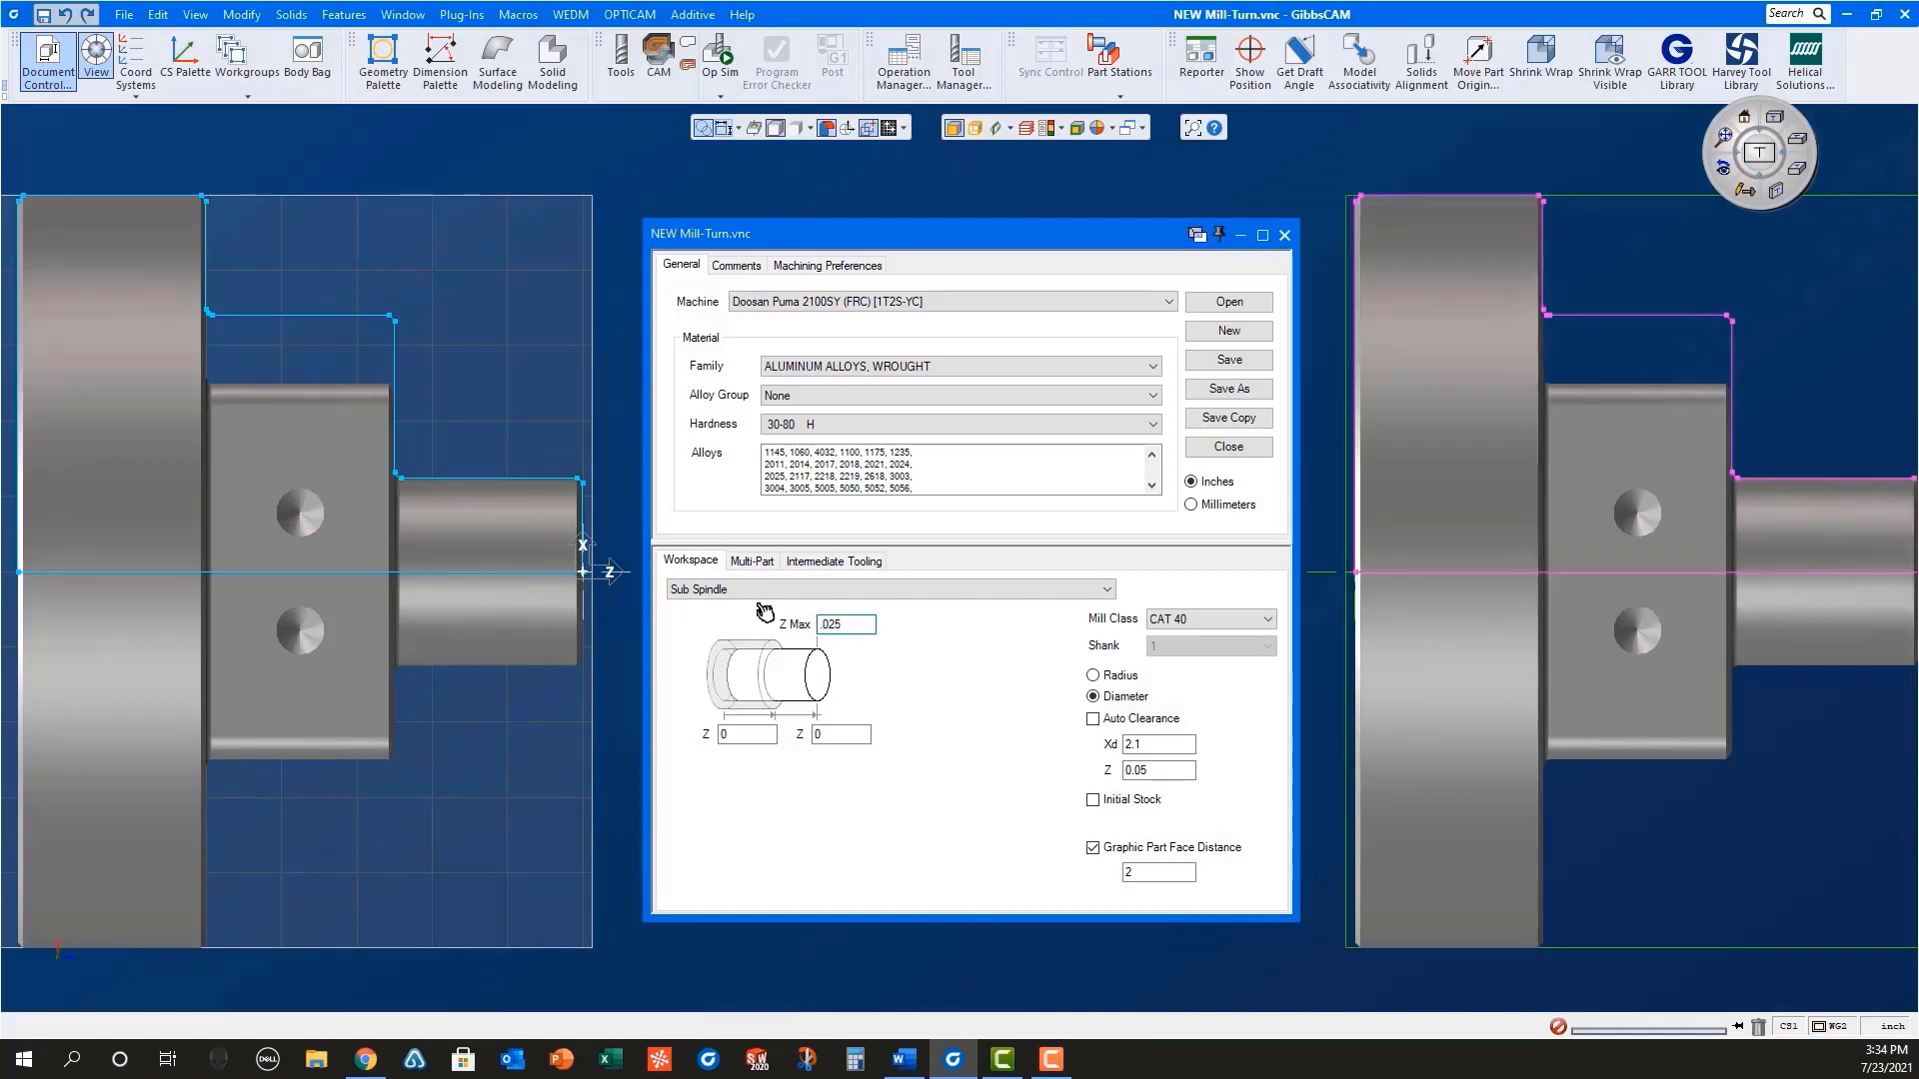
pyautogui.click(837, 735)
pyautogui.doubleClick(838, 736)
pyautogui.click(1287, 238)
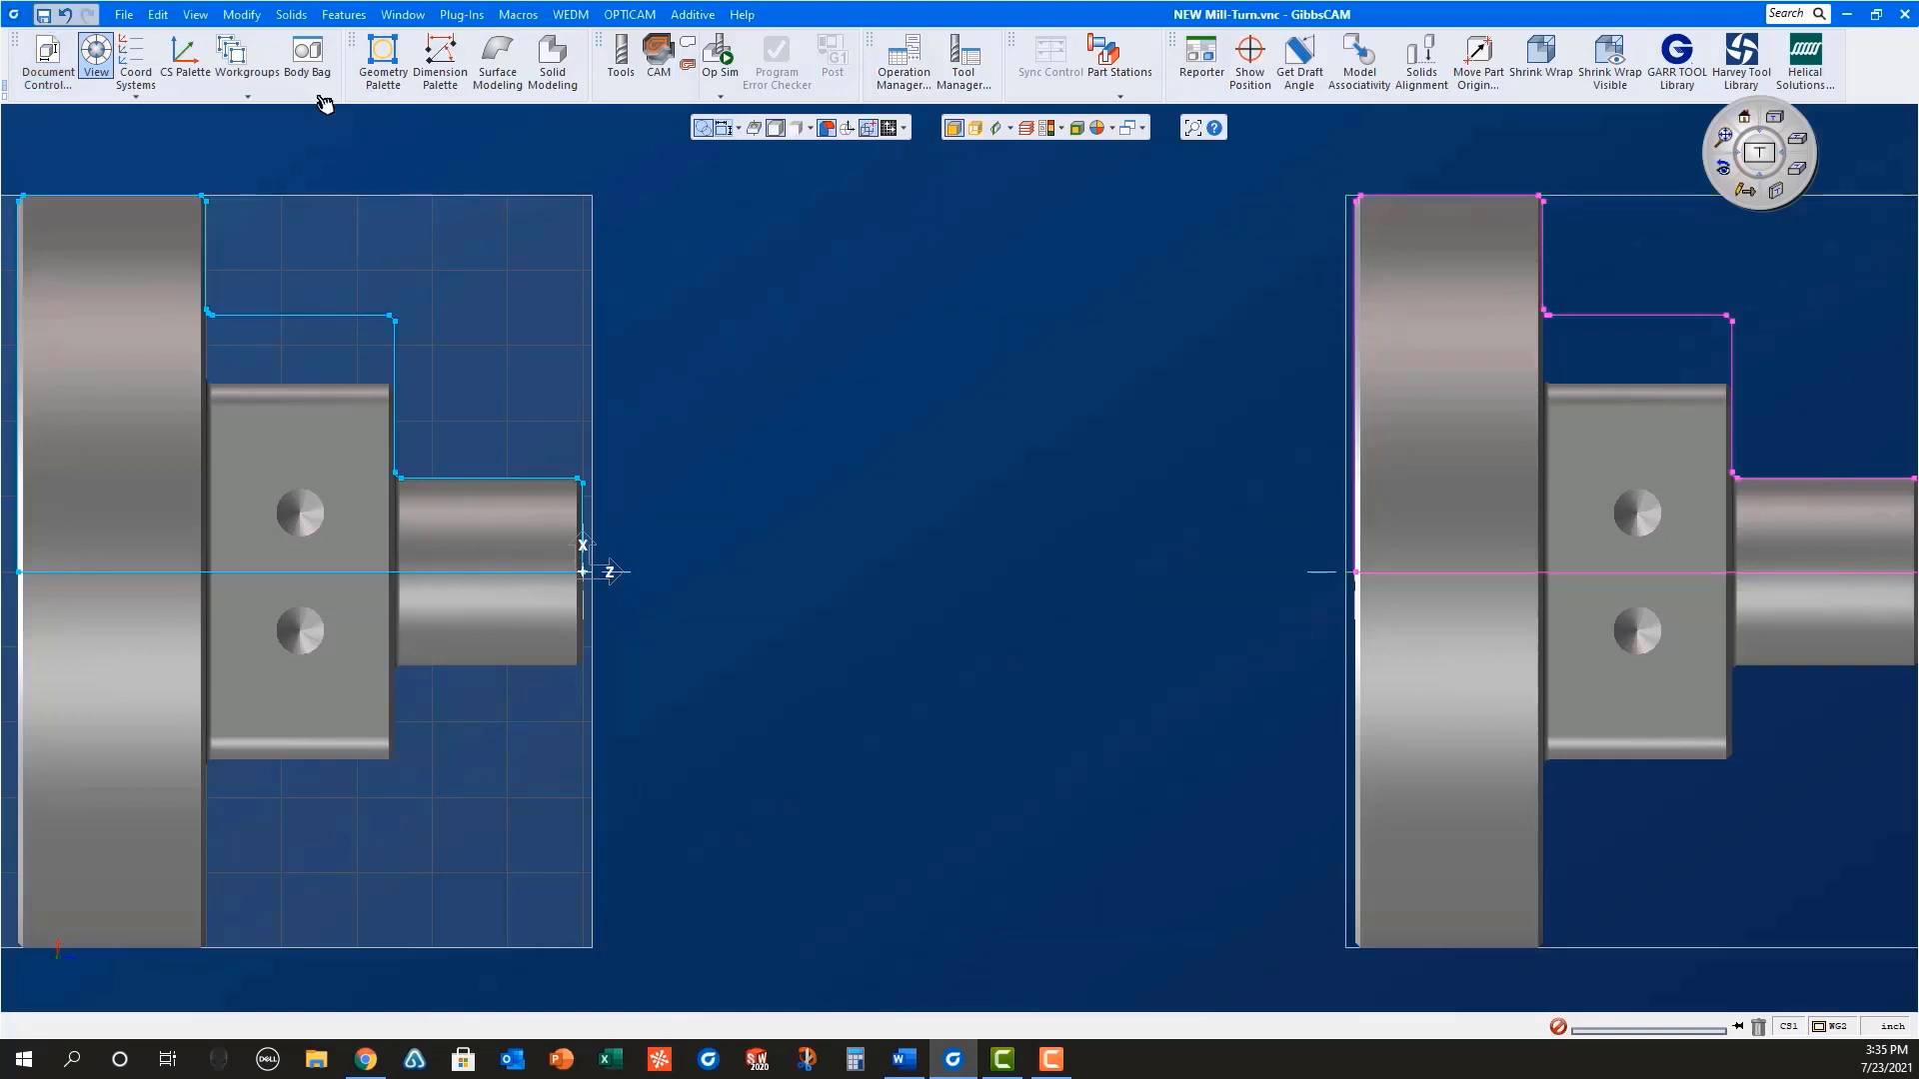
# Step: Display the tool, process and operation lists, and load the saved process list Facing on Main
pyautogui.click(622, 62)
pyautogui.click(659, 57)
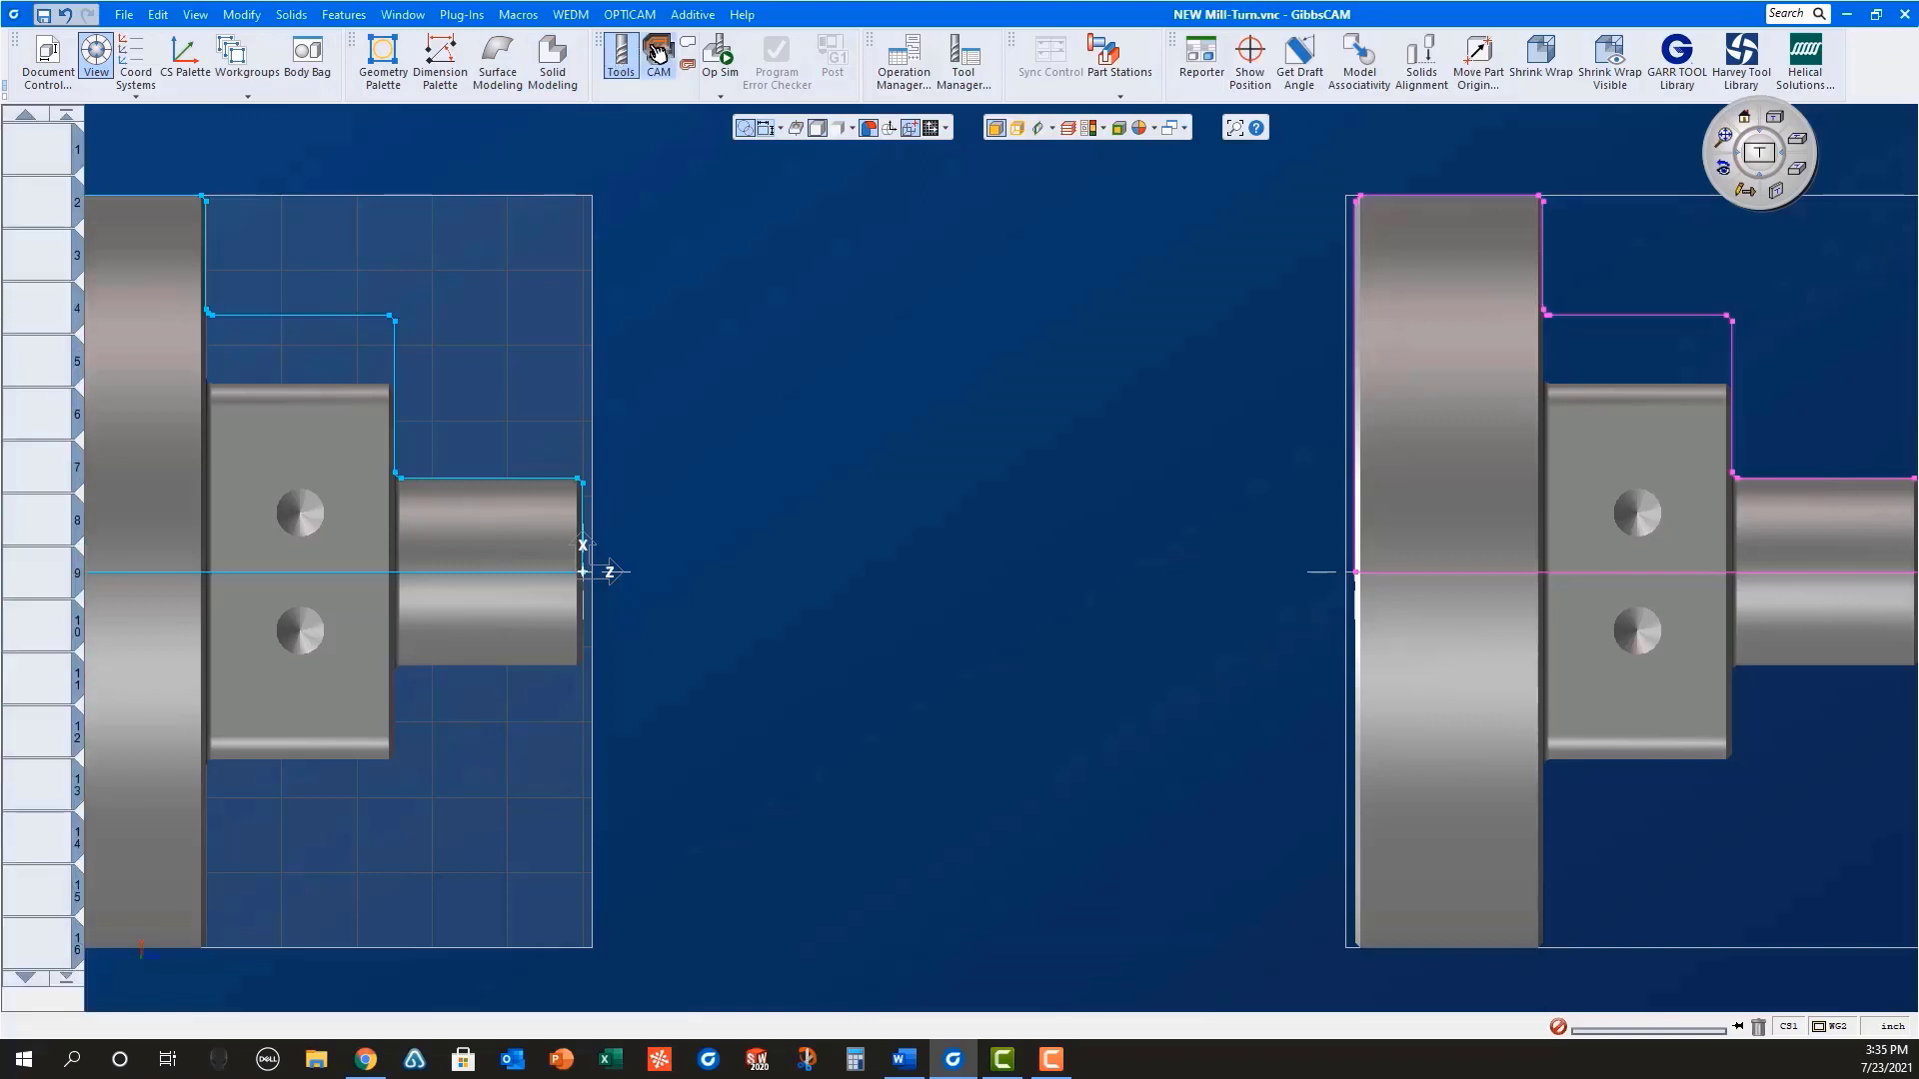
pyautogui.rightClick(29, 822)
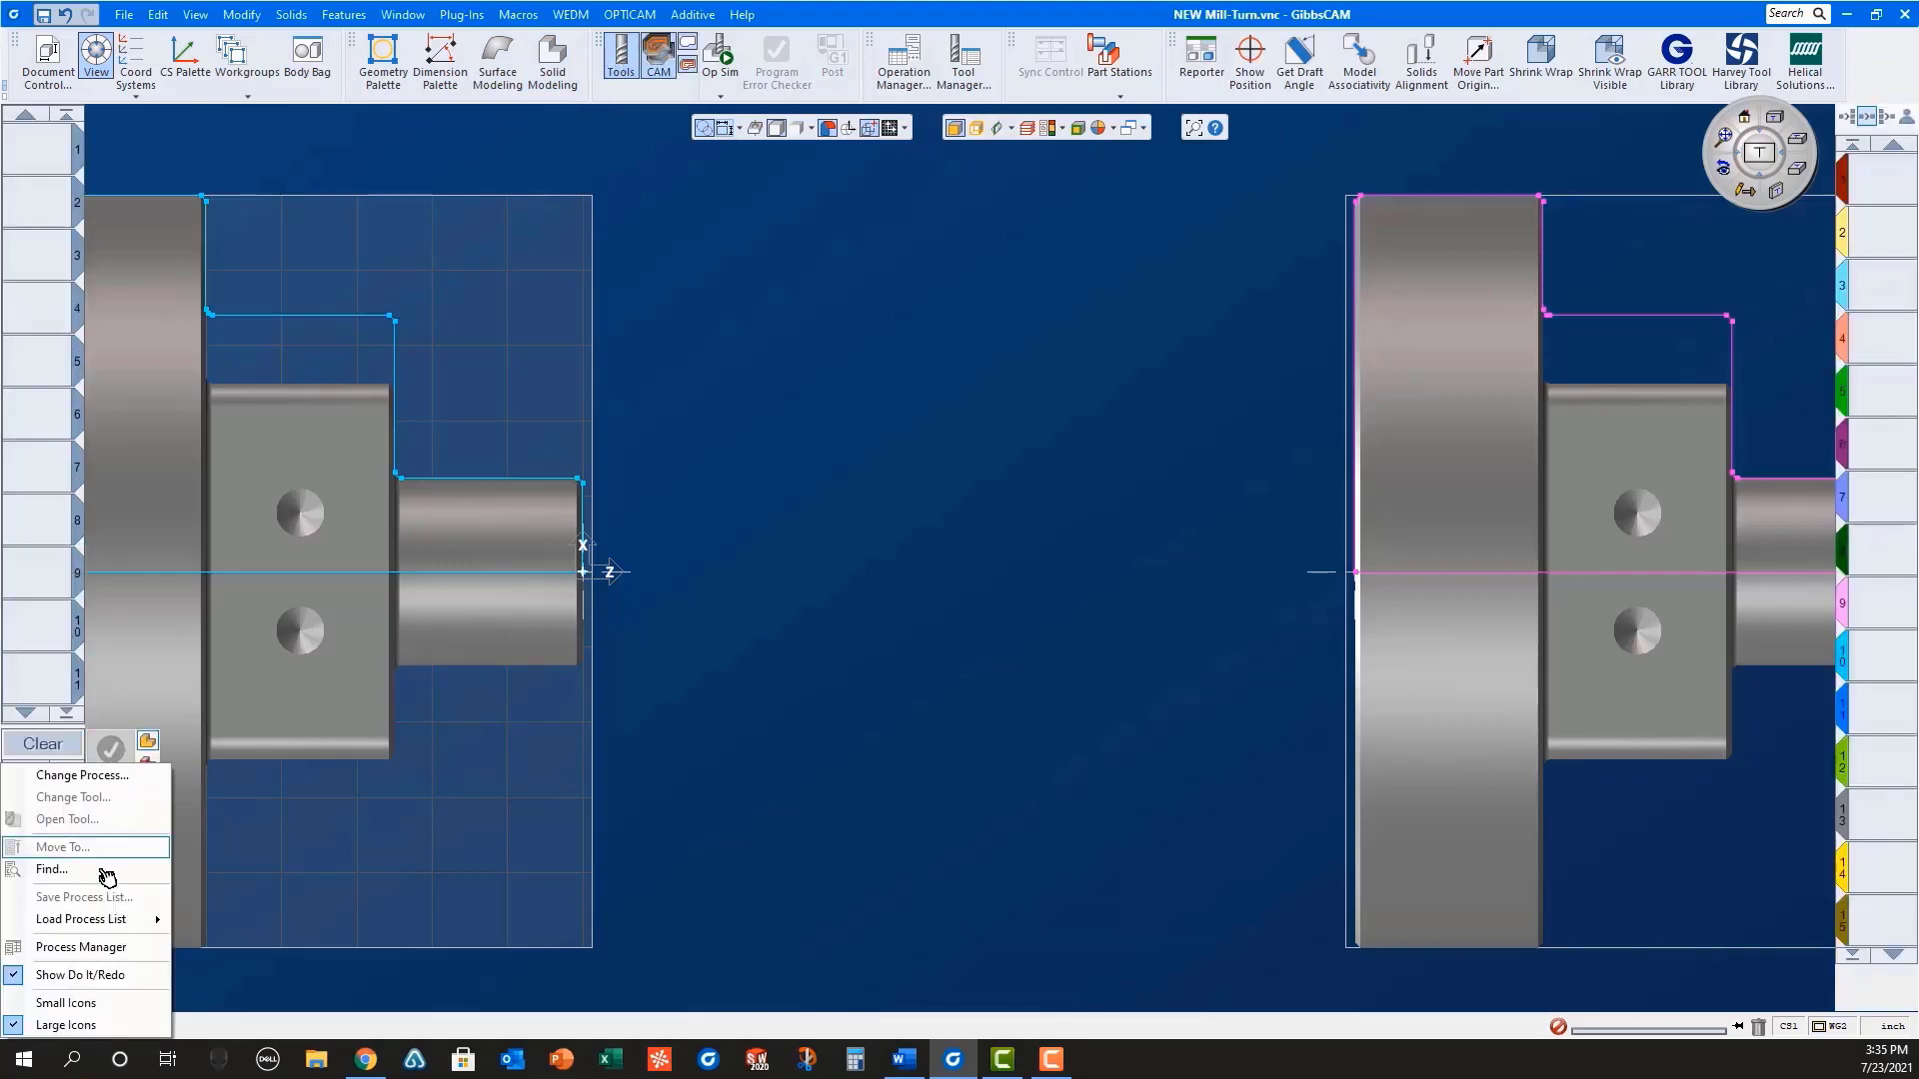
pyautogui.moveTo(136, 920)
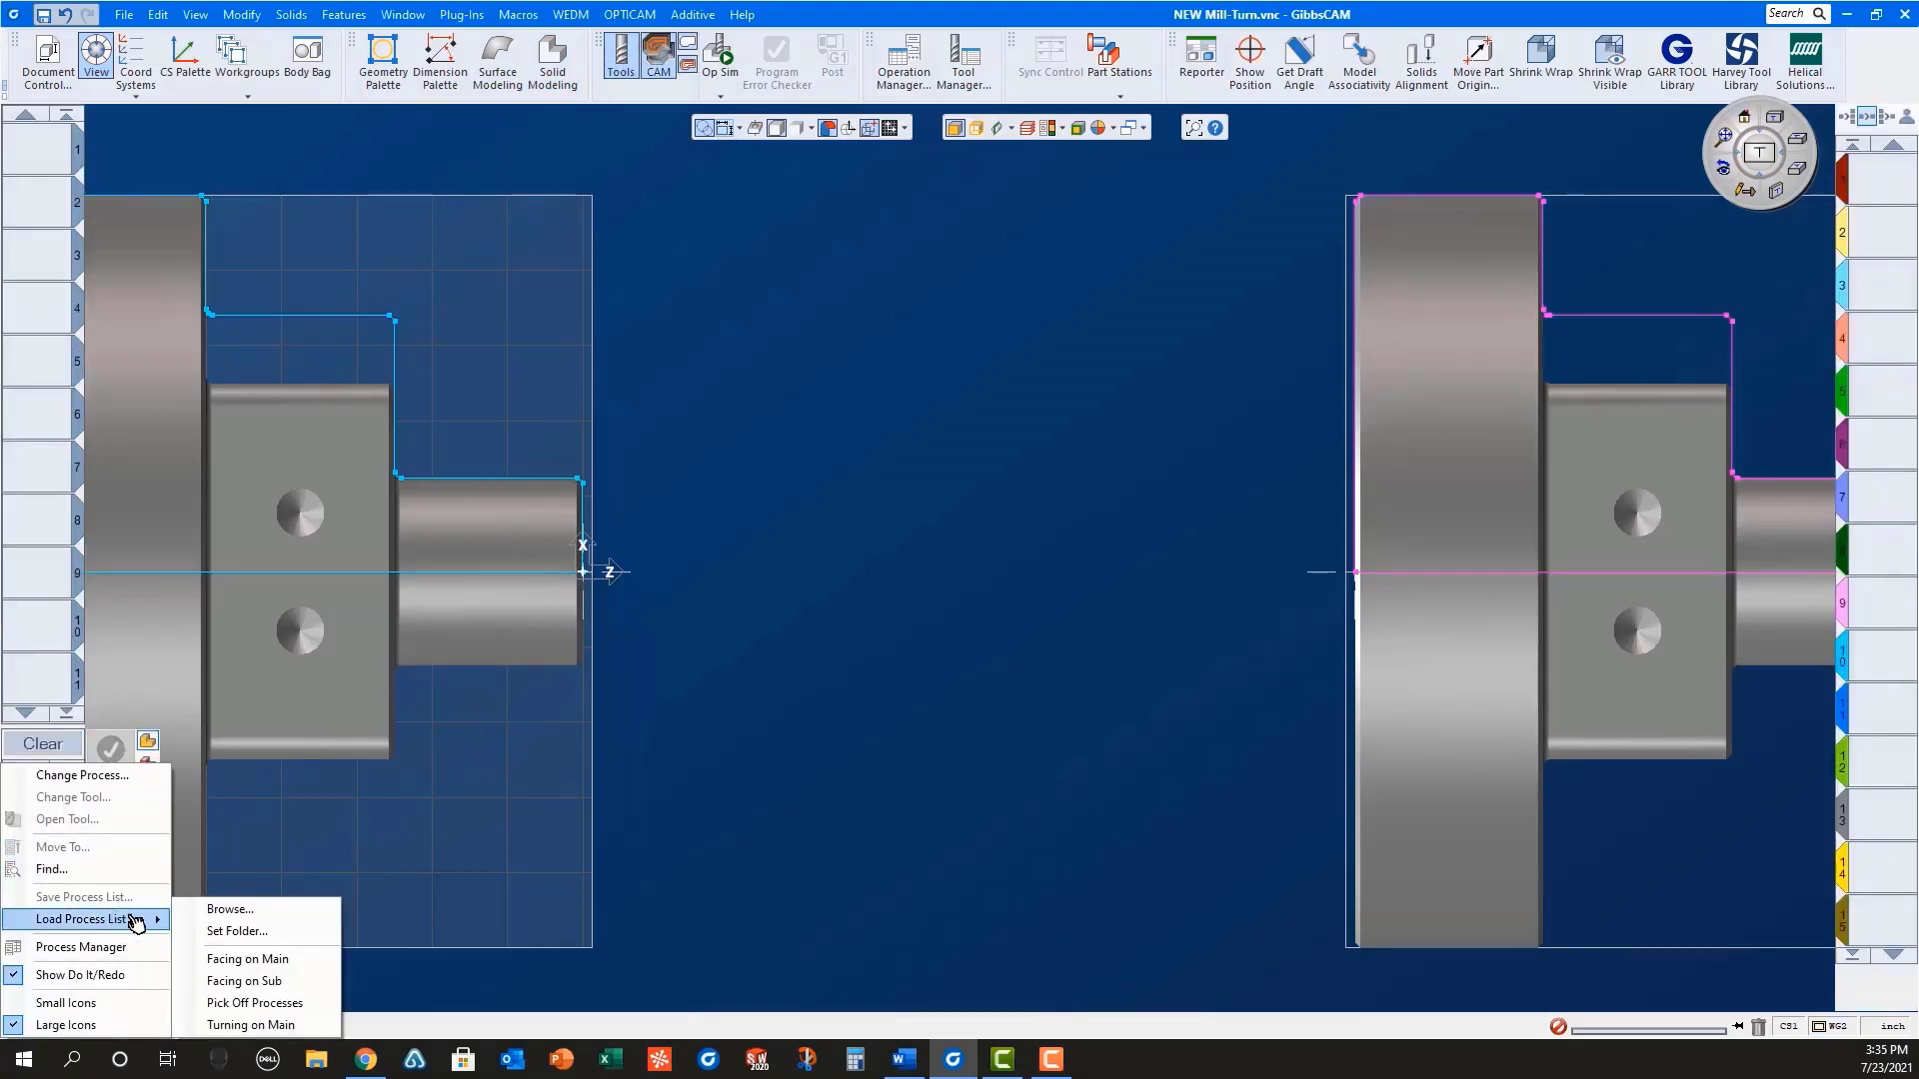
pyautogui.click(257, 958)
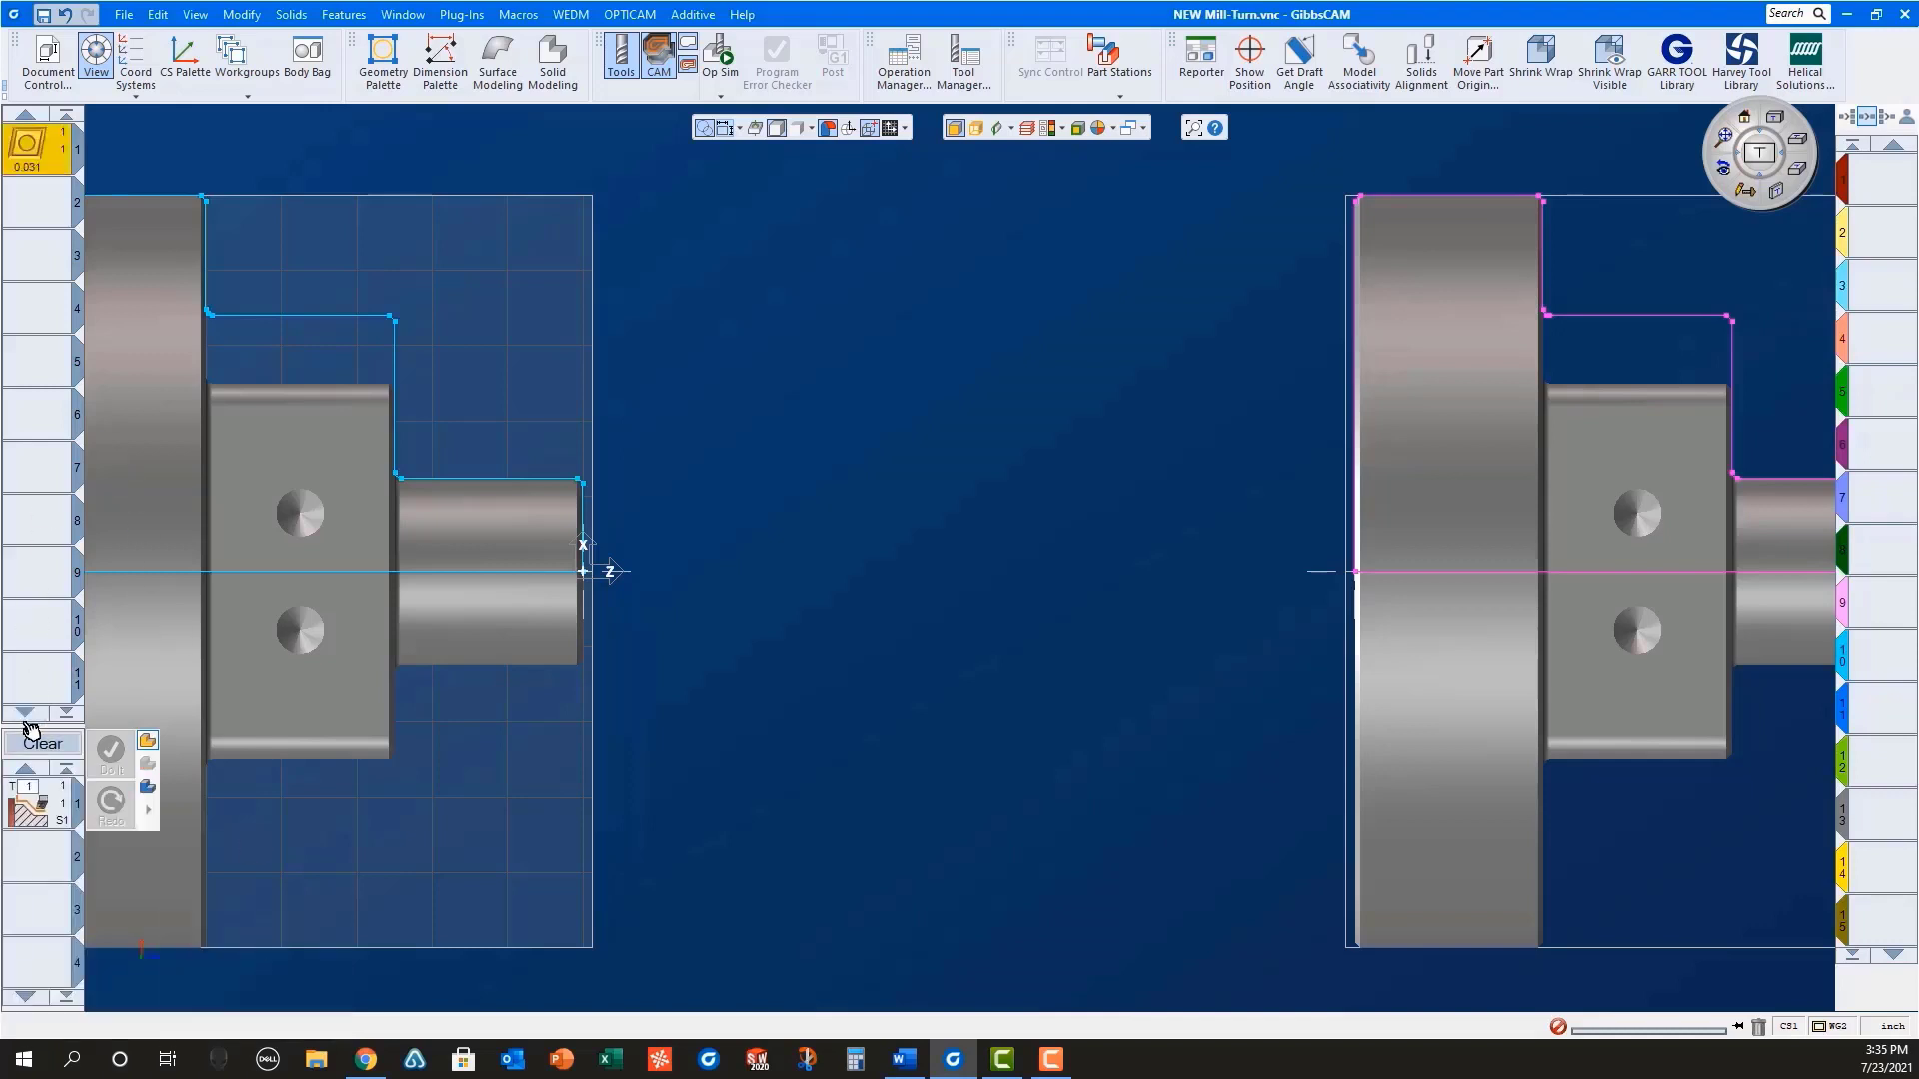
# Step: Create the facing operation on the main spindle part's front face line, extending the cut's start beyond the stock's outer diameter
pyautogui.click(585, 537)
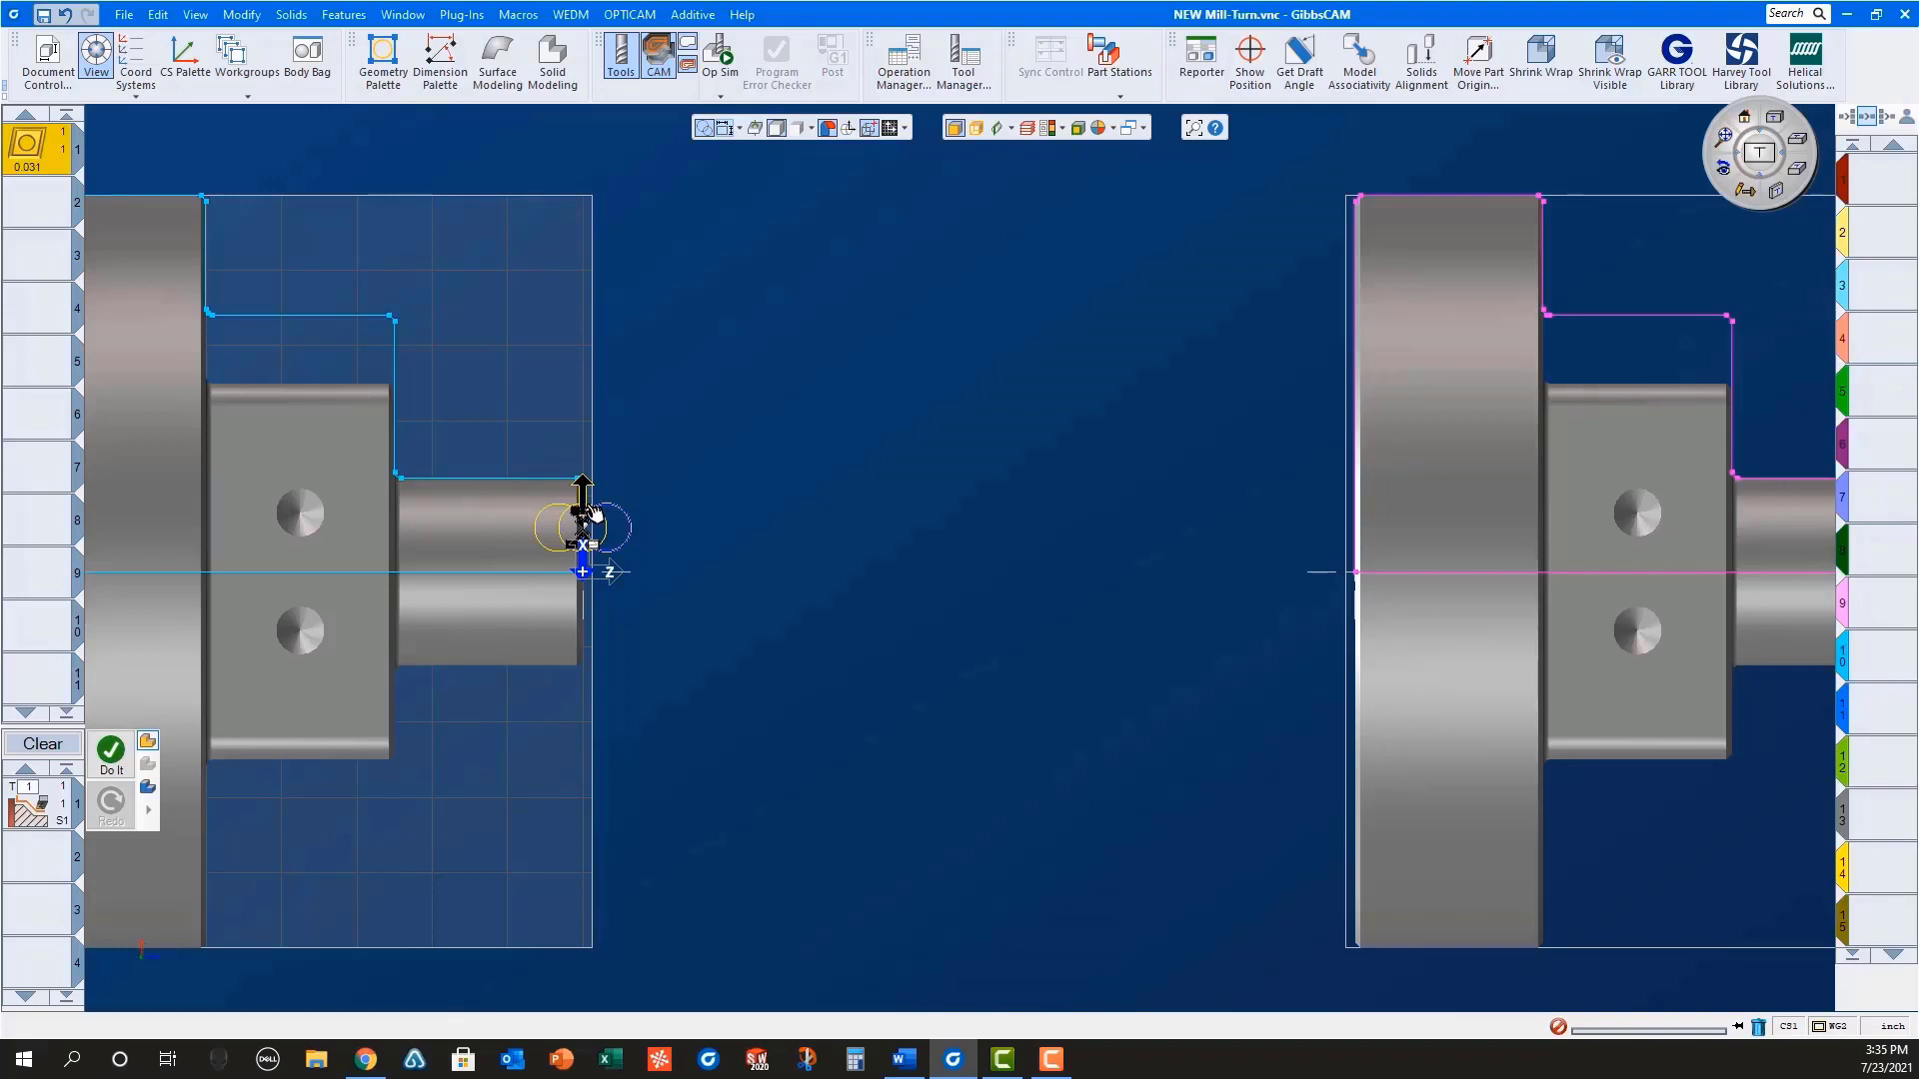
pyautogui.moveTo(585, 495); pyautogui.dragTo(588, 152)
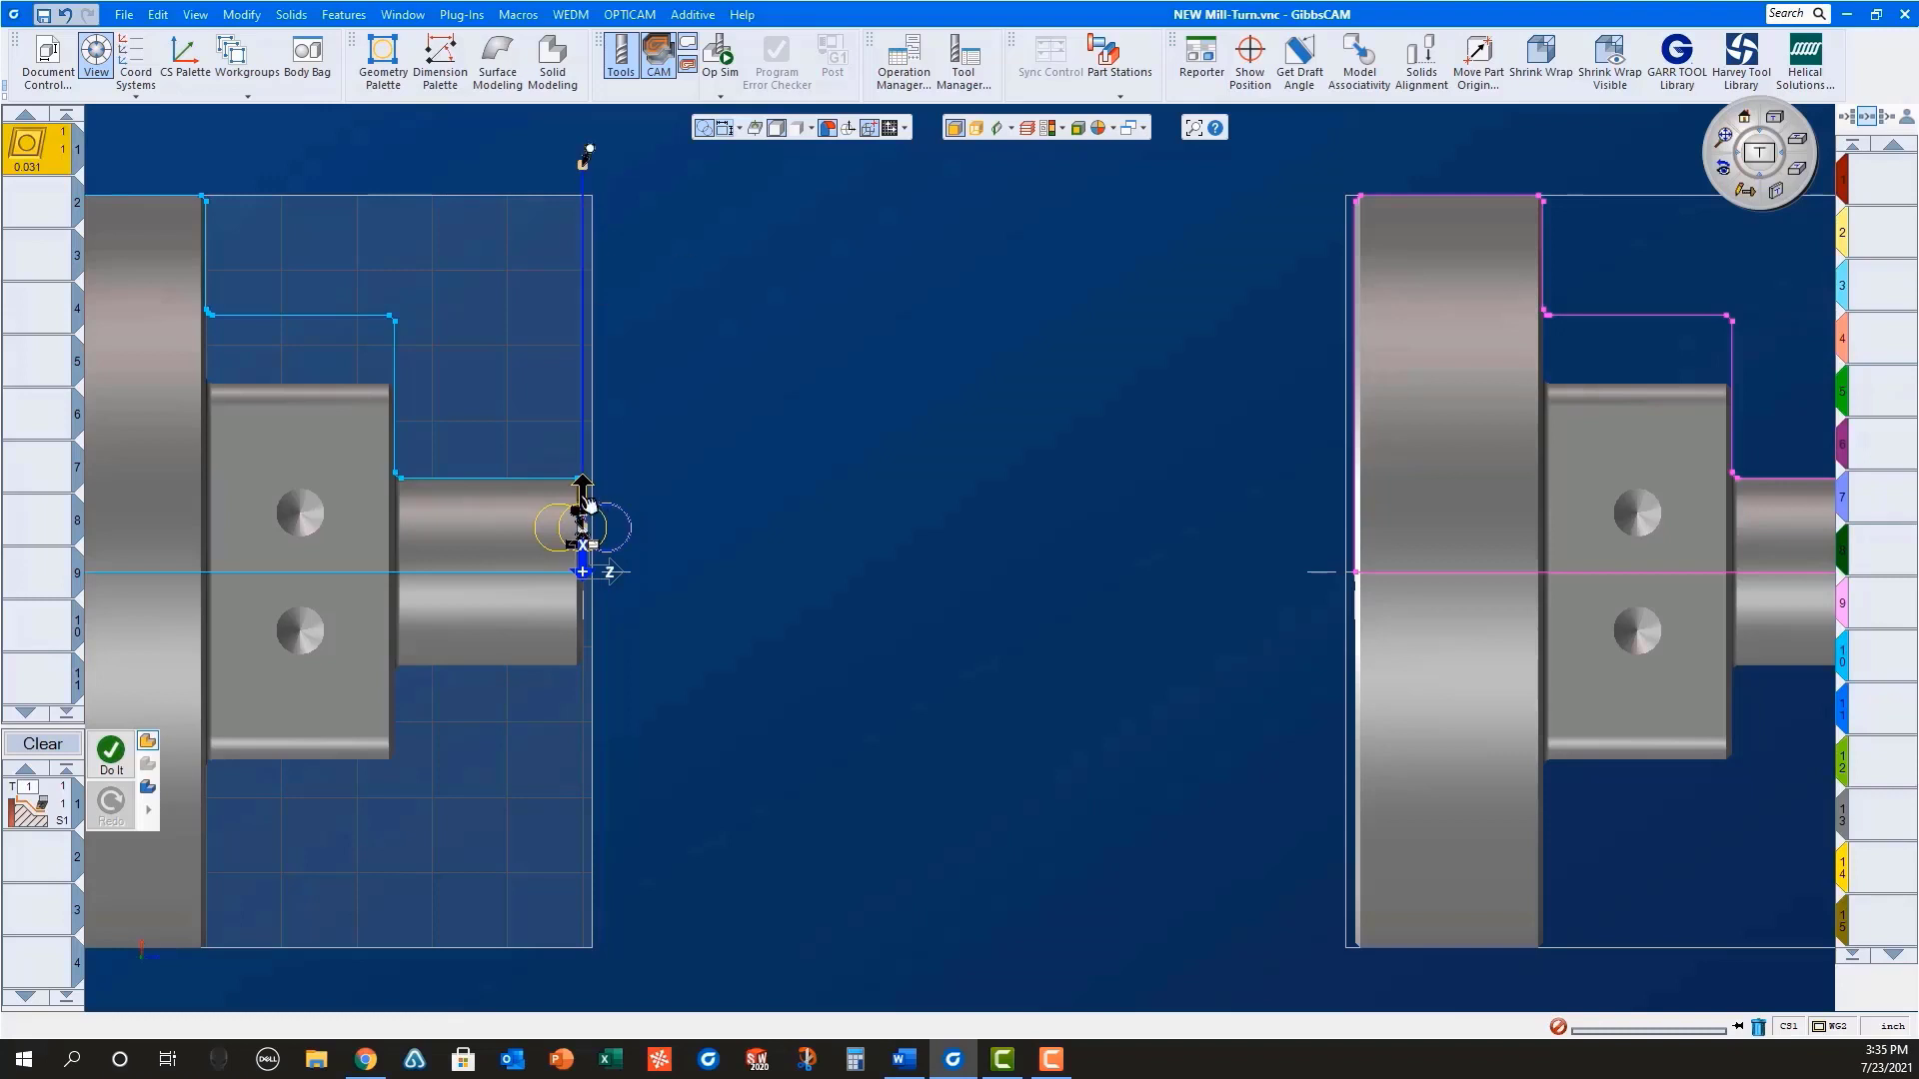
pyautogui.click(128, 759)
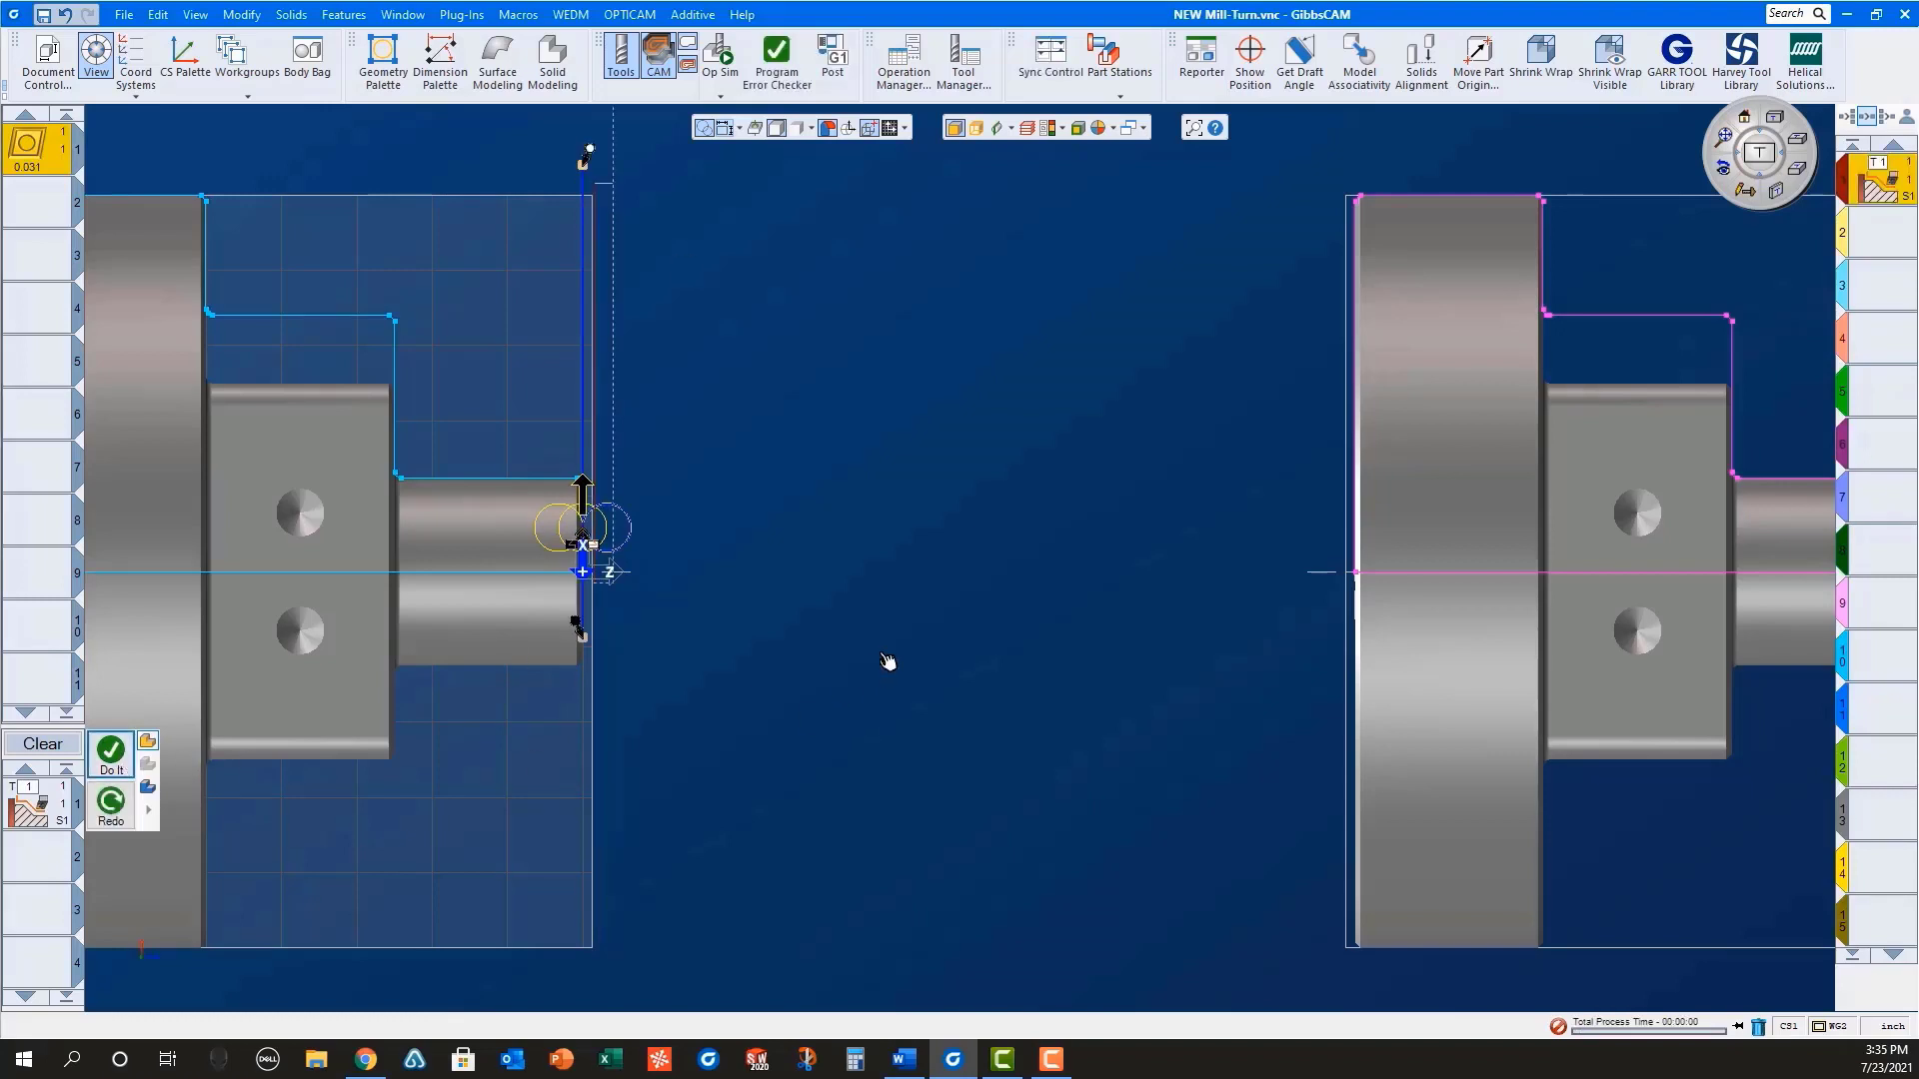
pyautogui.scroll(-2, 887, 664)
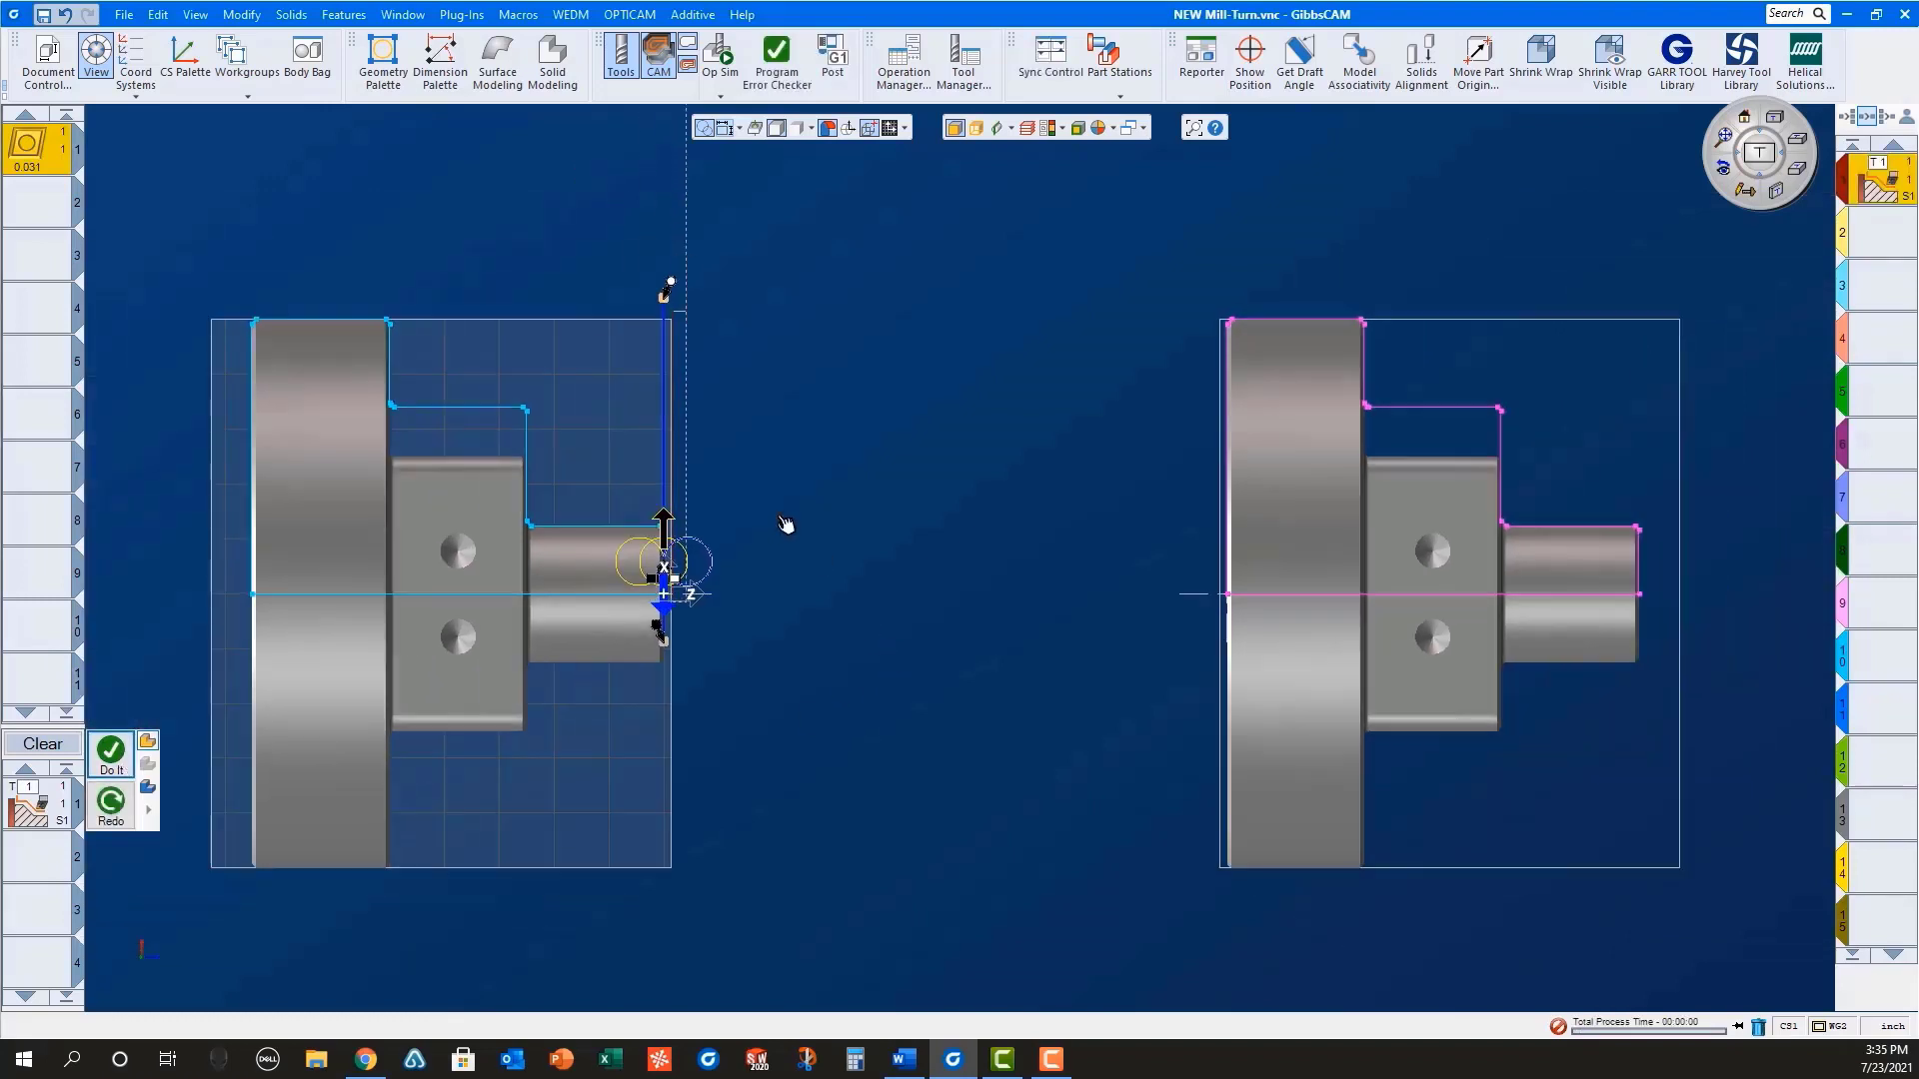
# Step: Clear the current process and load the saved process list Turning on Main
pyautogui.click(52, 748)
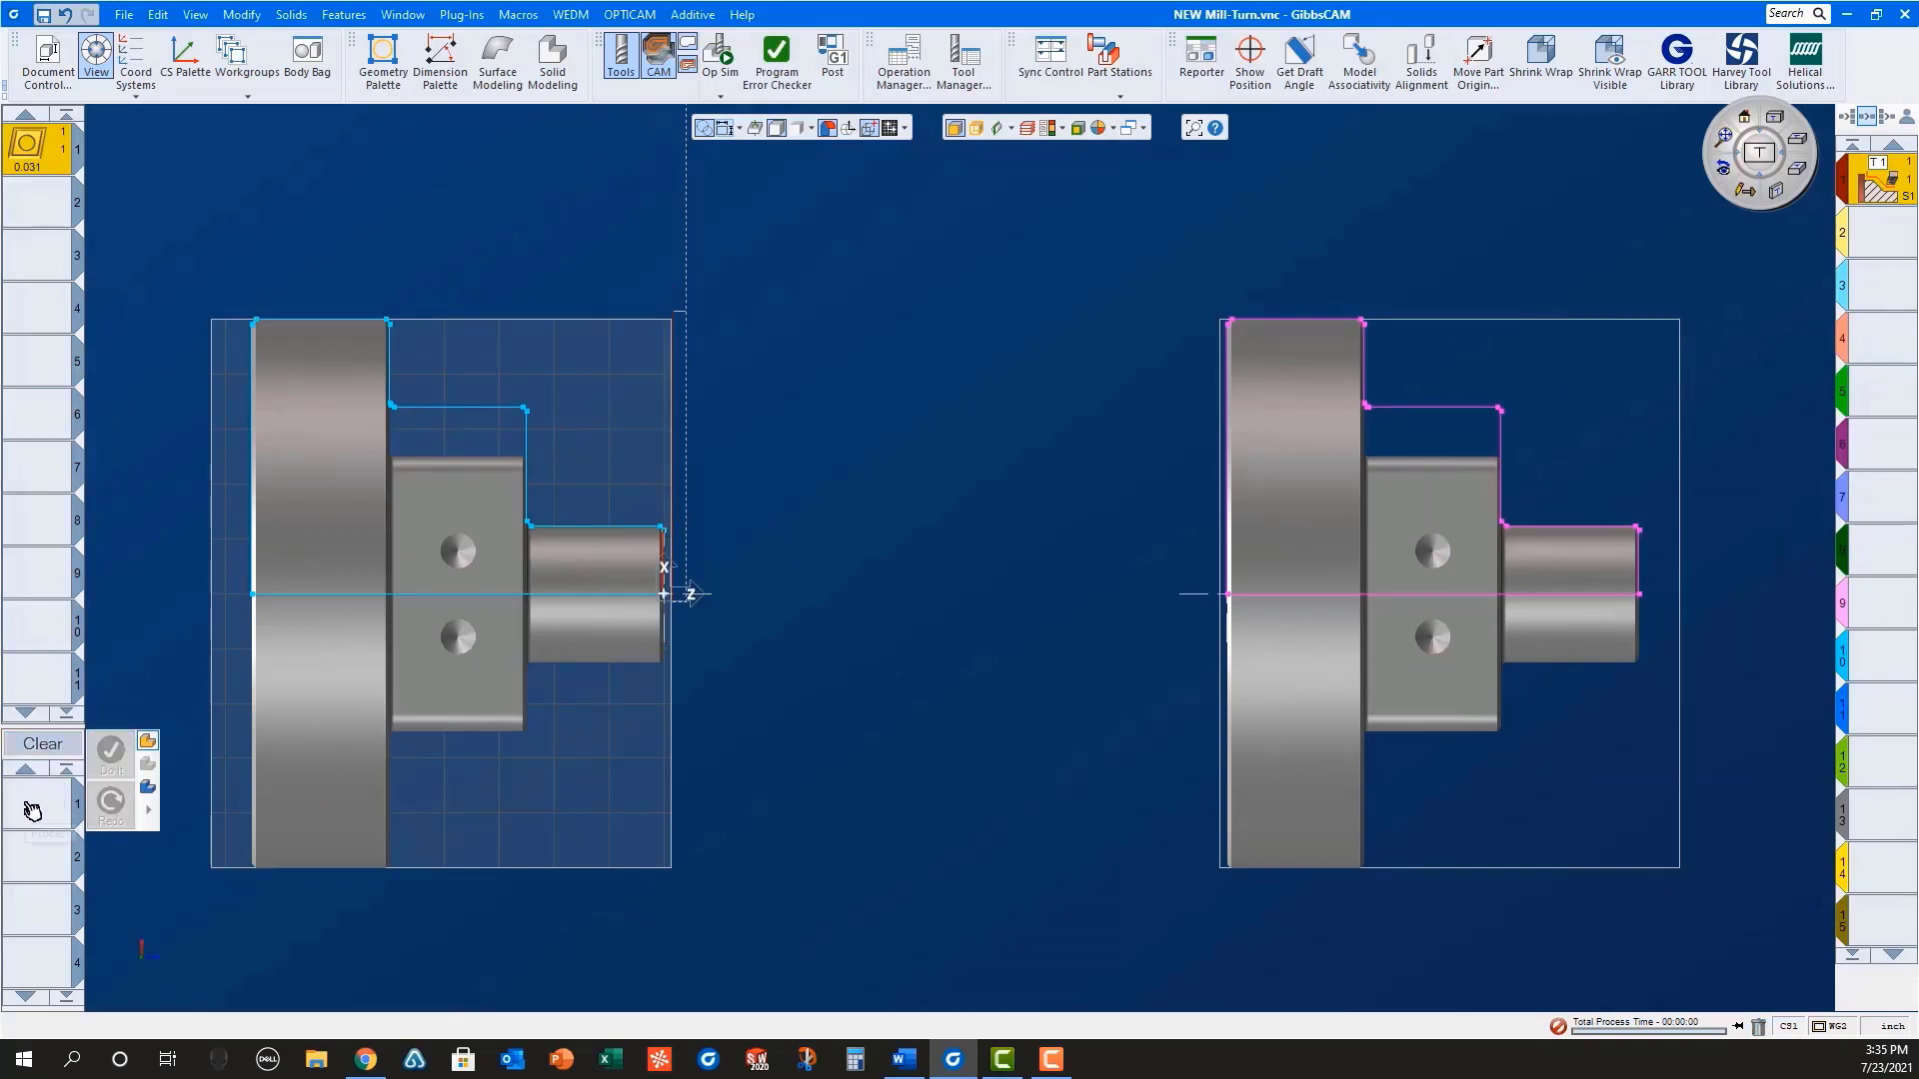
pyautogui.rightClick(31, 811)
pyautogui.moveTo(137, 919)
pyautogui.click(238, 1022)
pyautogui.scroll(5, 655, 504)
# Step: Create the turning operation on the main spindle part's profile, cutting from the front chamfer to an end feature on the flange's outer diameter
pyautogui.click(1026, 604)
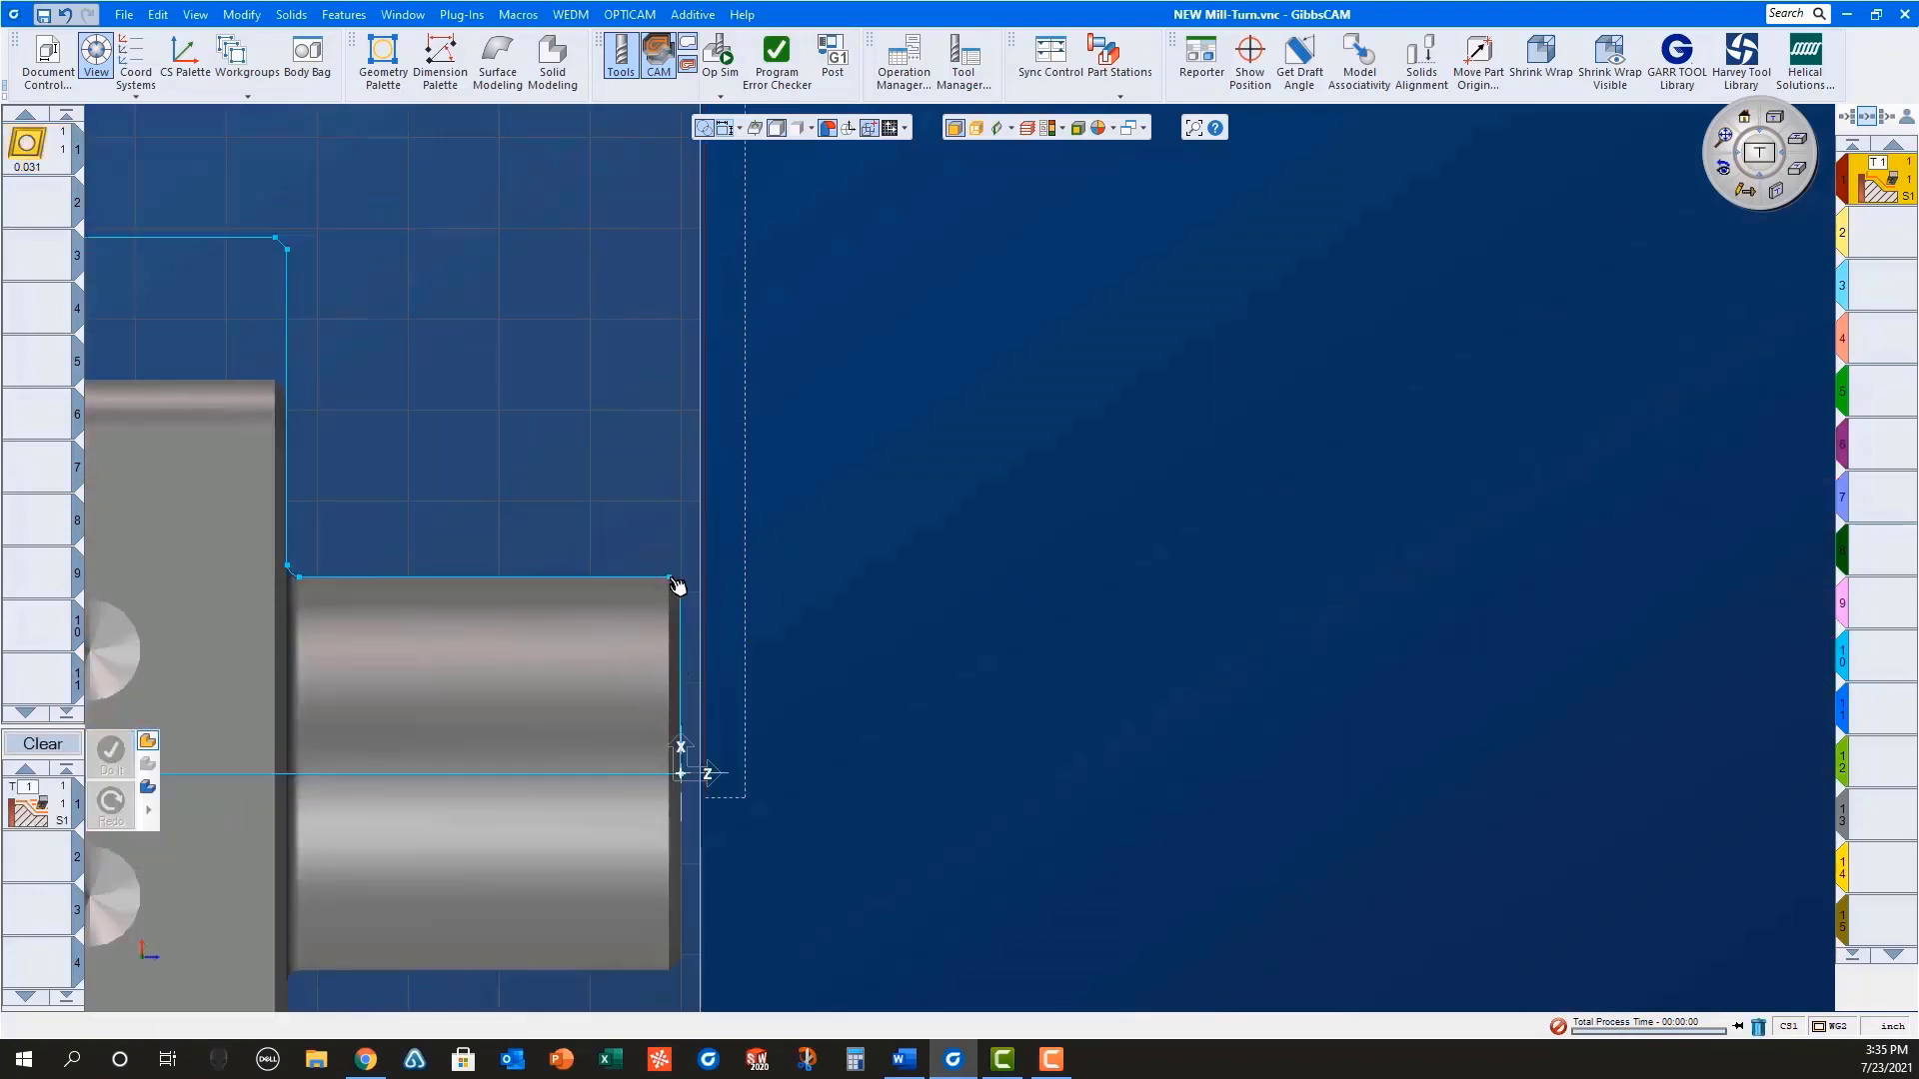
pyautogui.click(680, 587)
pyautogui.rightClick(673, 579)
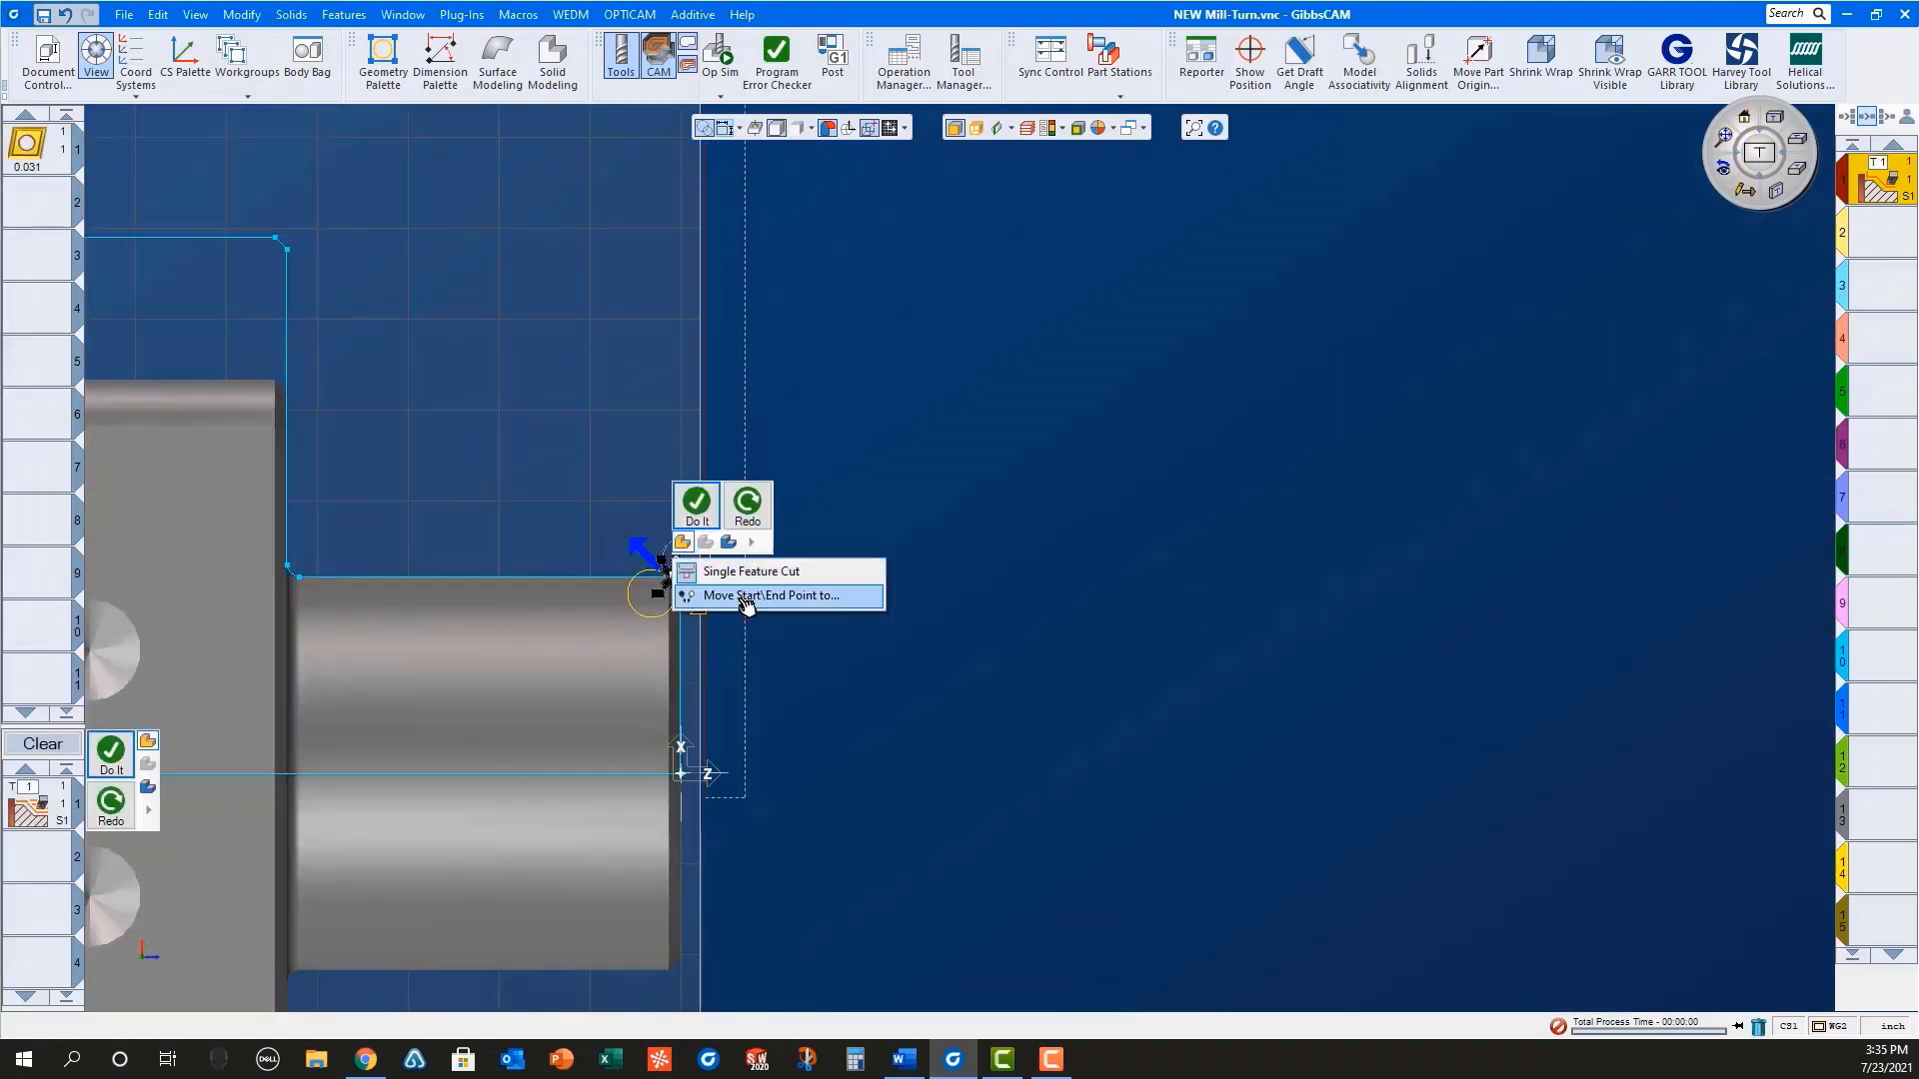
pyautogui.click(750, 597)
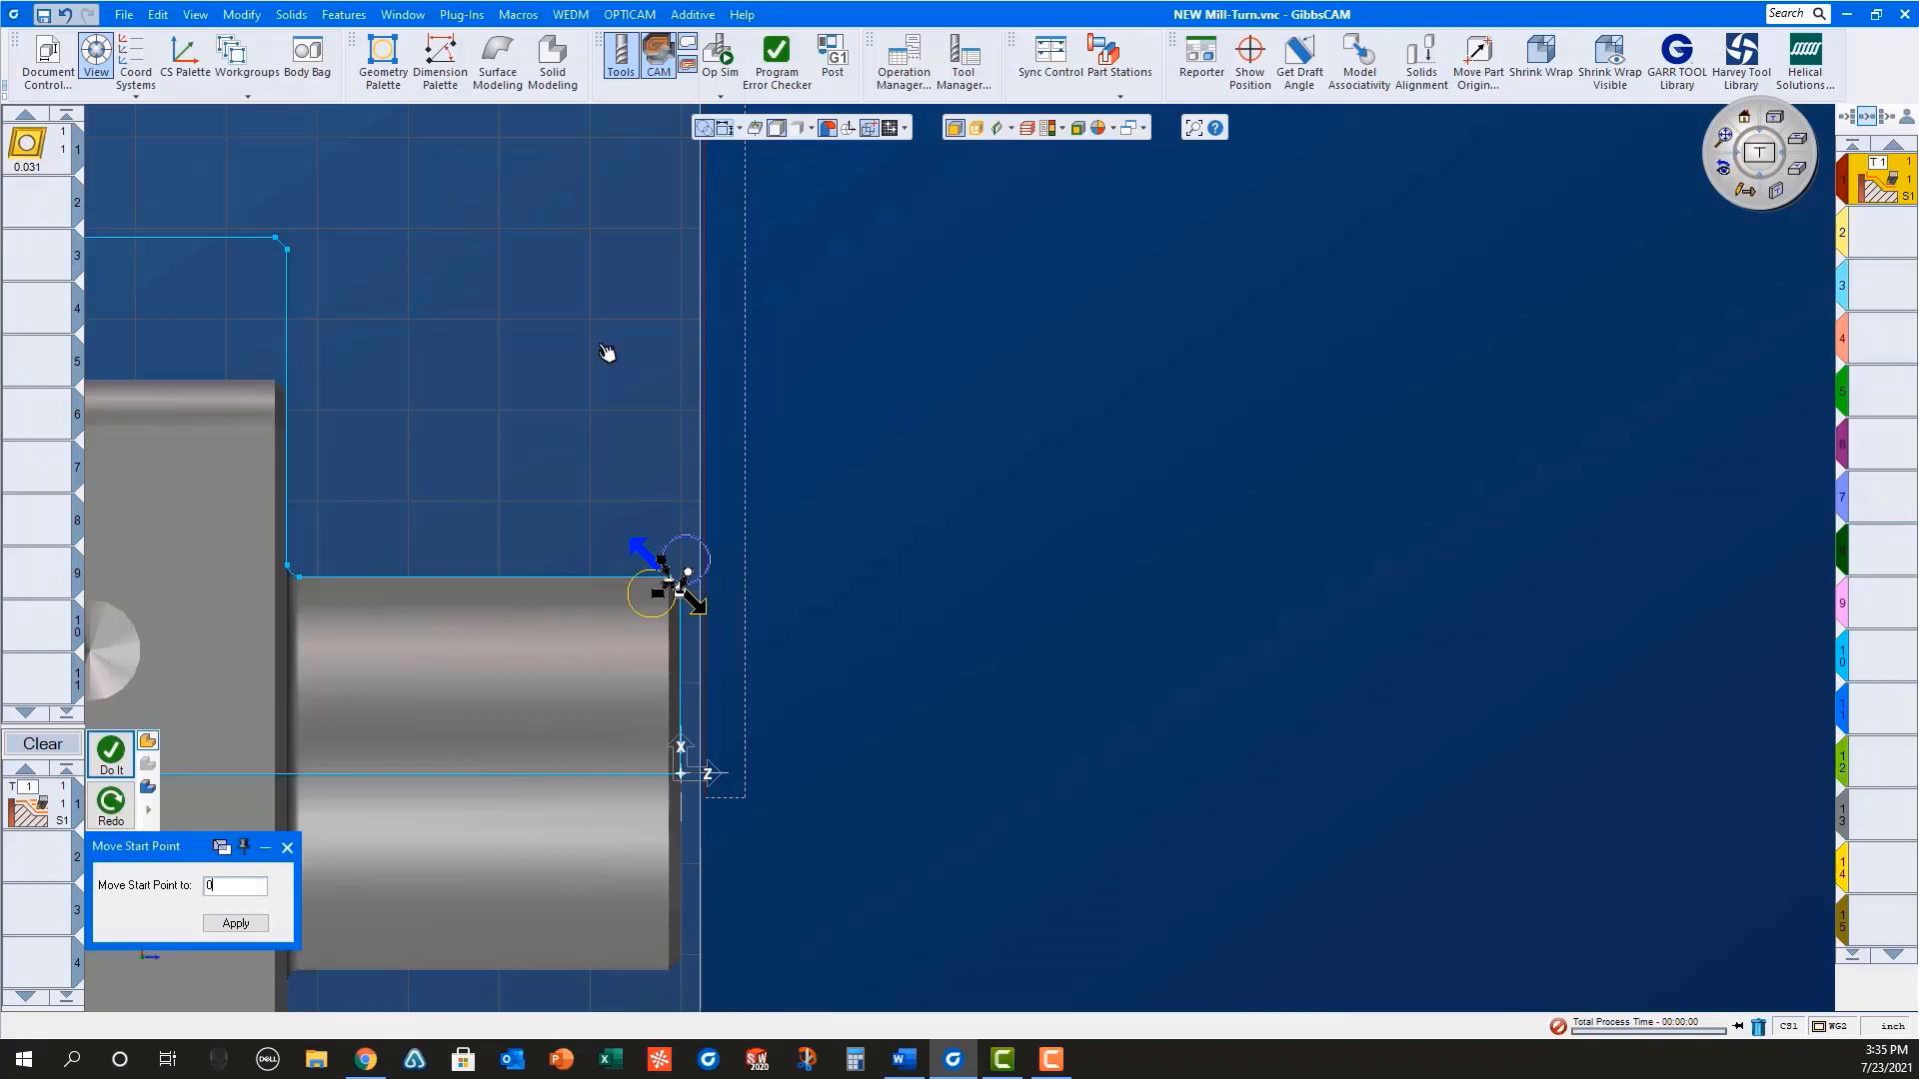
pyautogui.scroll(-5, 520, 322)
pyautogui.rightClick(267, 212)
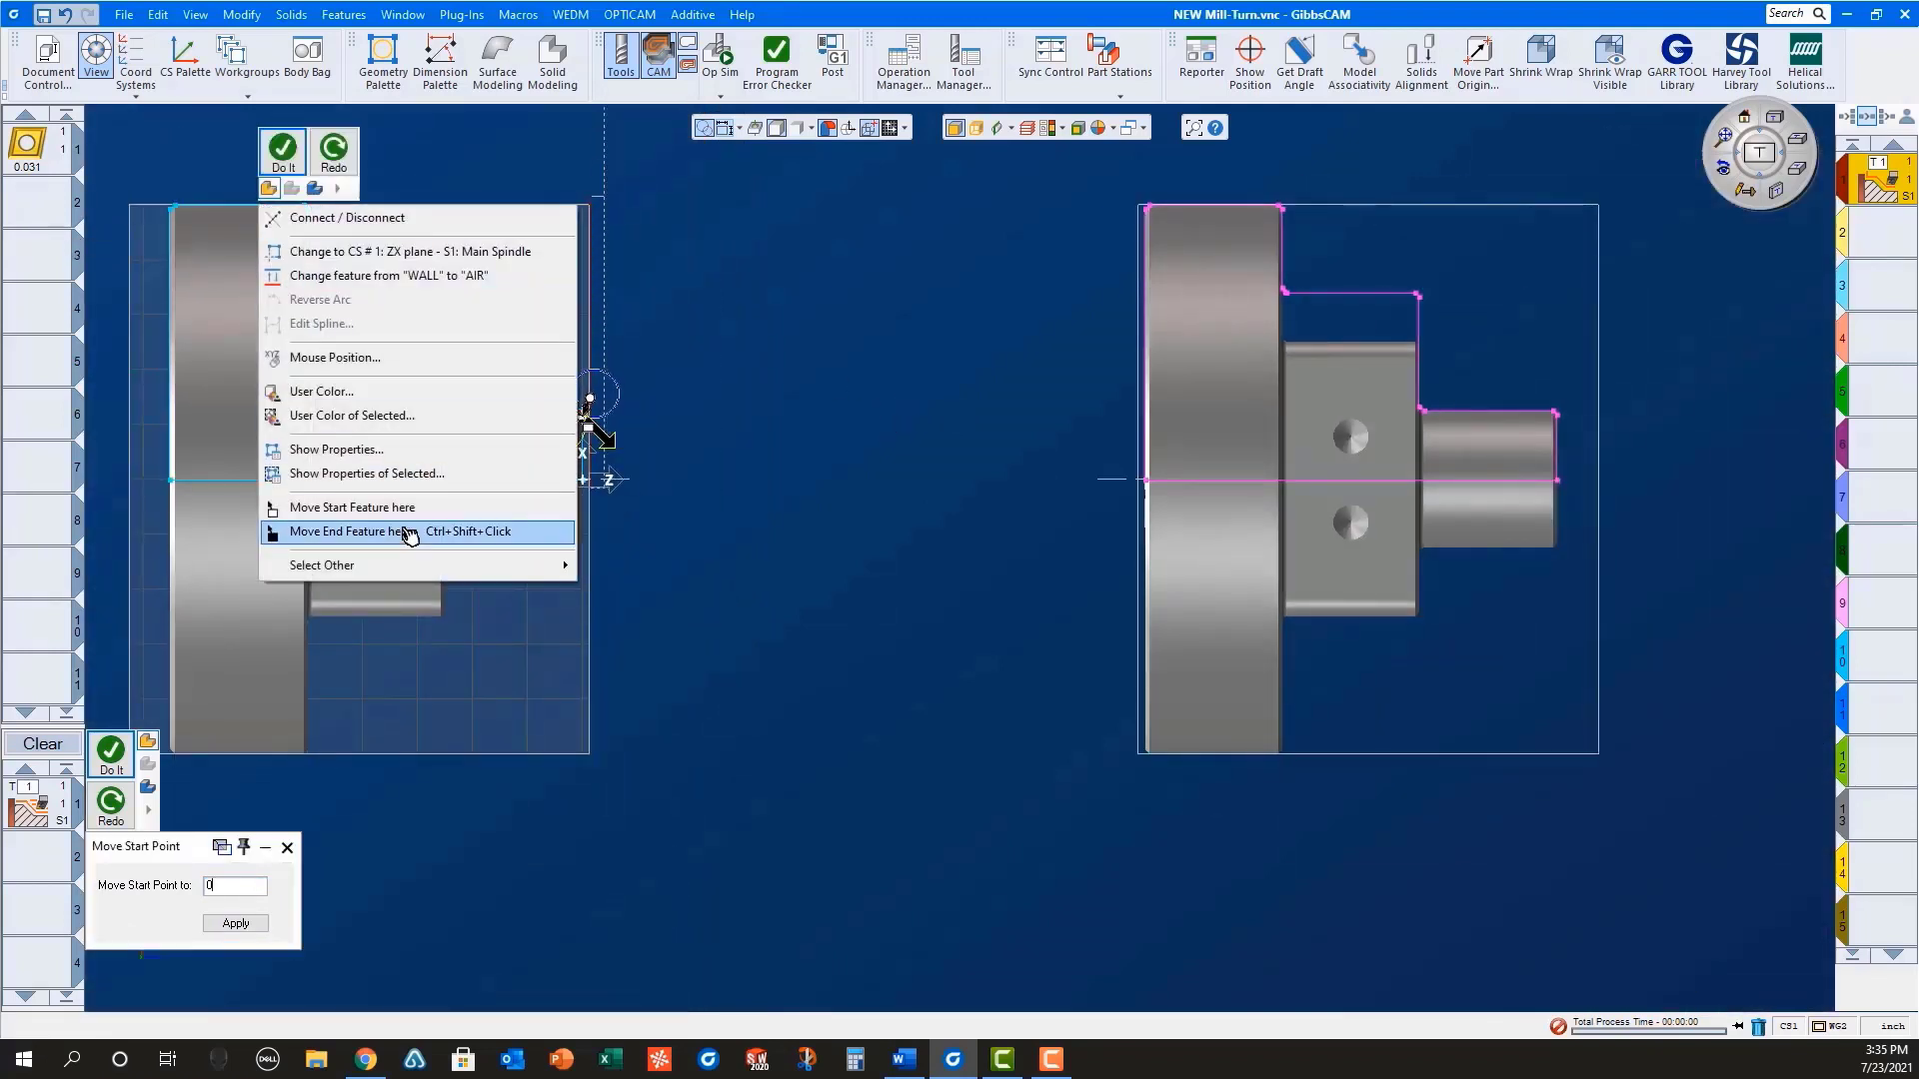
pyautogui.click(386, 527)
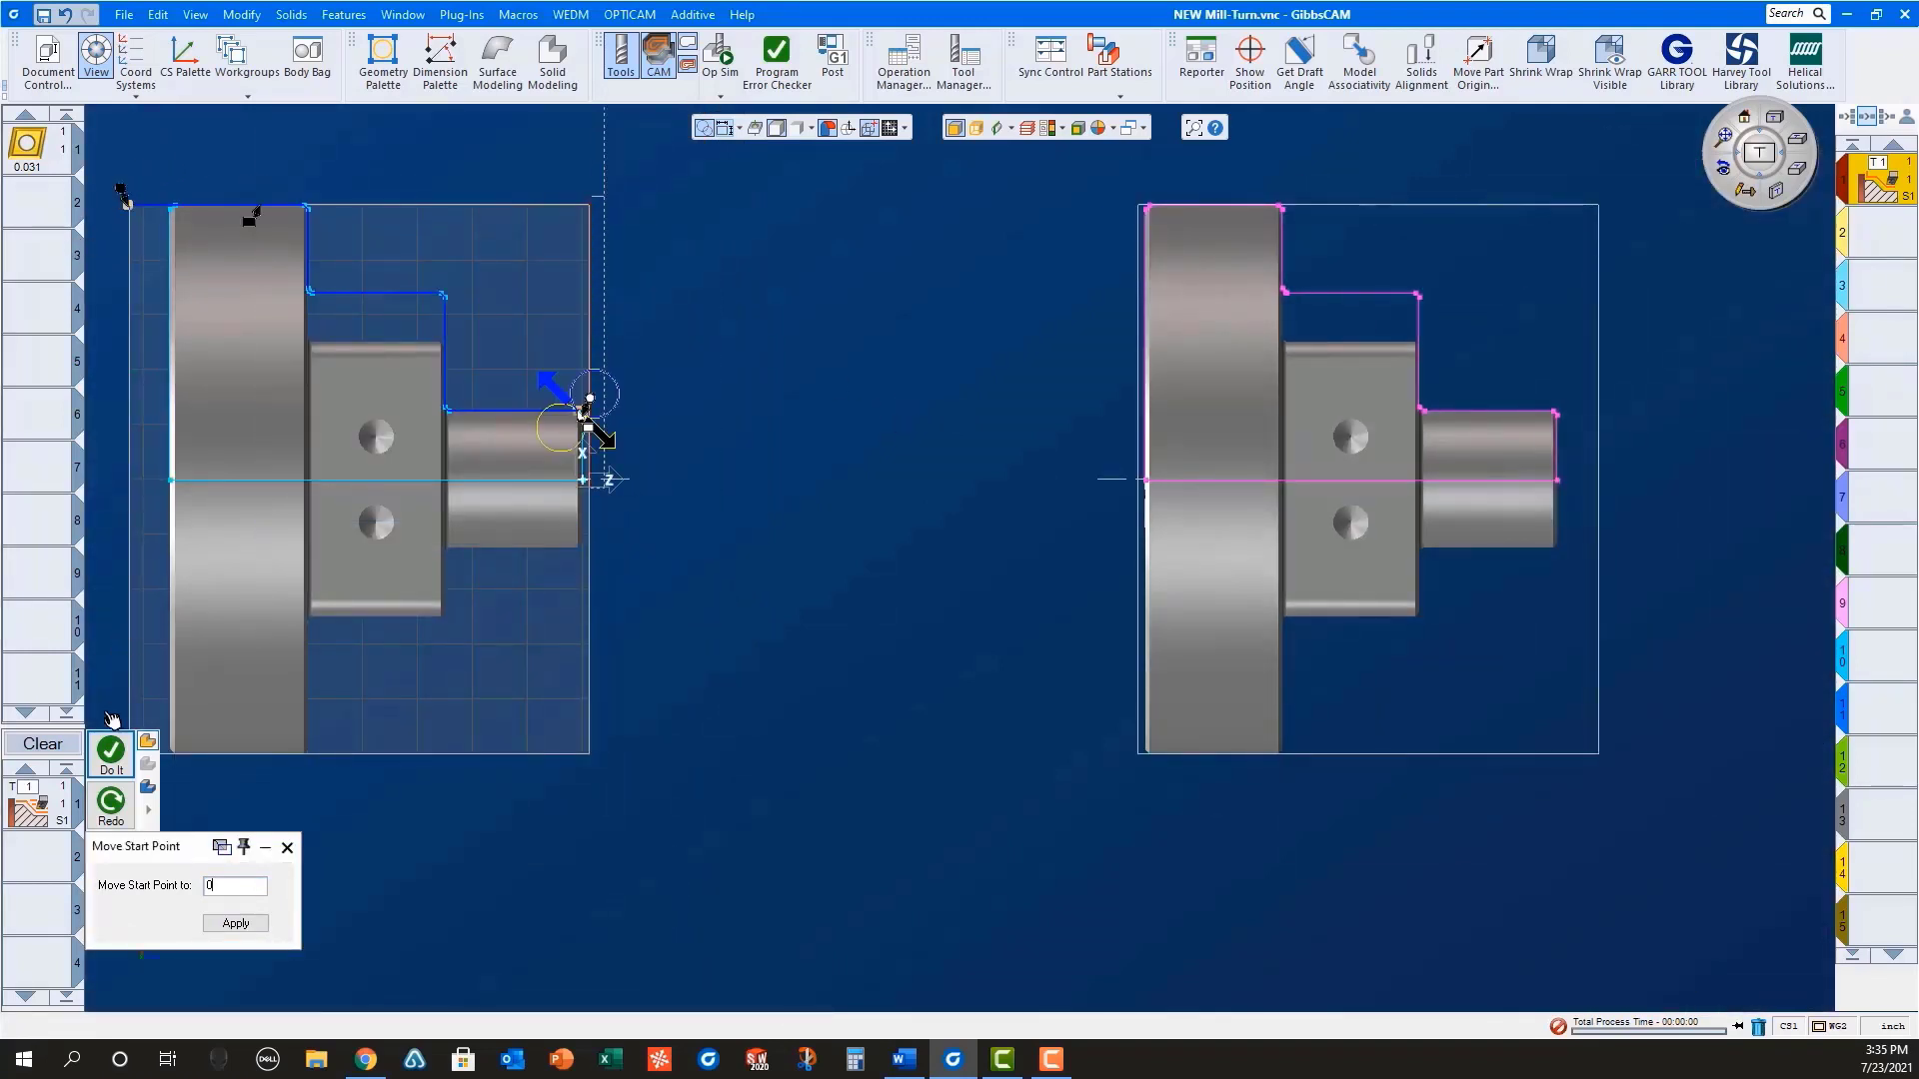
pyautogui.click(108, 757)
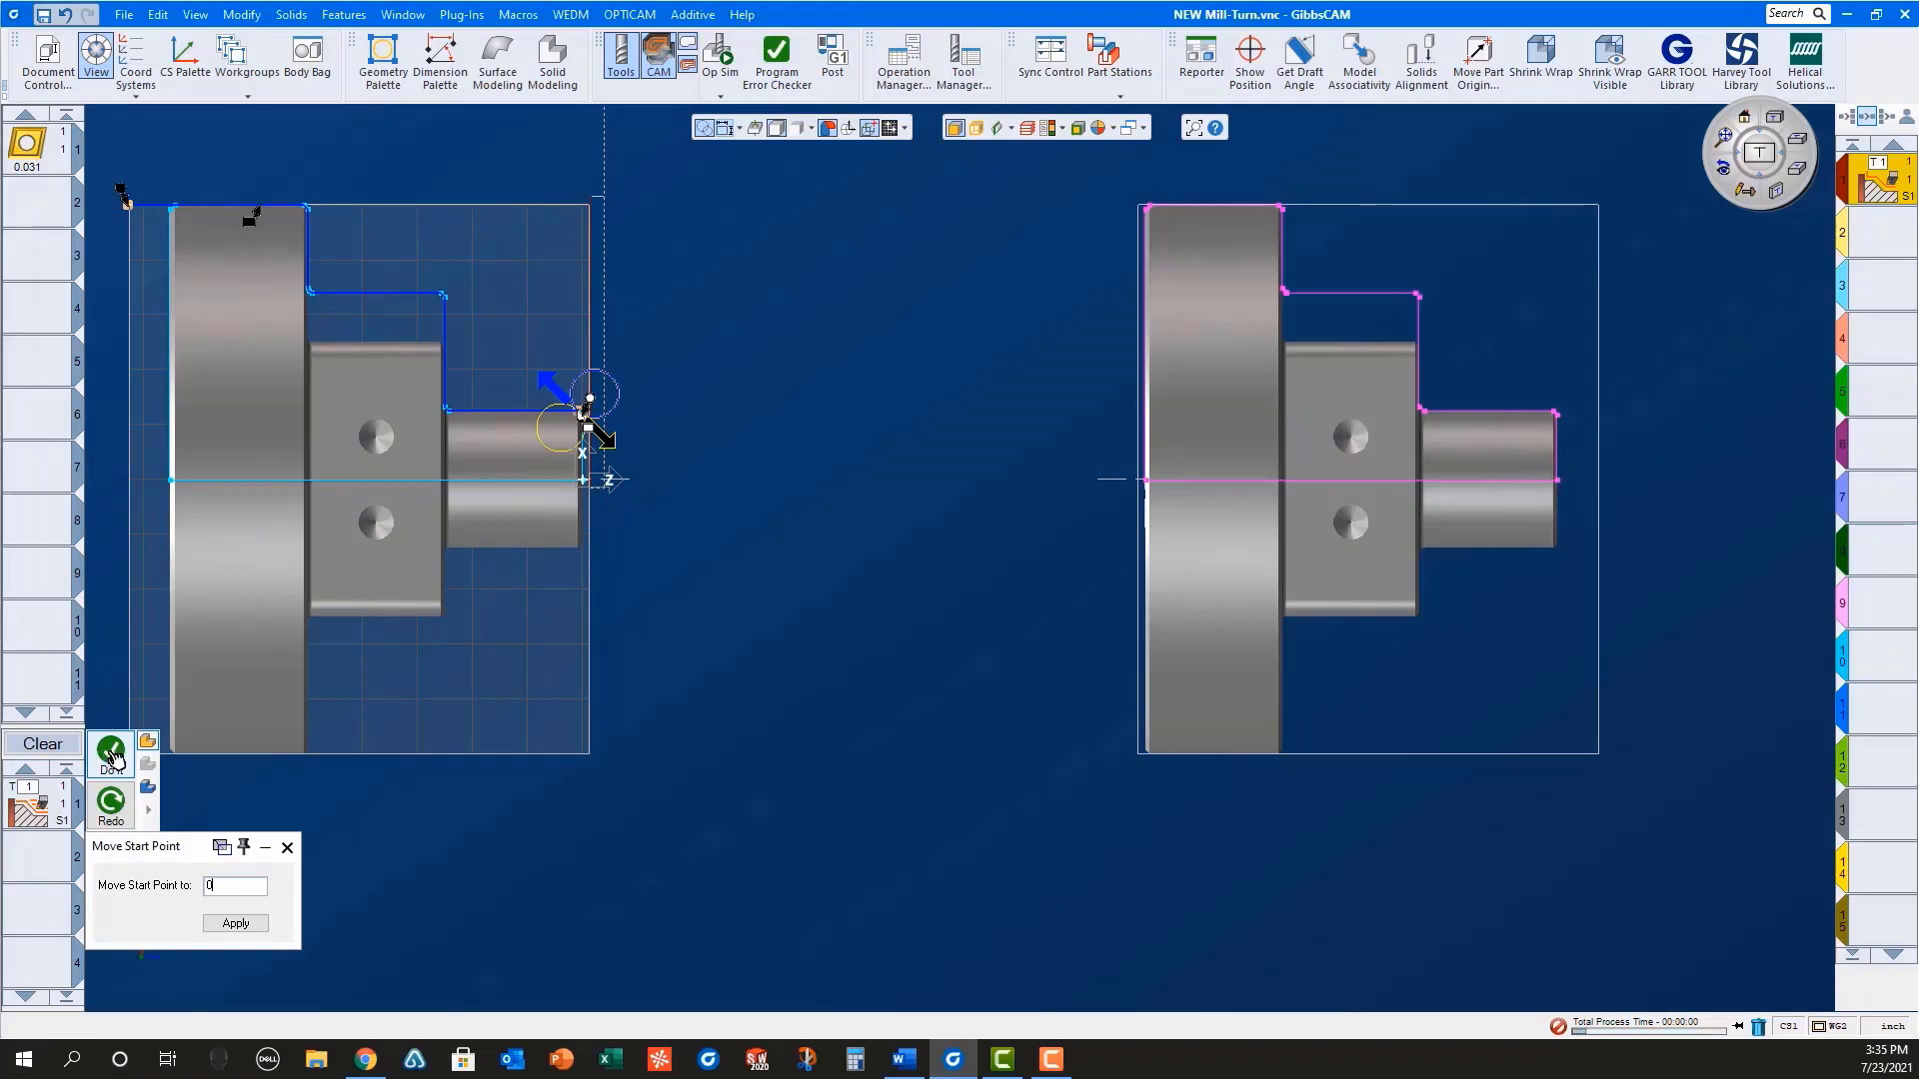
# Step: Clear the turning process and load the saved process list Pick Off Processes
pyautogui.click(40, 747)
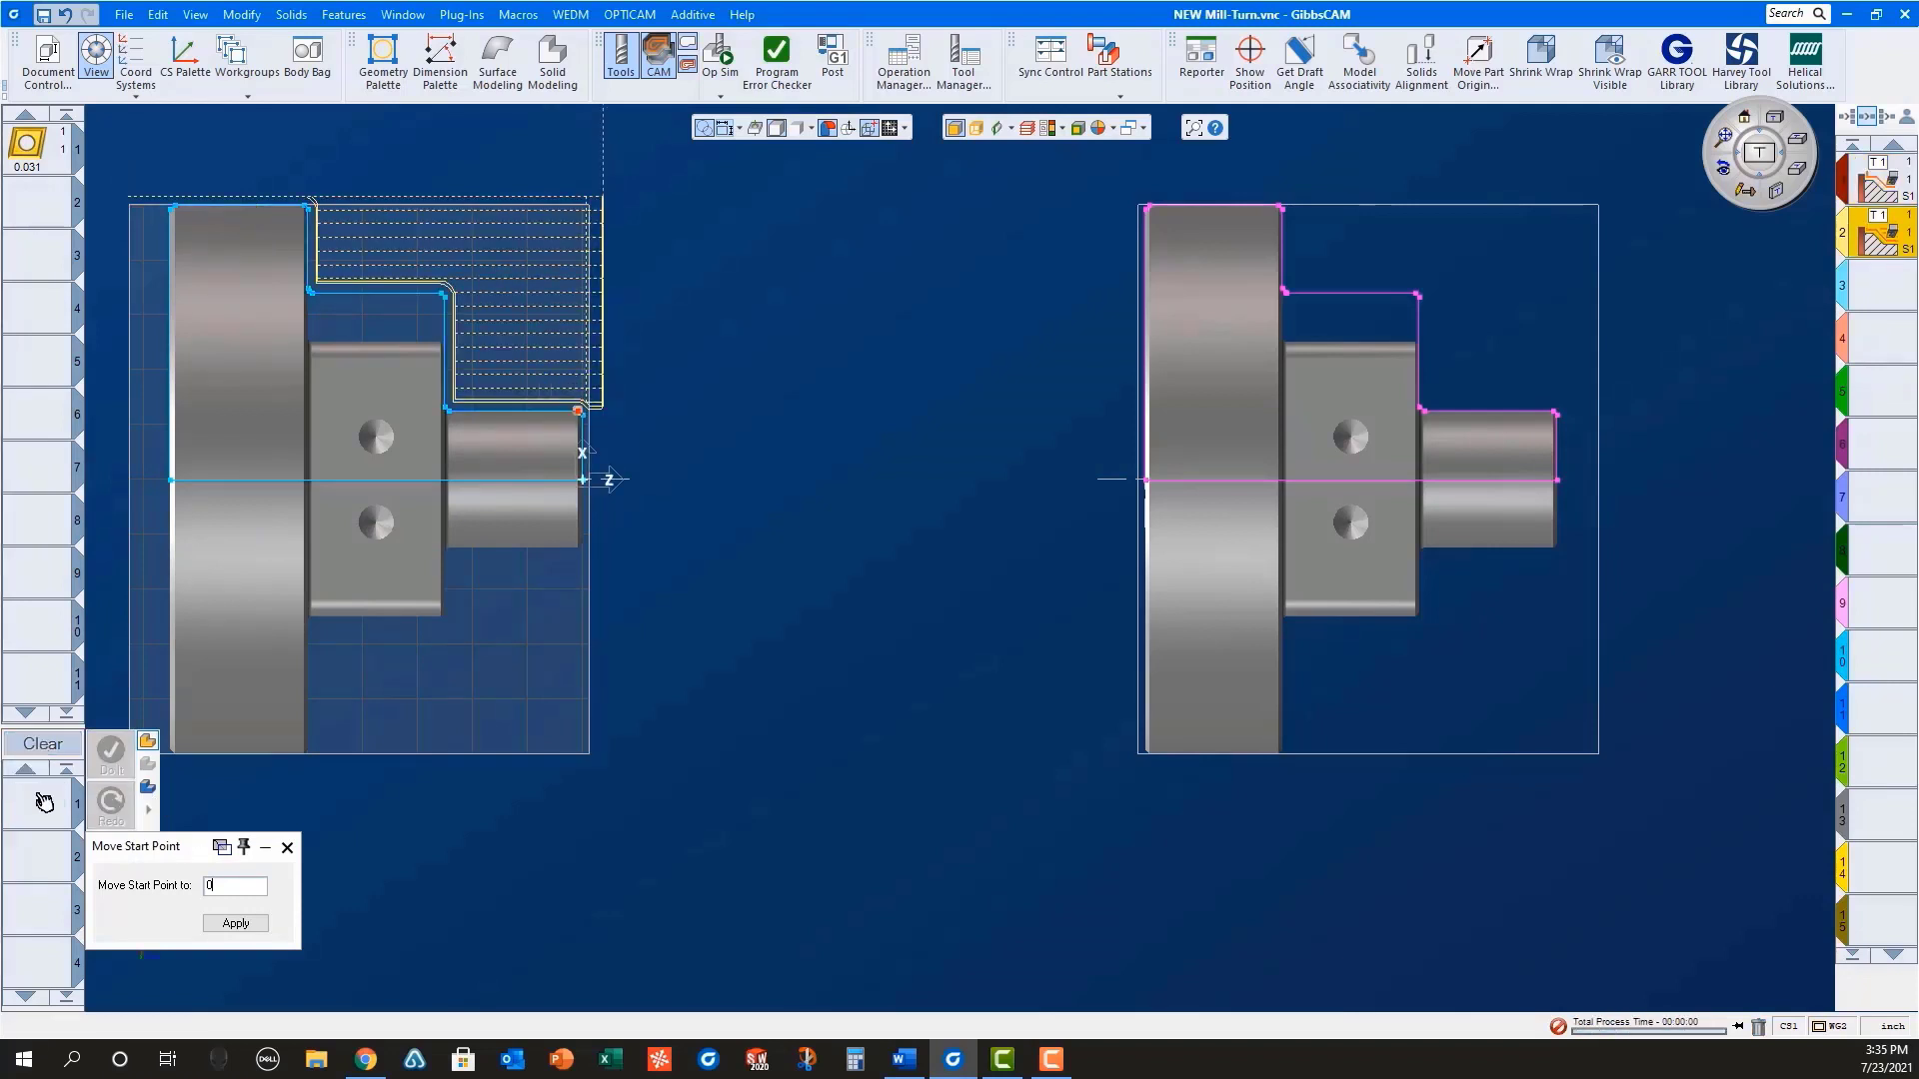
pyautogui.rightClick(40, 800)
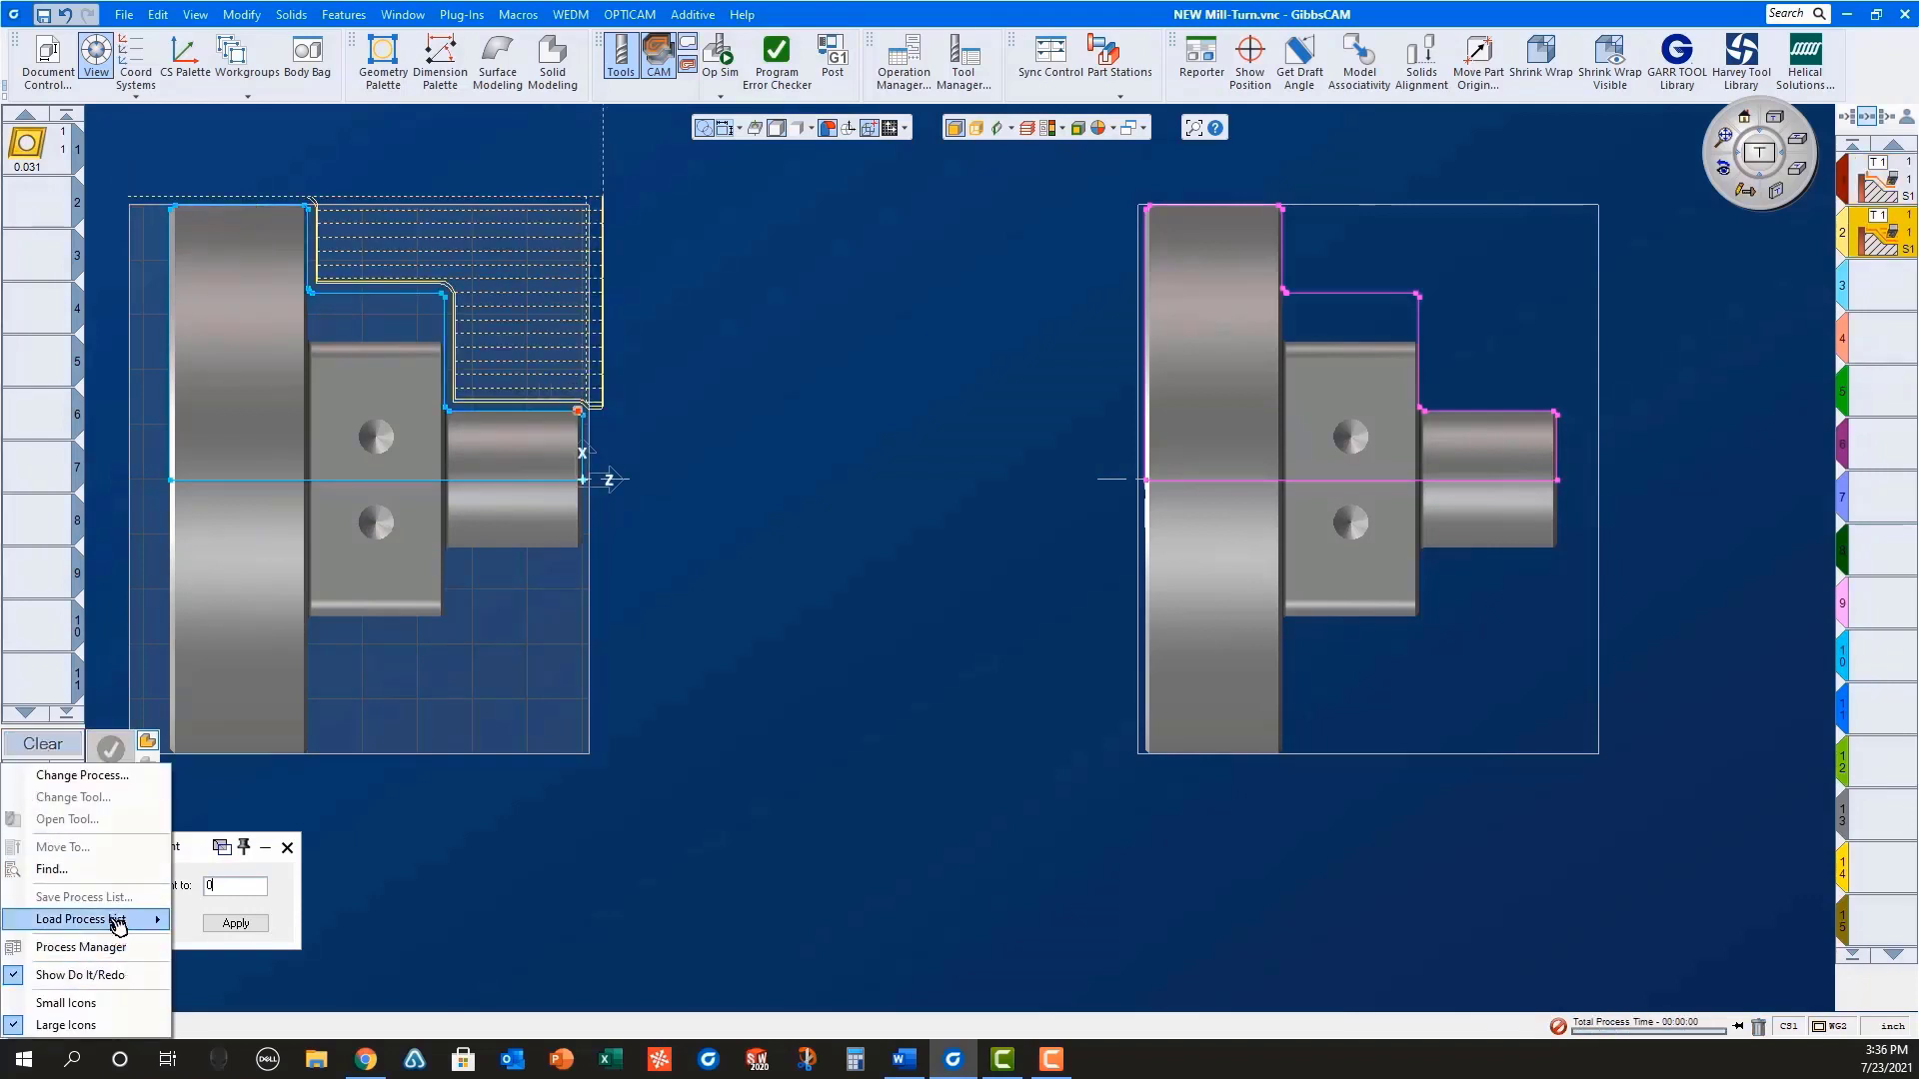
pyautogui.moveTo(130, 918)
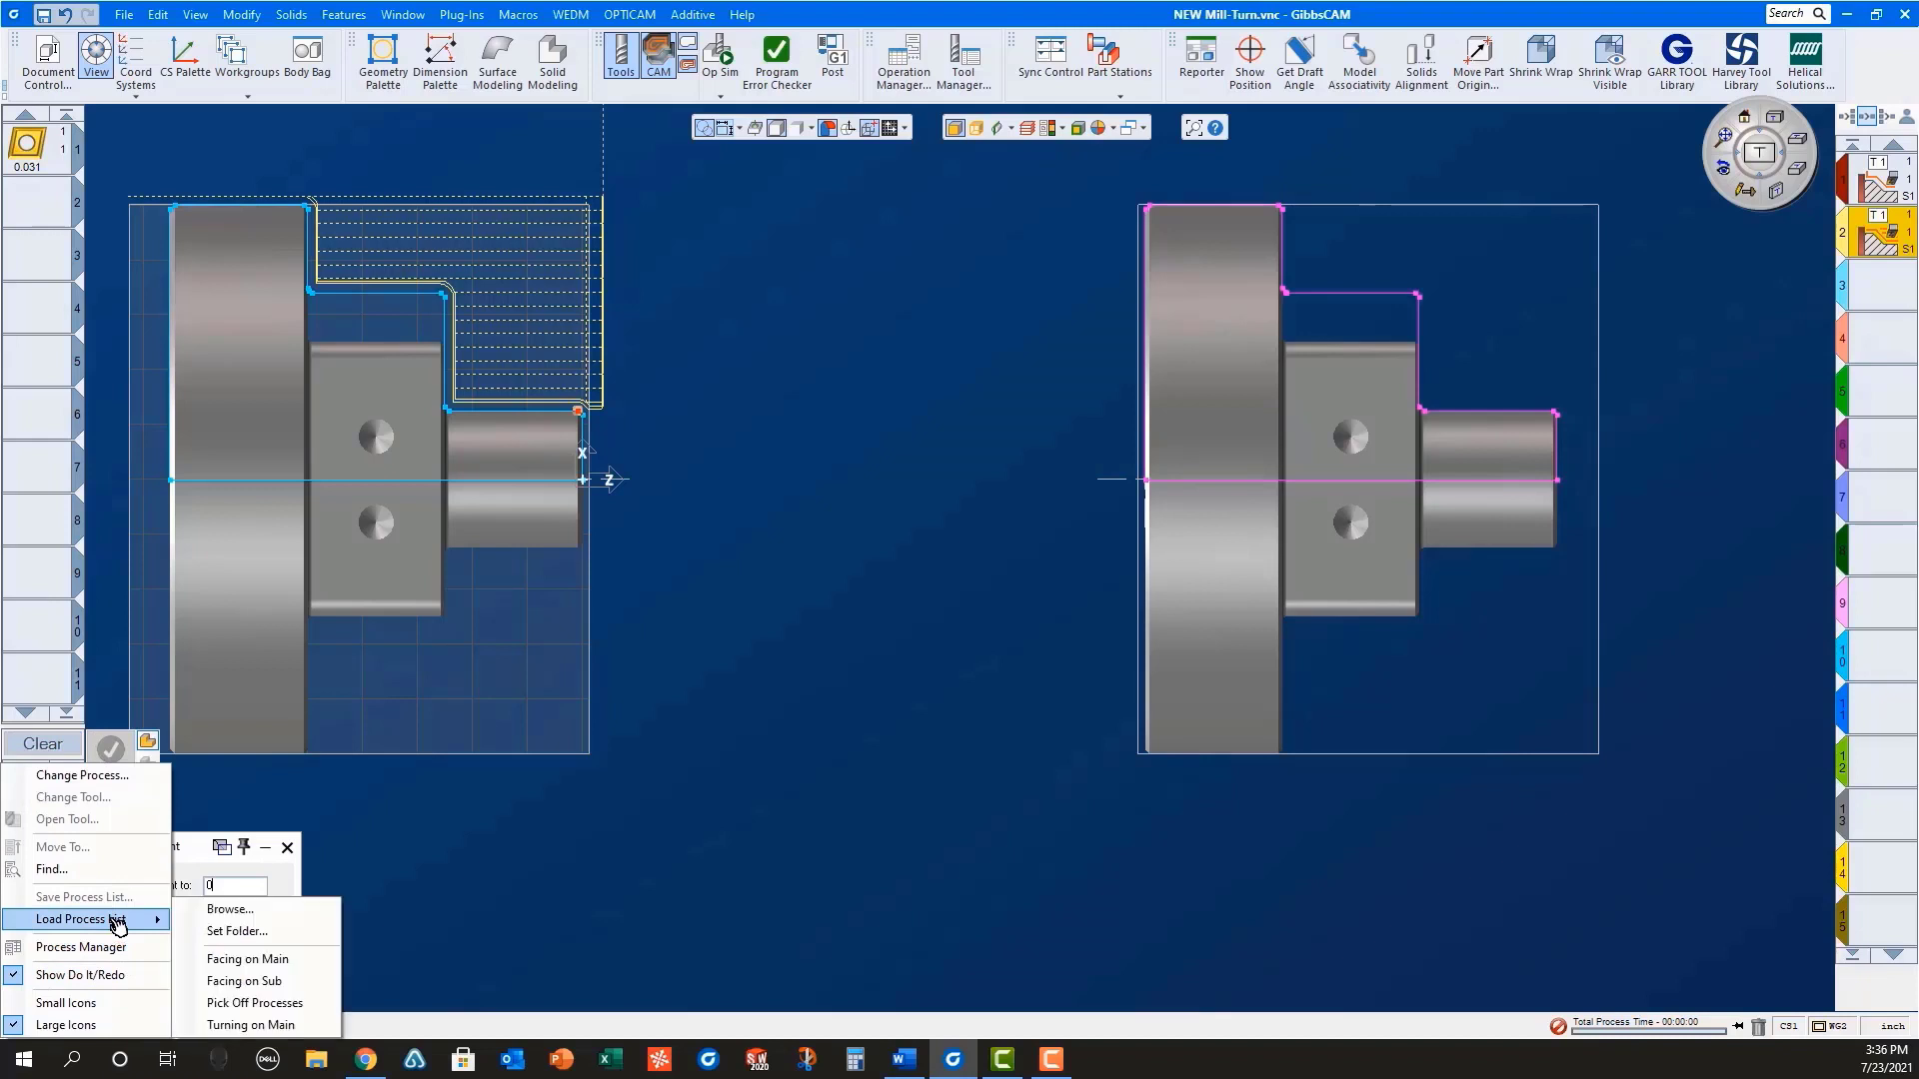
pyautogui.click(261, 1000)
# Step: Review the settings of the four pick-off processes: Sub Spindle In, Part Shift, cut-off Contour and Sub Spindle Return
pyautogui.doubleClick(40, 817)
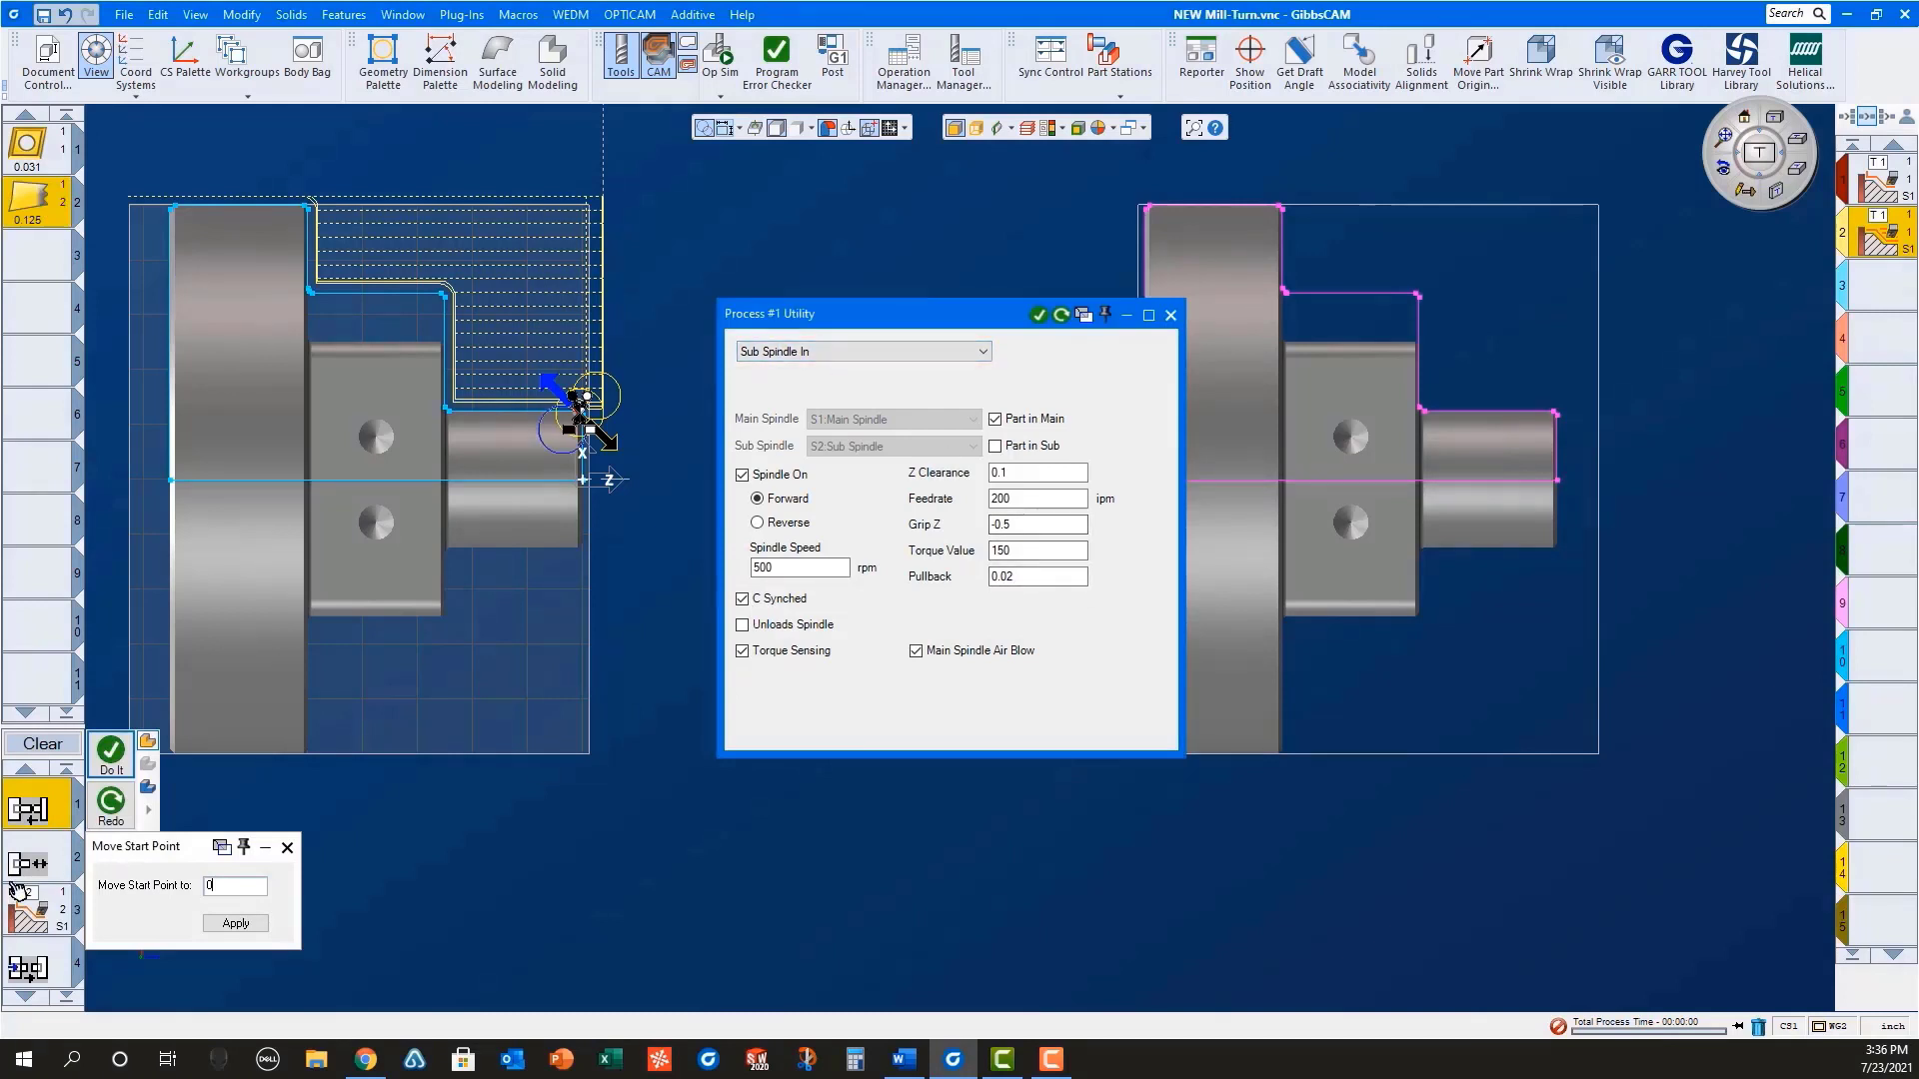
pyautogui.doubleClick(44, 866)
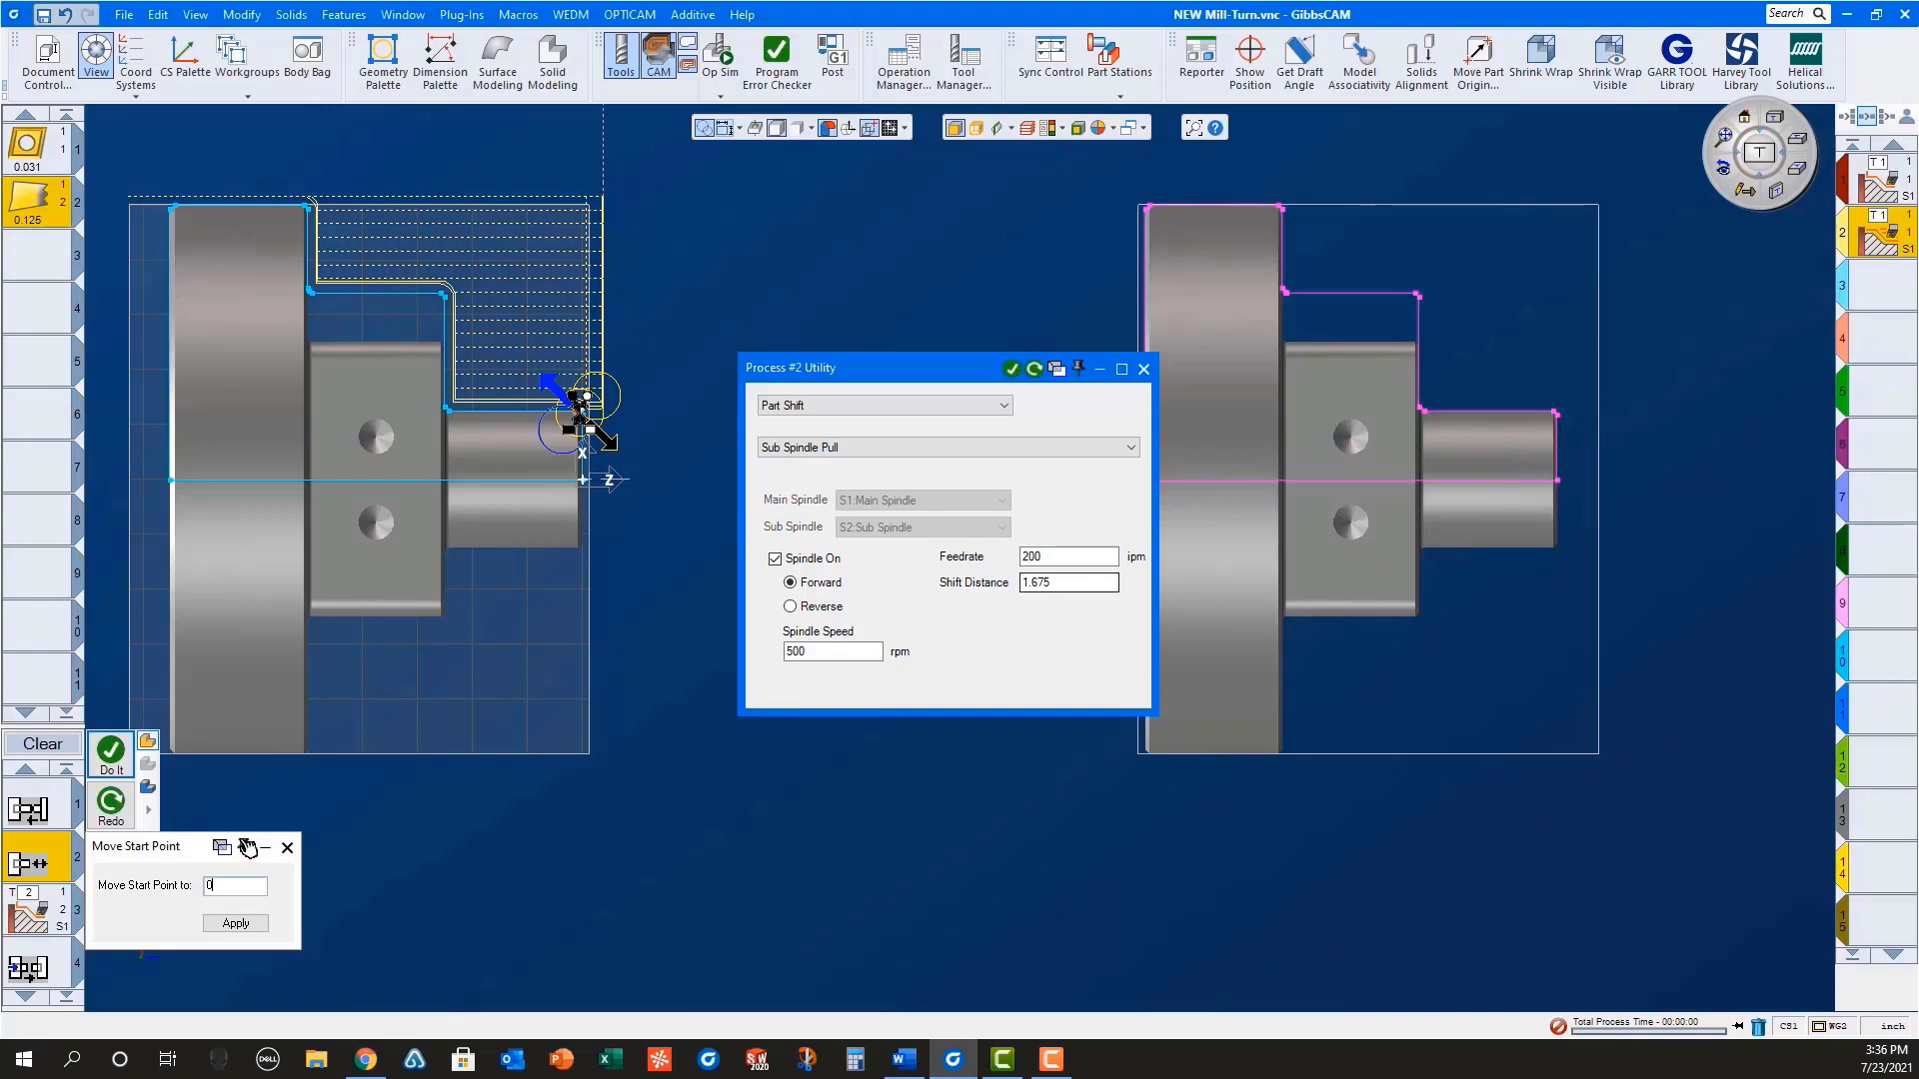
pyautogui.doubleClick(37, 927)
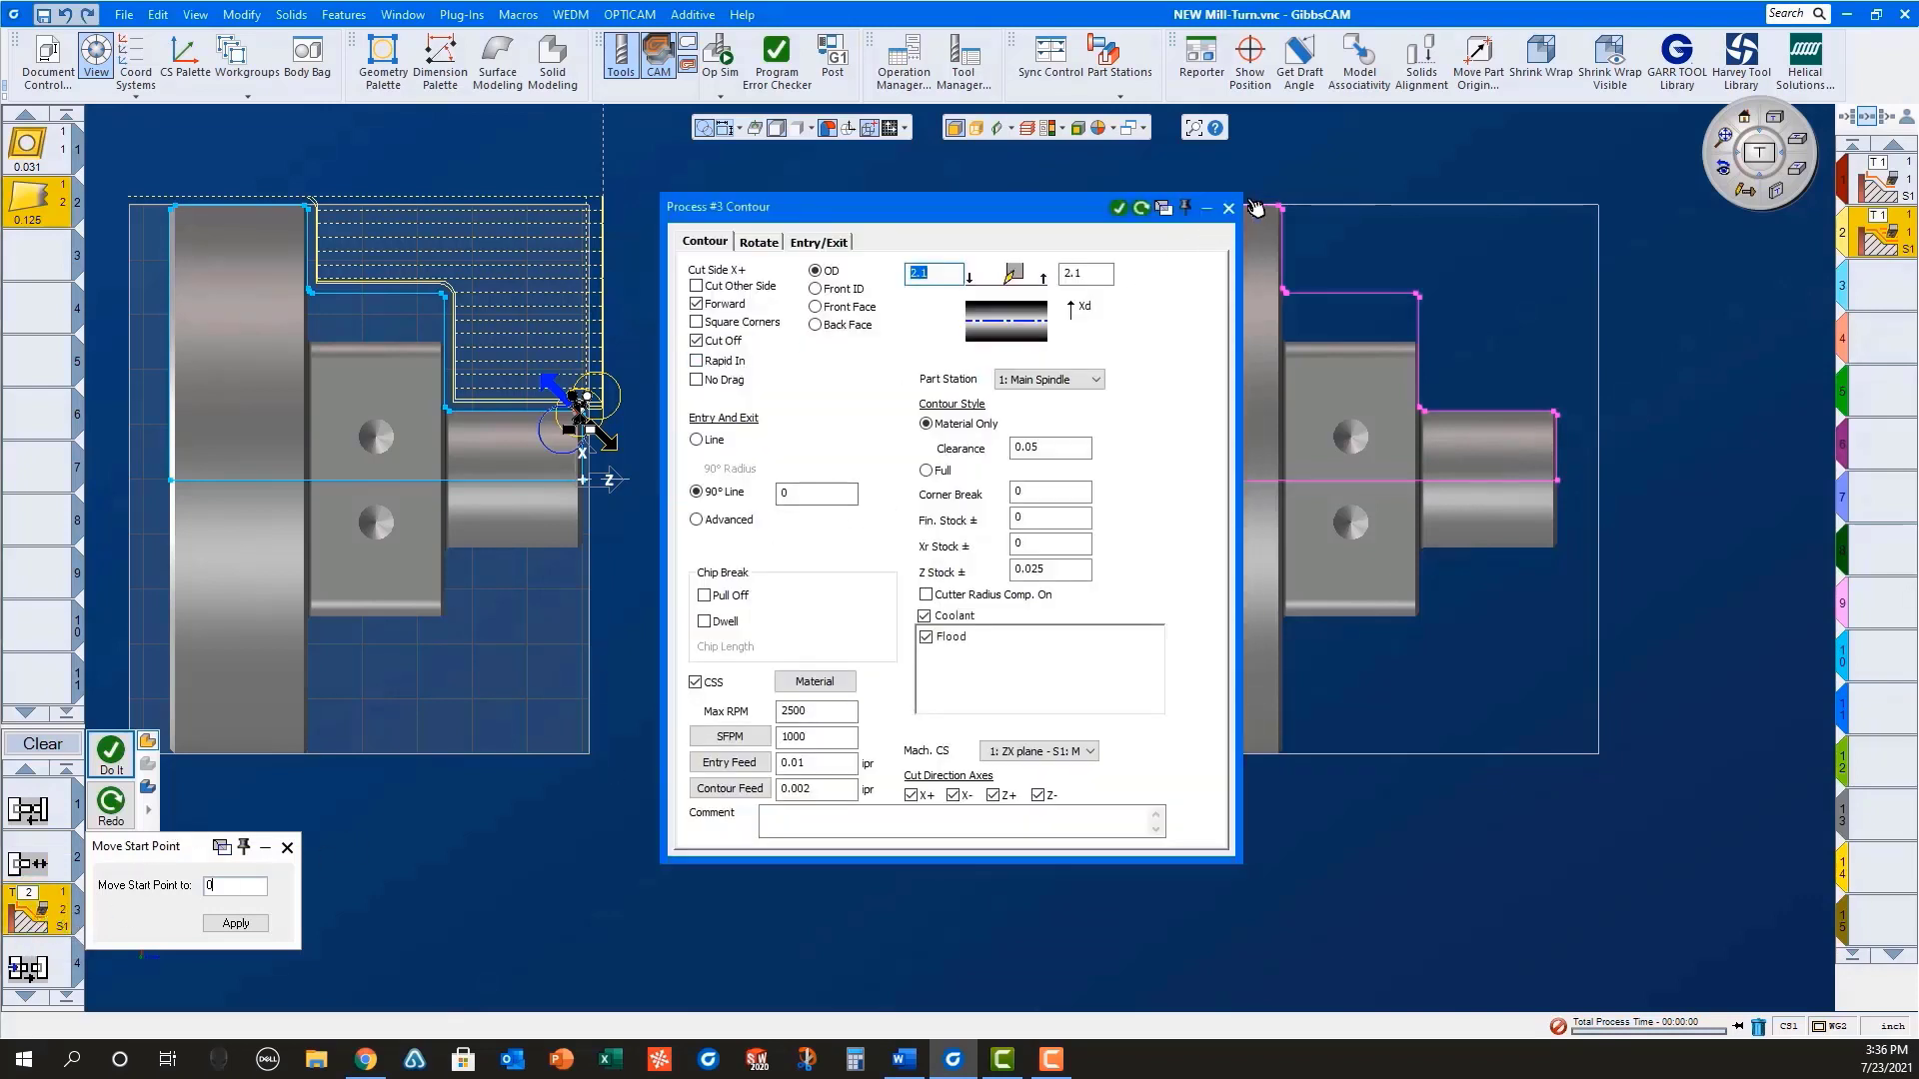
pyautogui.click(1228, 208)
pyautogui.click(35, 967)
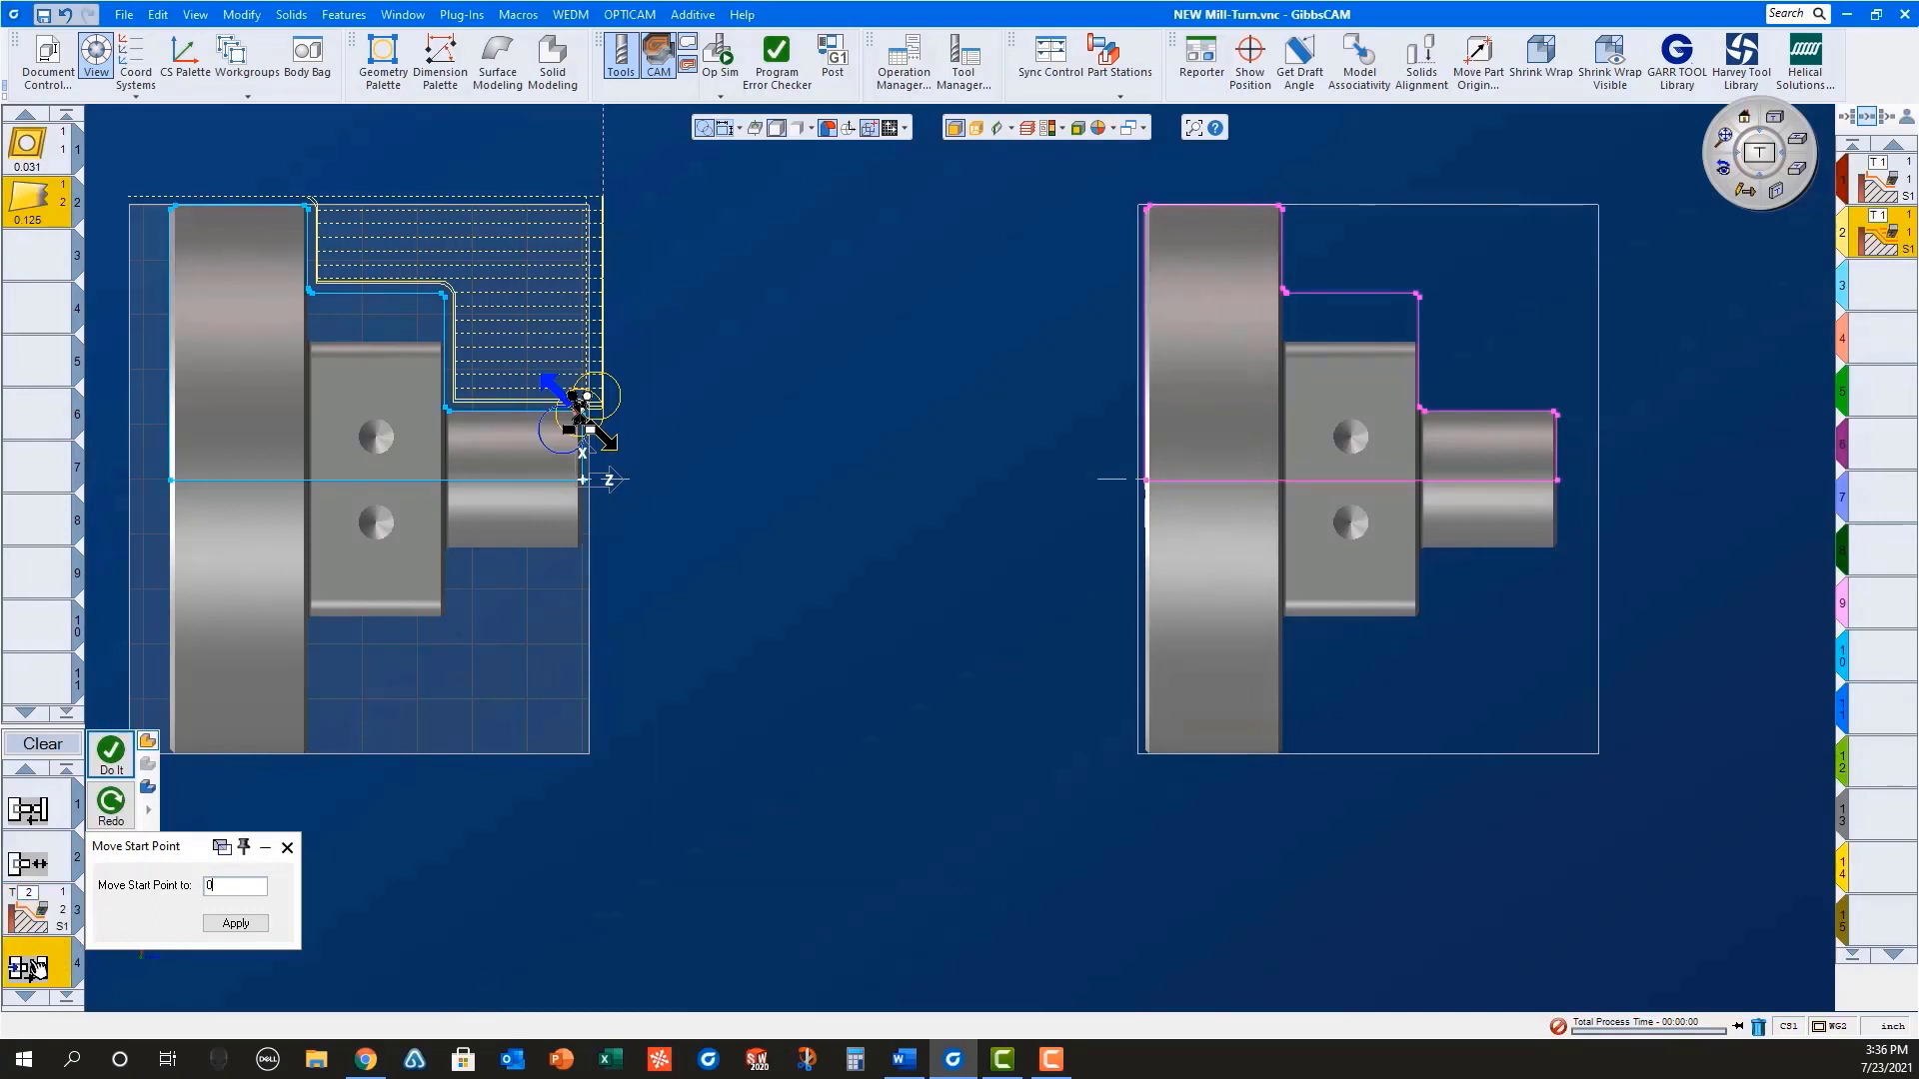
pyautogui.doubleClick(35, 967)
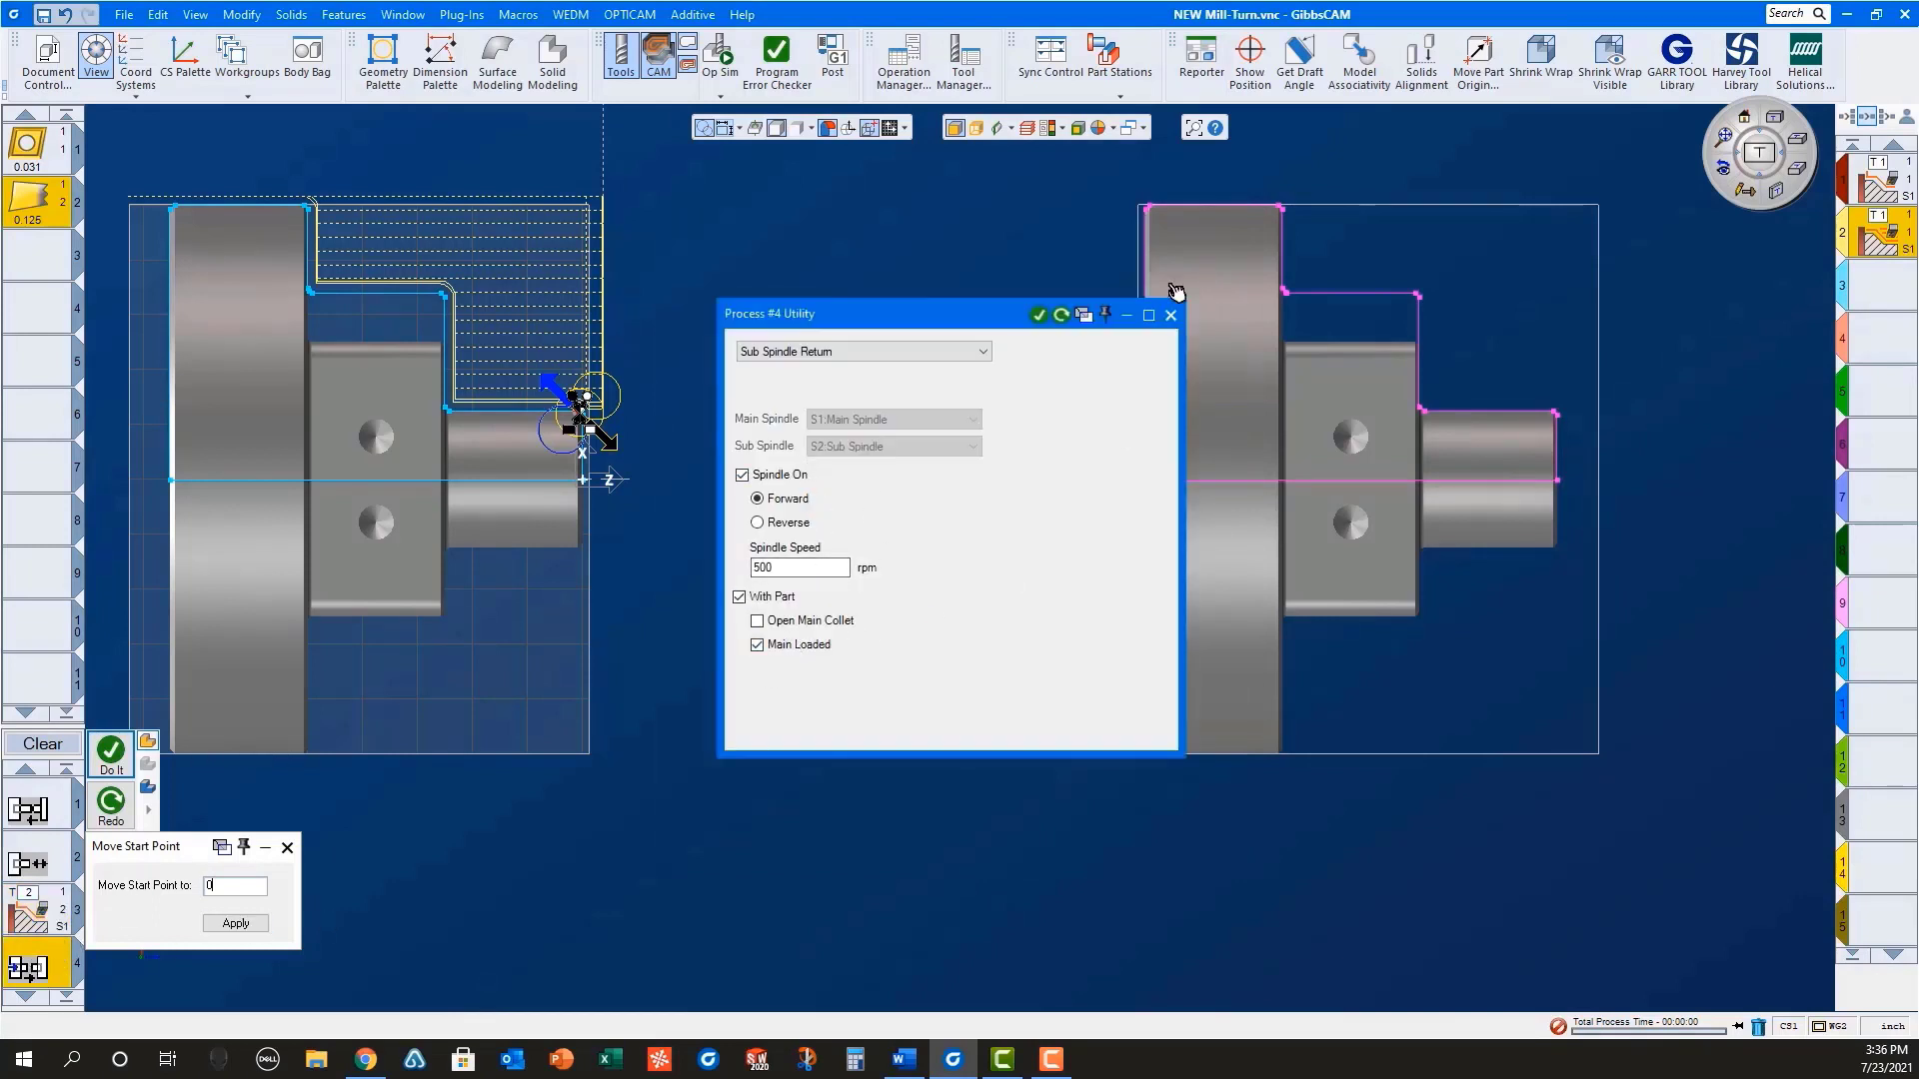
pyautogui.click(1172, 318)
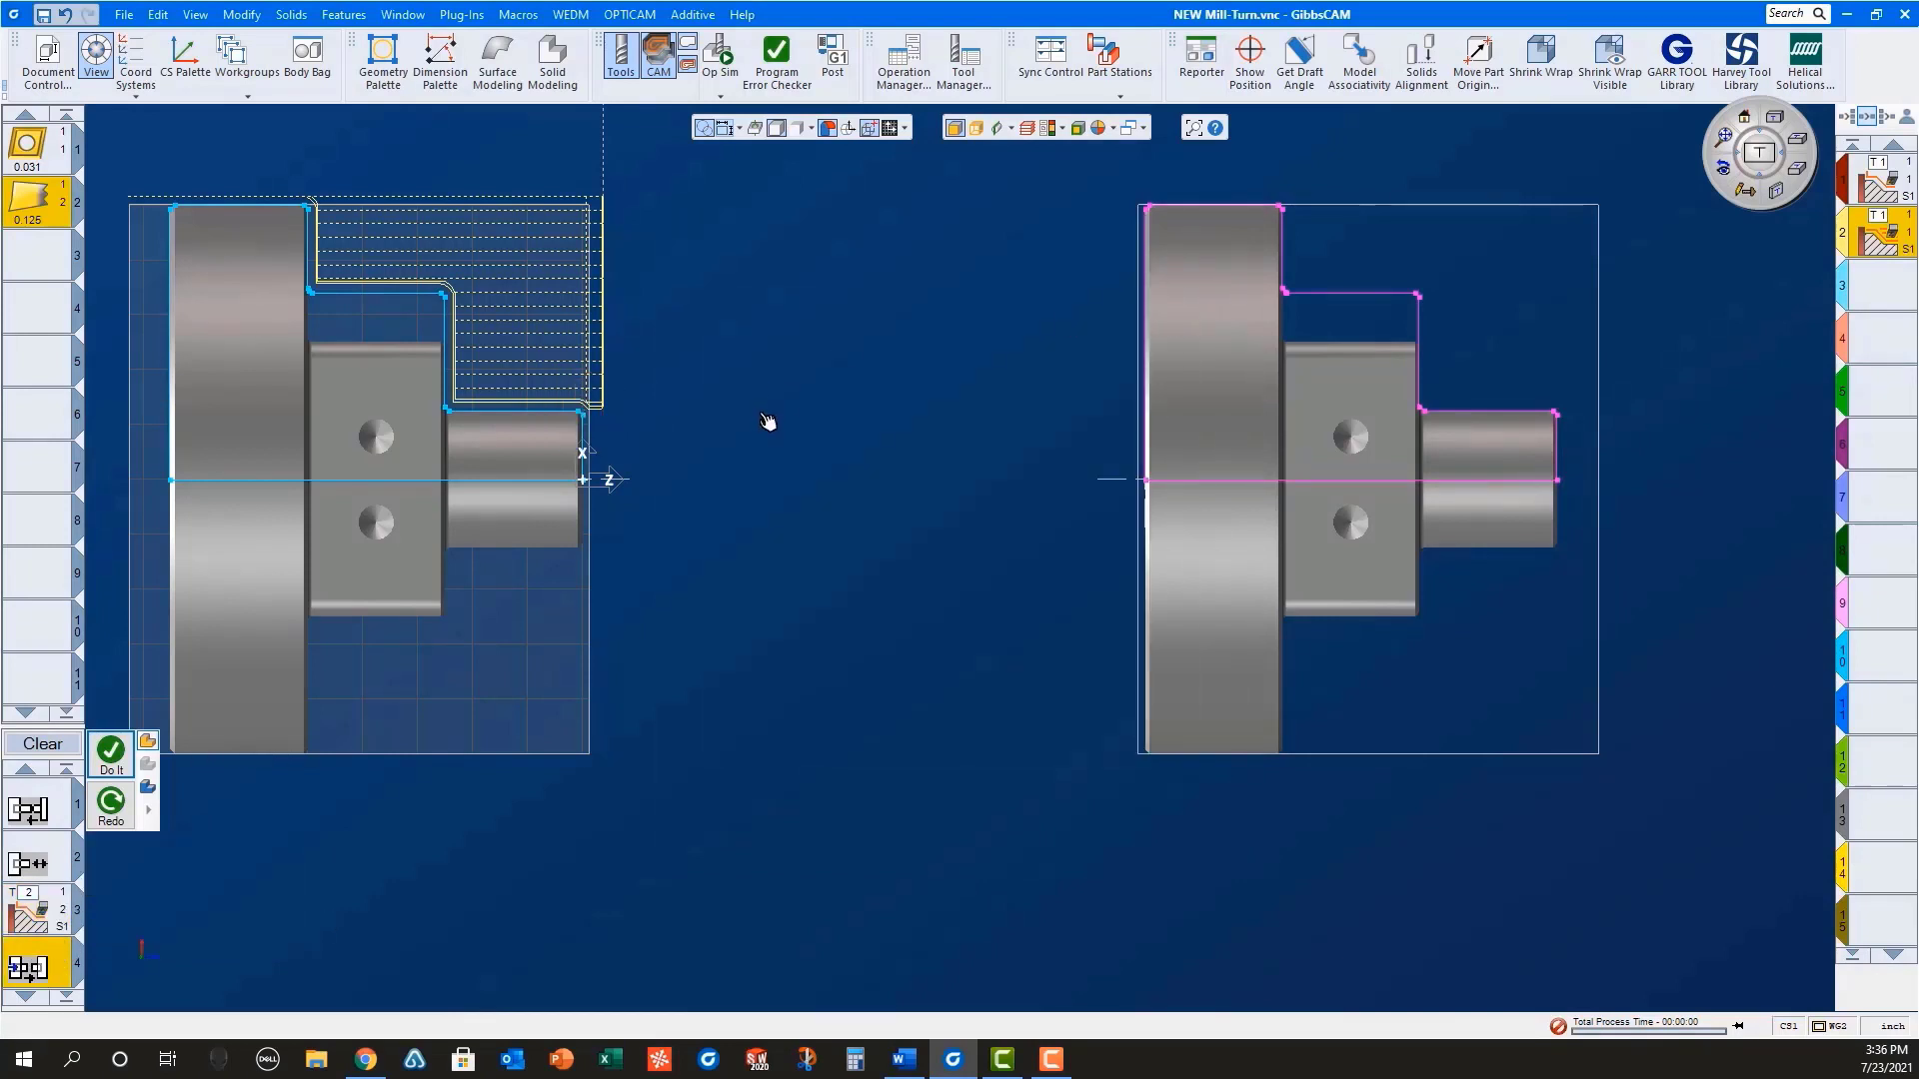
# Step: Create the pick-off operations on the main spindle part's front face line, reversing the cut direction and starting the cut-off beyond the stock's outer diameter
pyautogui.click(587, 453)
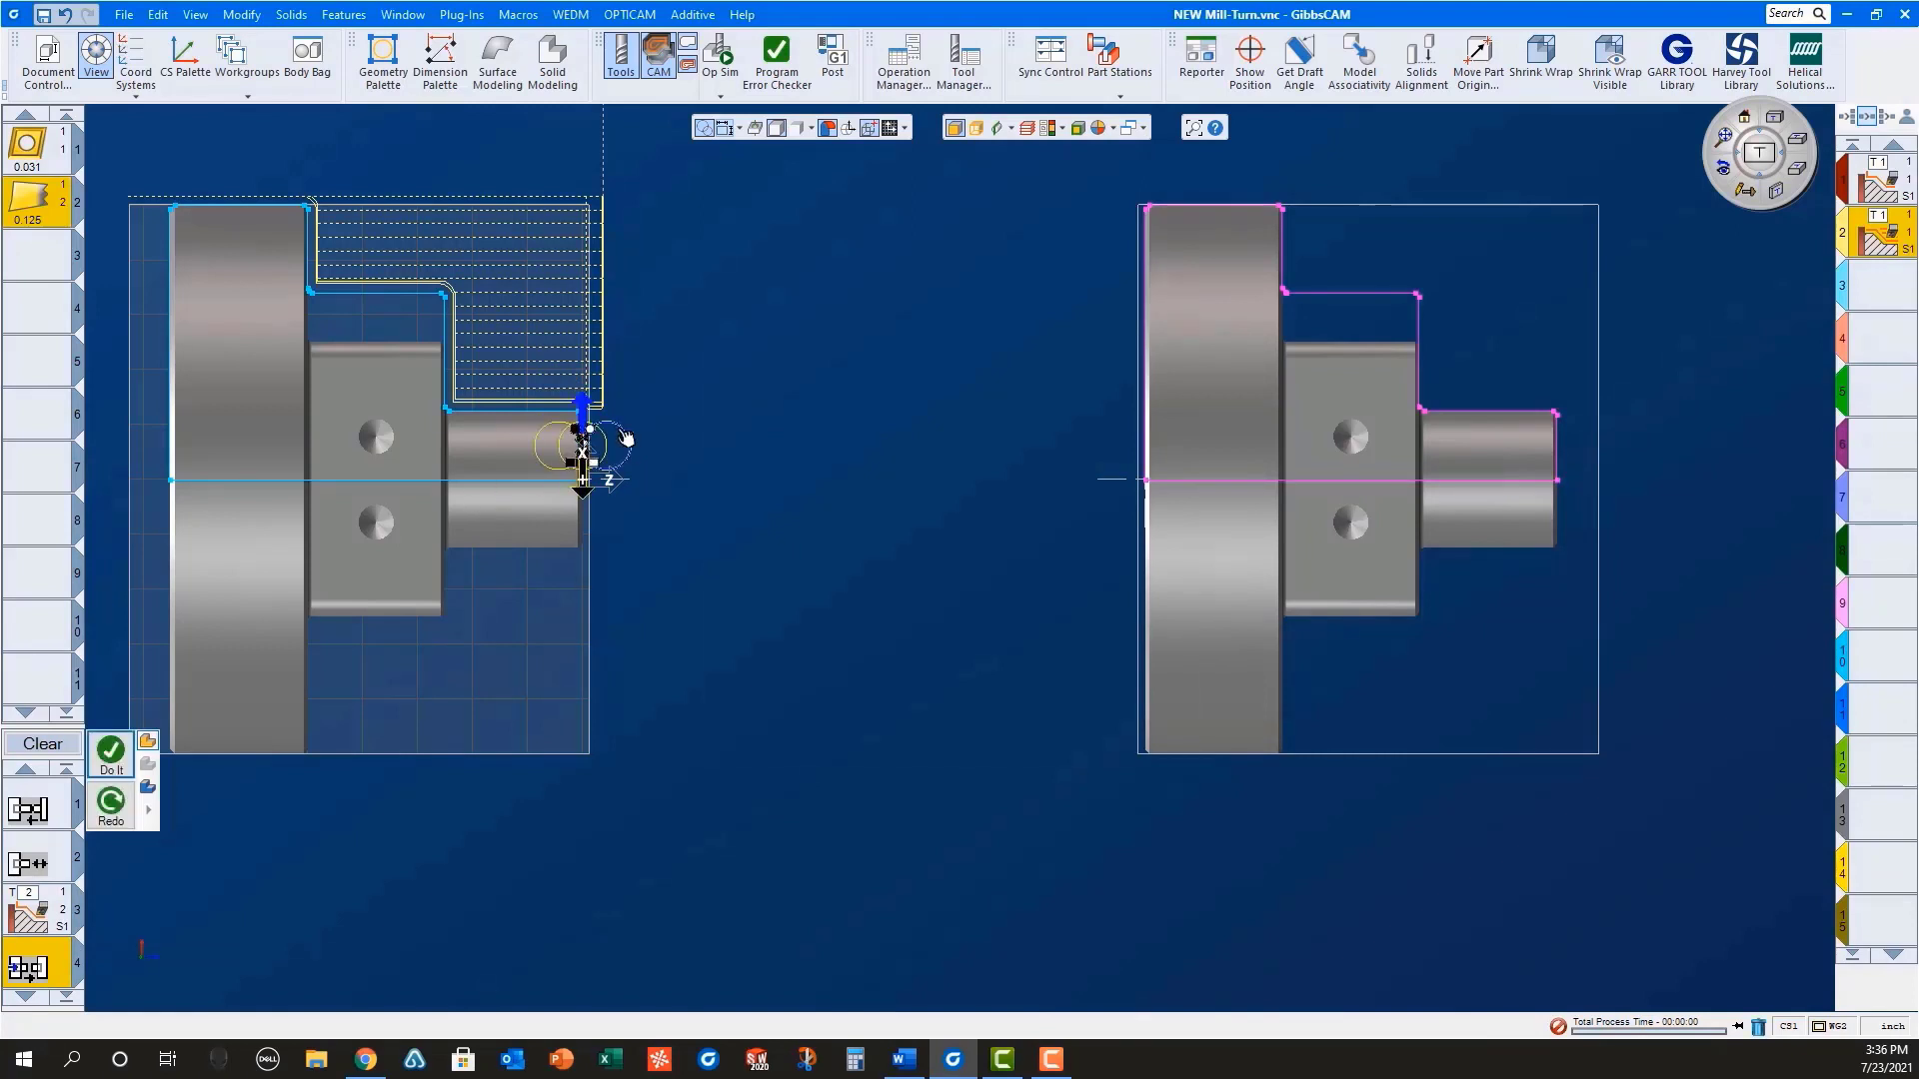
pyautogui.click(585, 490)
pyautogui.click(600, 155)
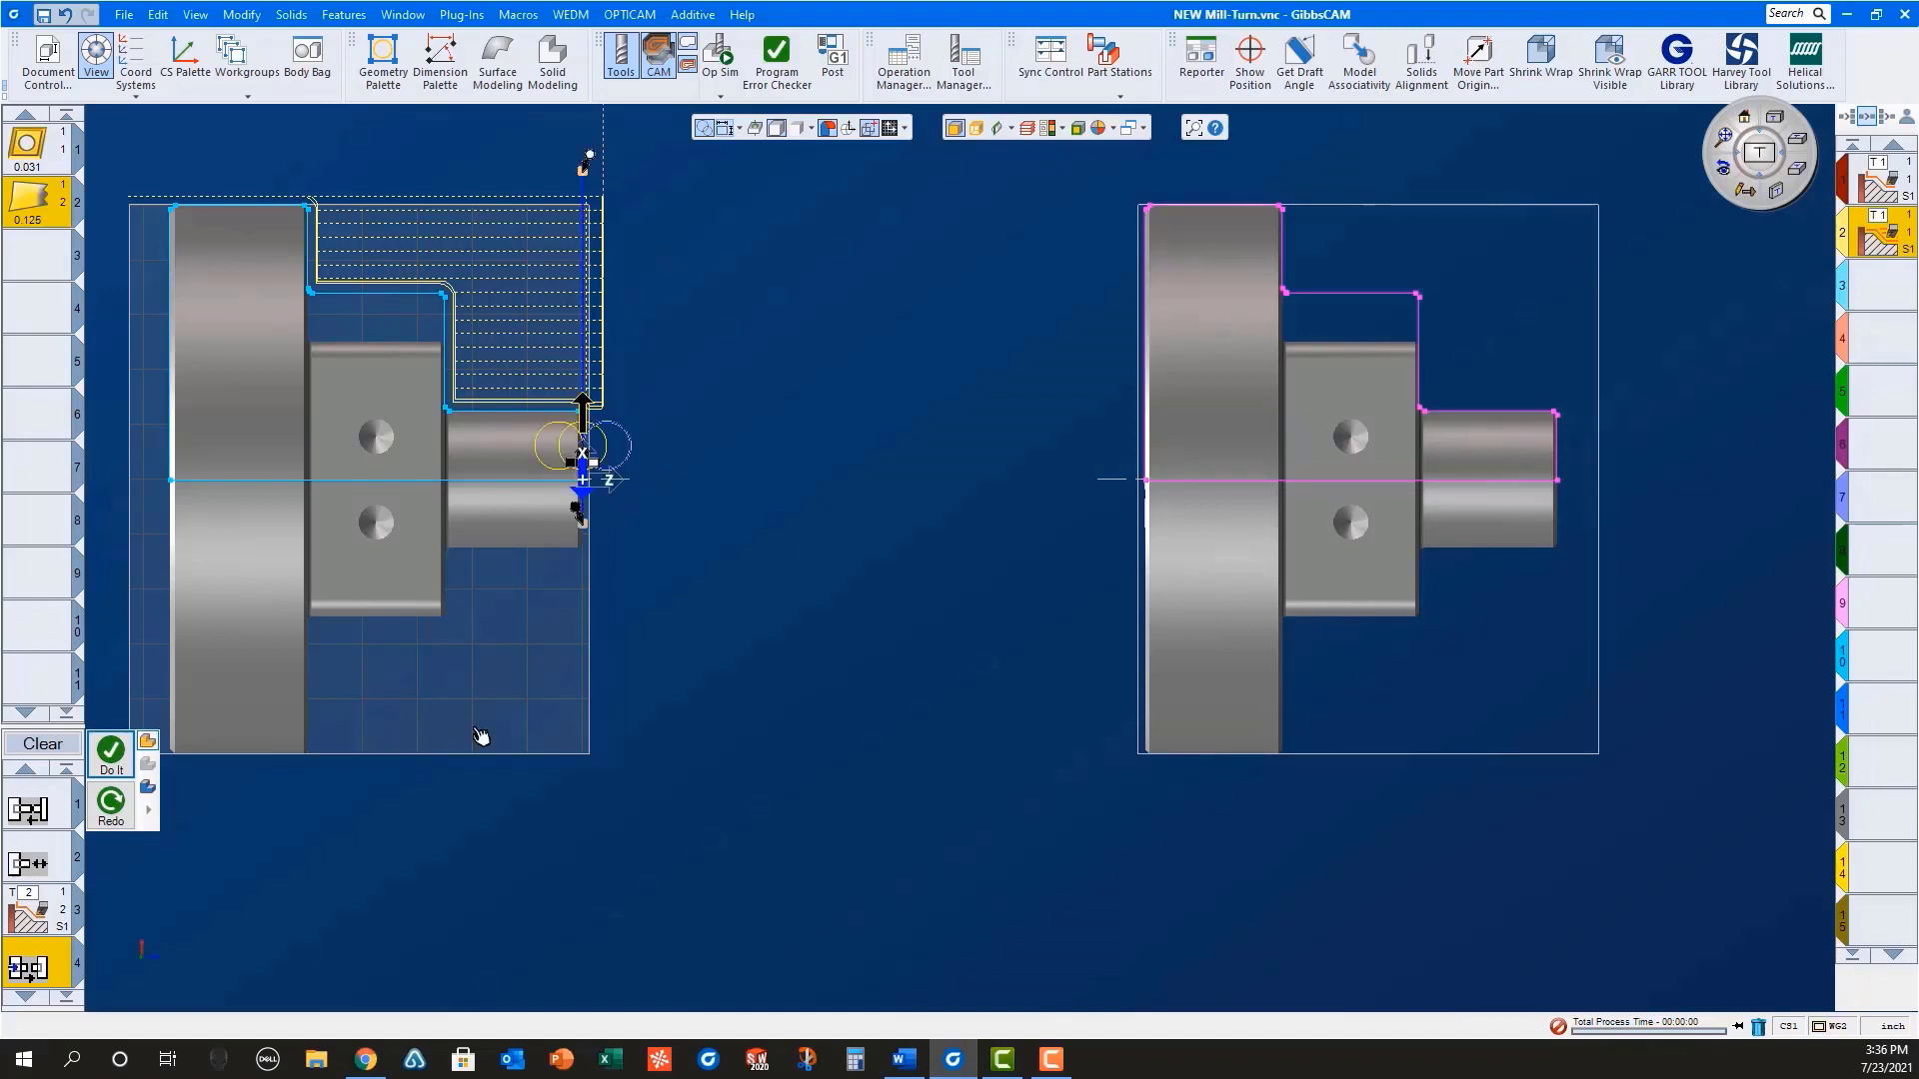
pyautogui.click(115, 759)
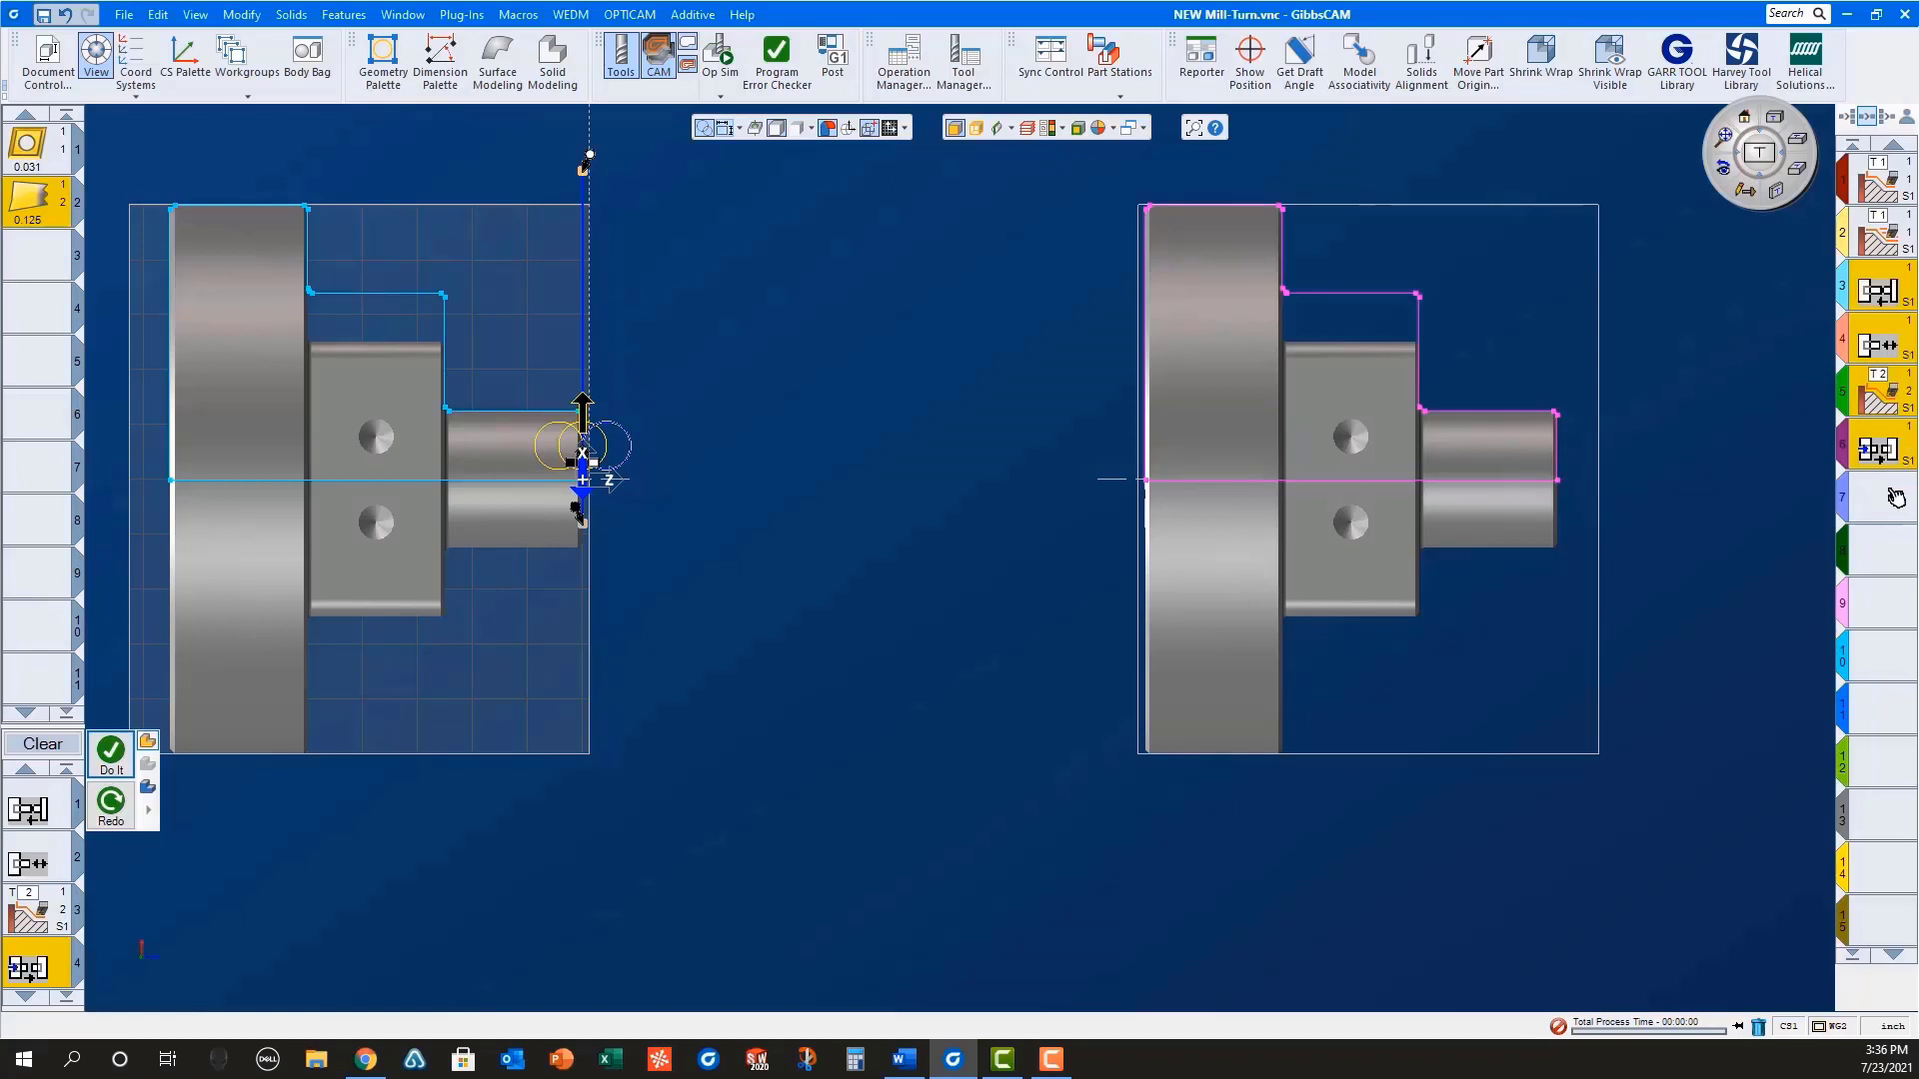
# Step: Clear the pick-off processes, make the sub spindle part's workgroup and coordinate system active, and load the saved process list Facing on Sub
pyautogui.click(43, 744)
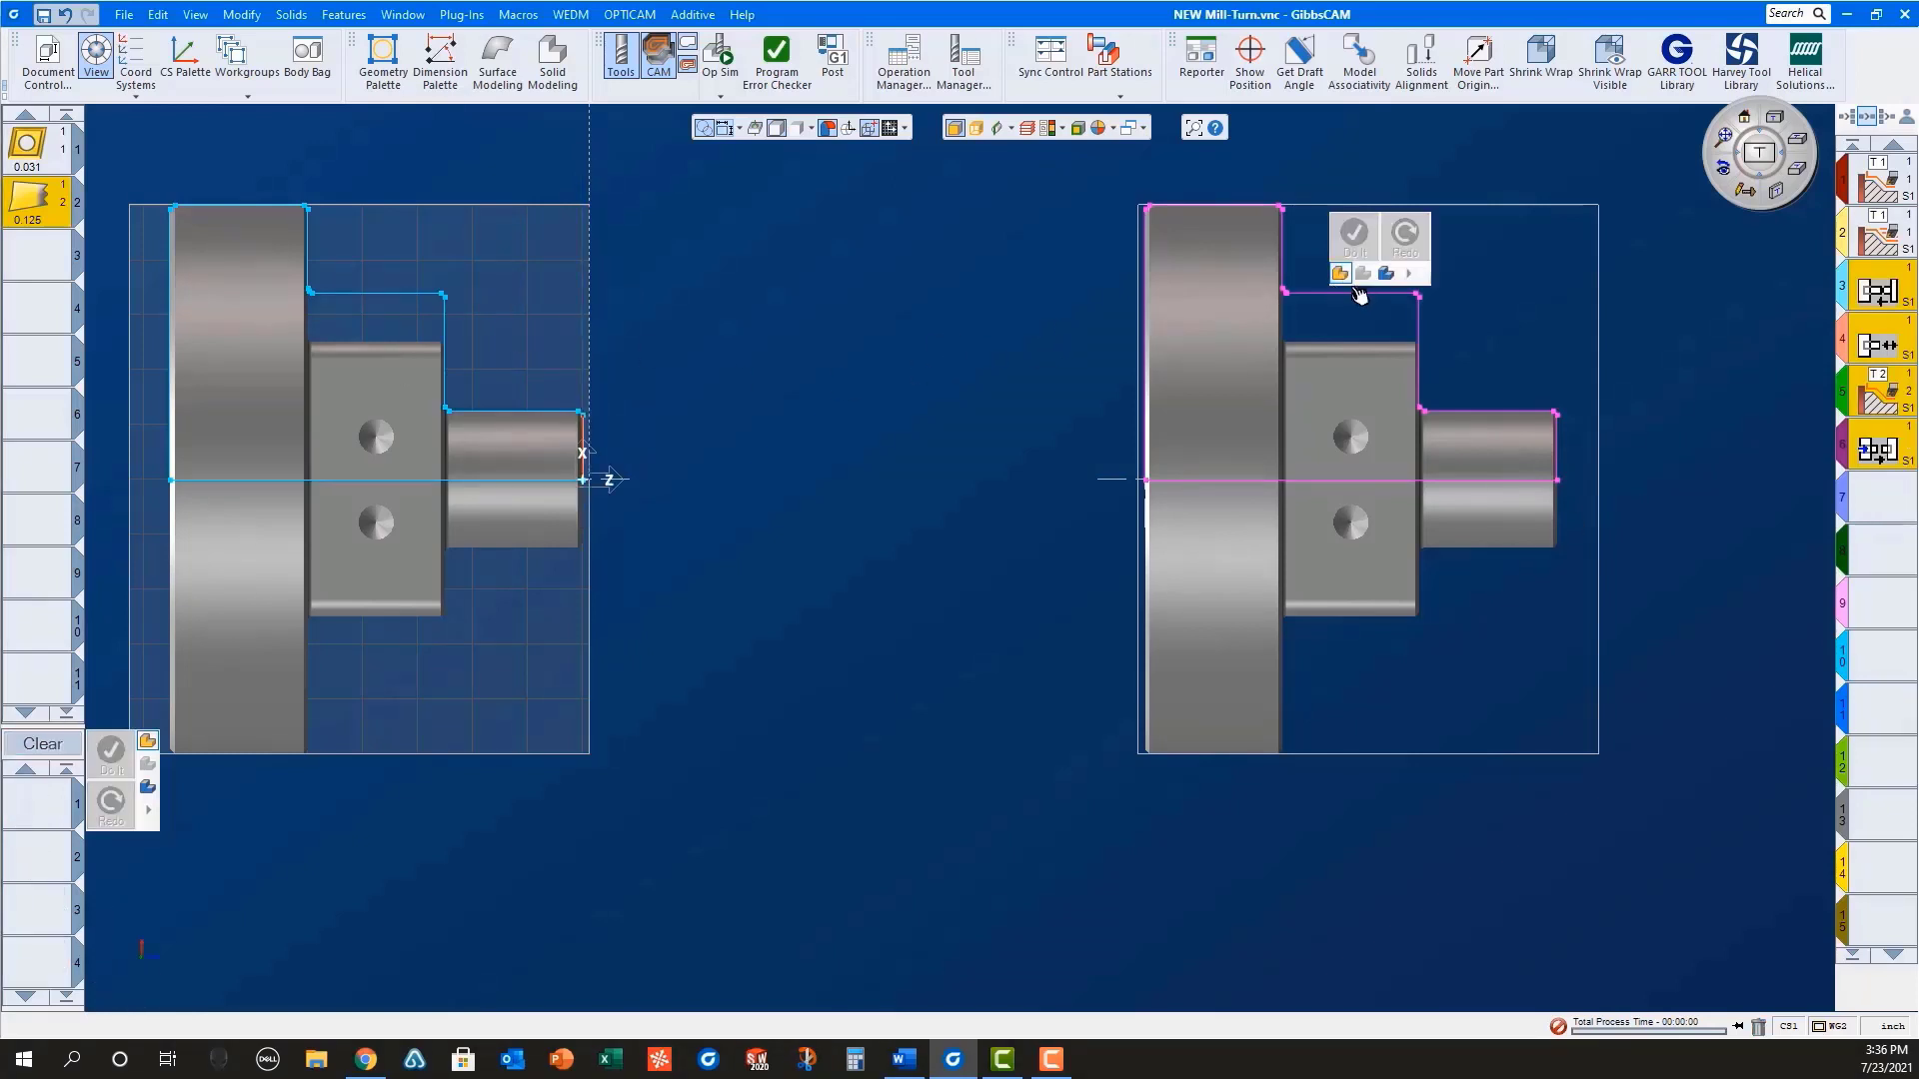
pyautogui.rightClick(1340, 292)
pyautogui.click(1404, 324)
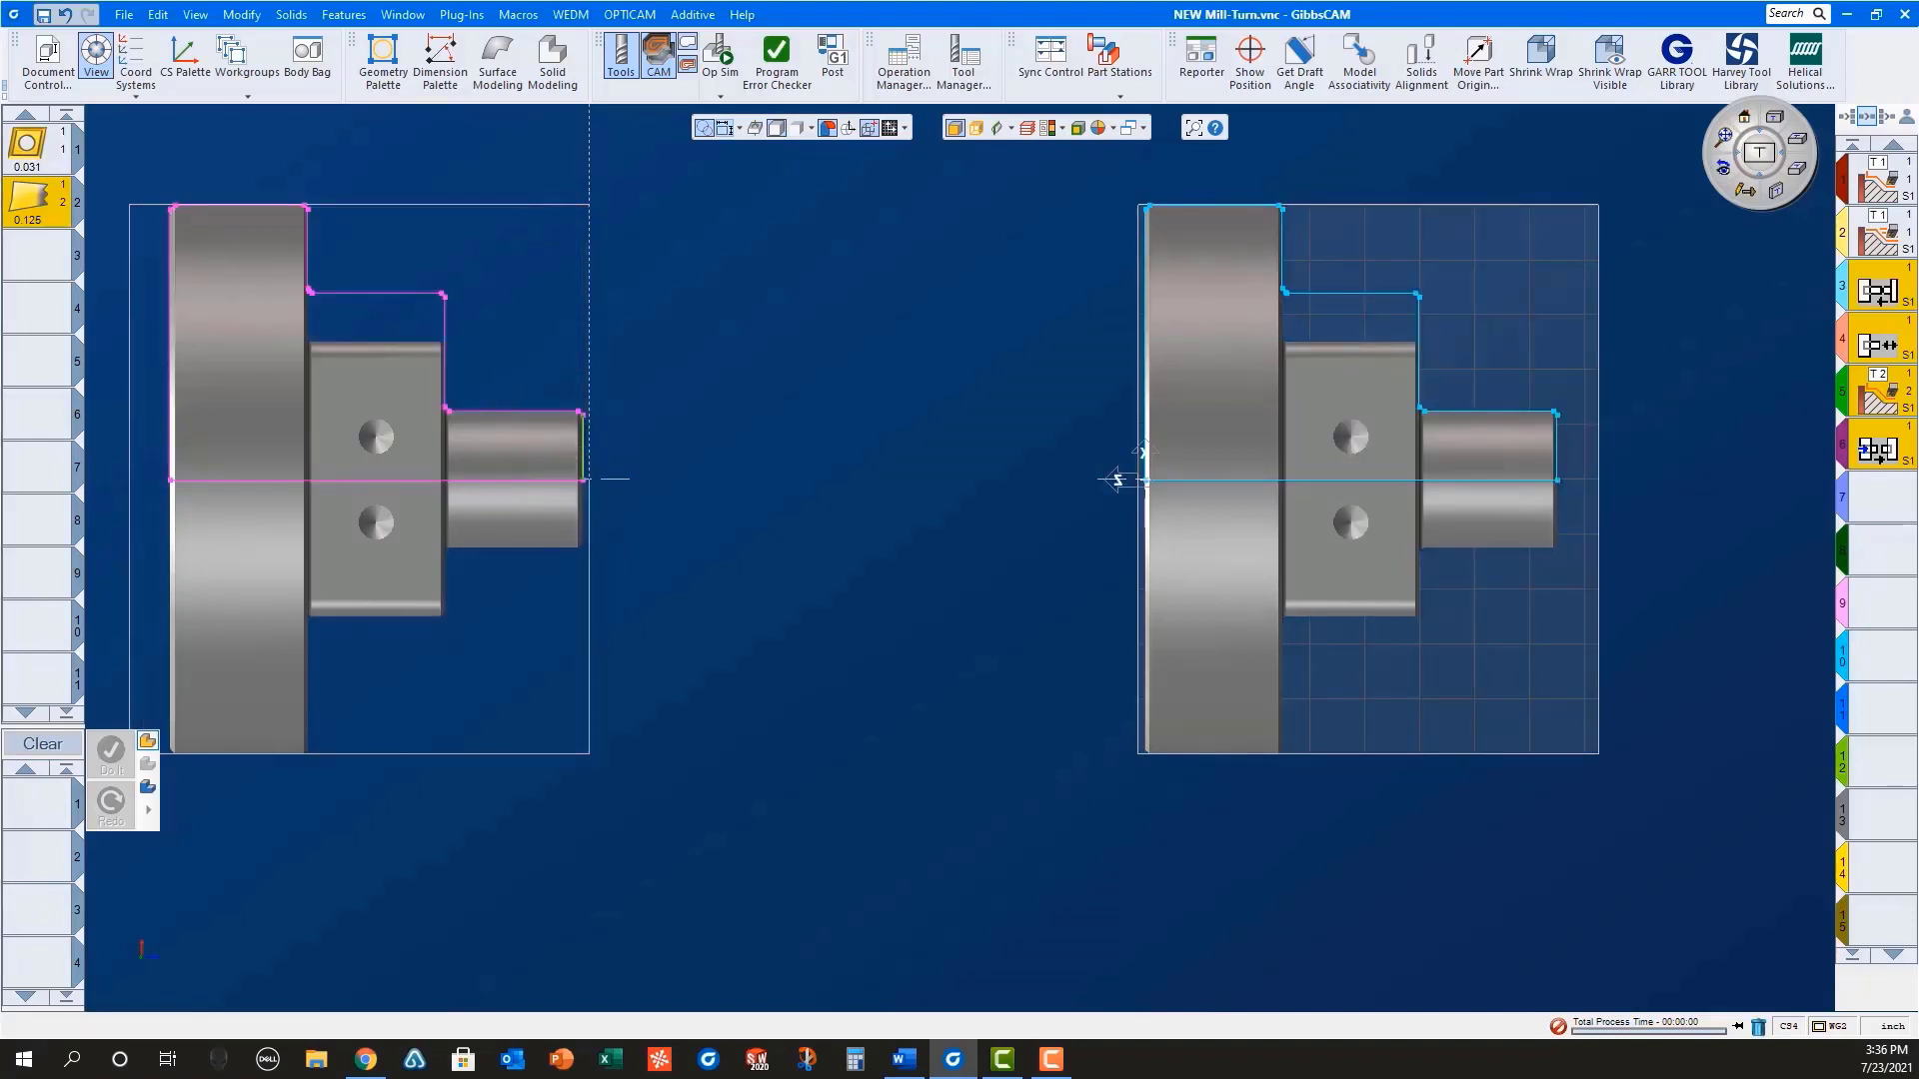
pyautogui.rightClick(33, 818)
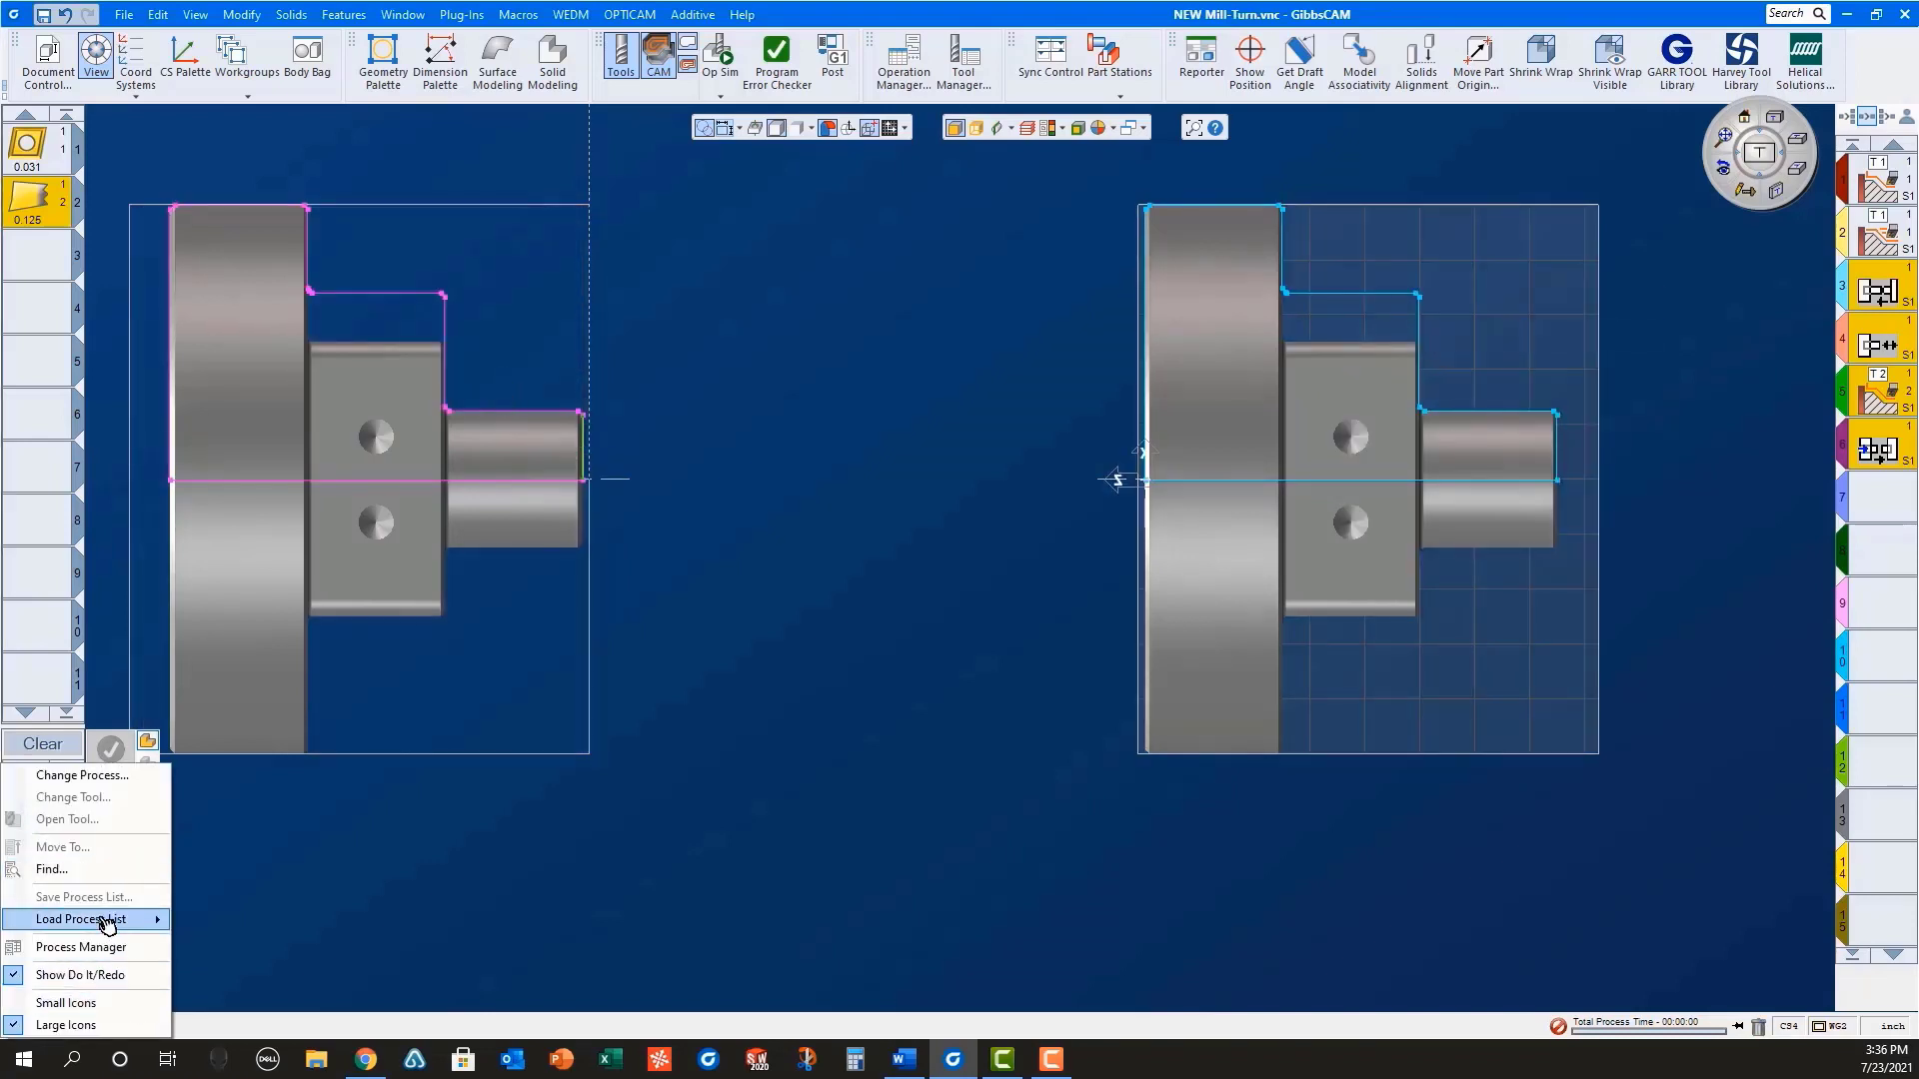
pyautogui.moveTo(152, 929)
pyautogui.click(243, 980)
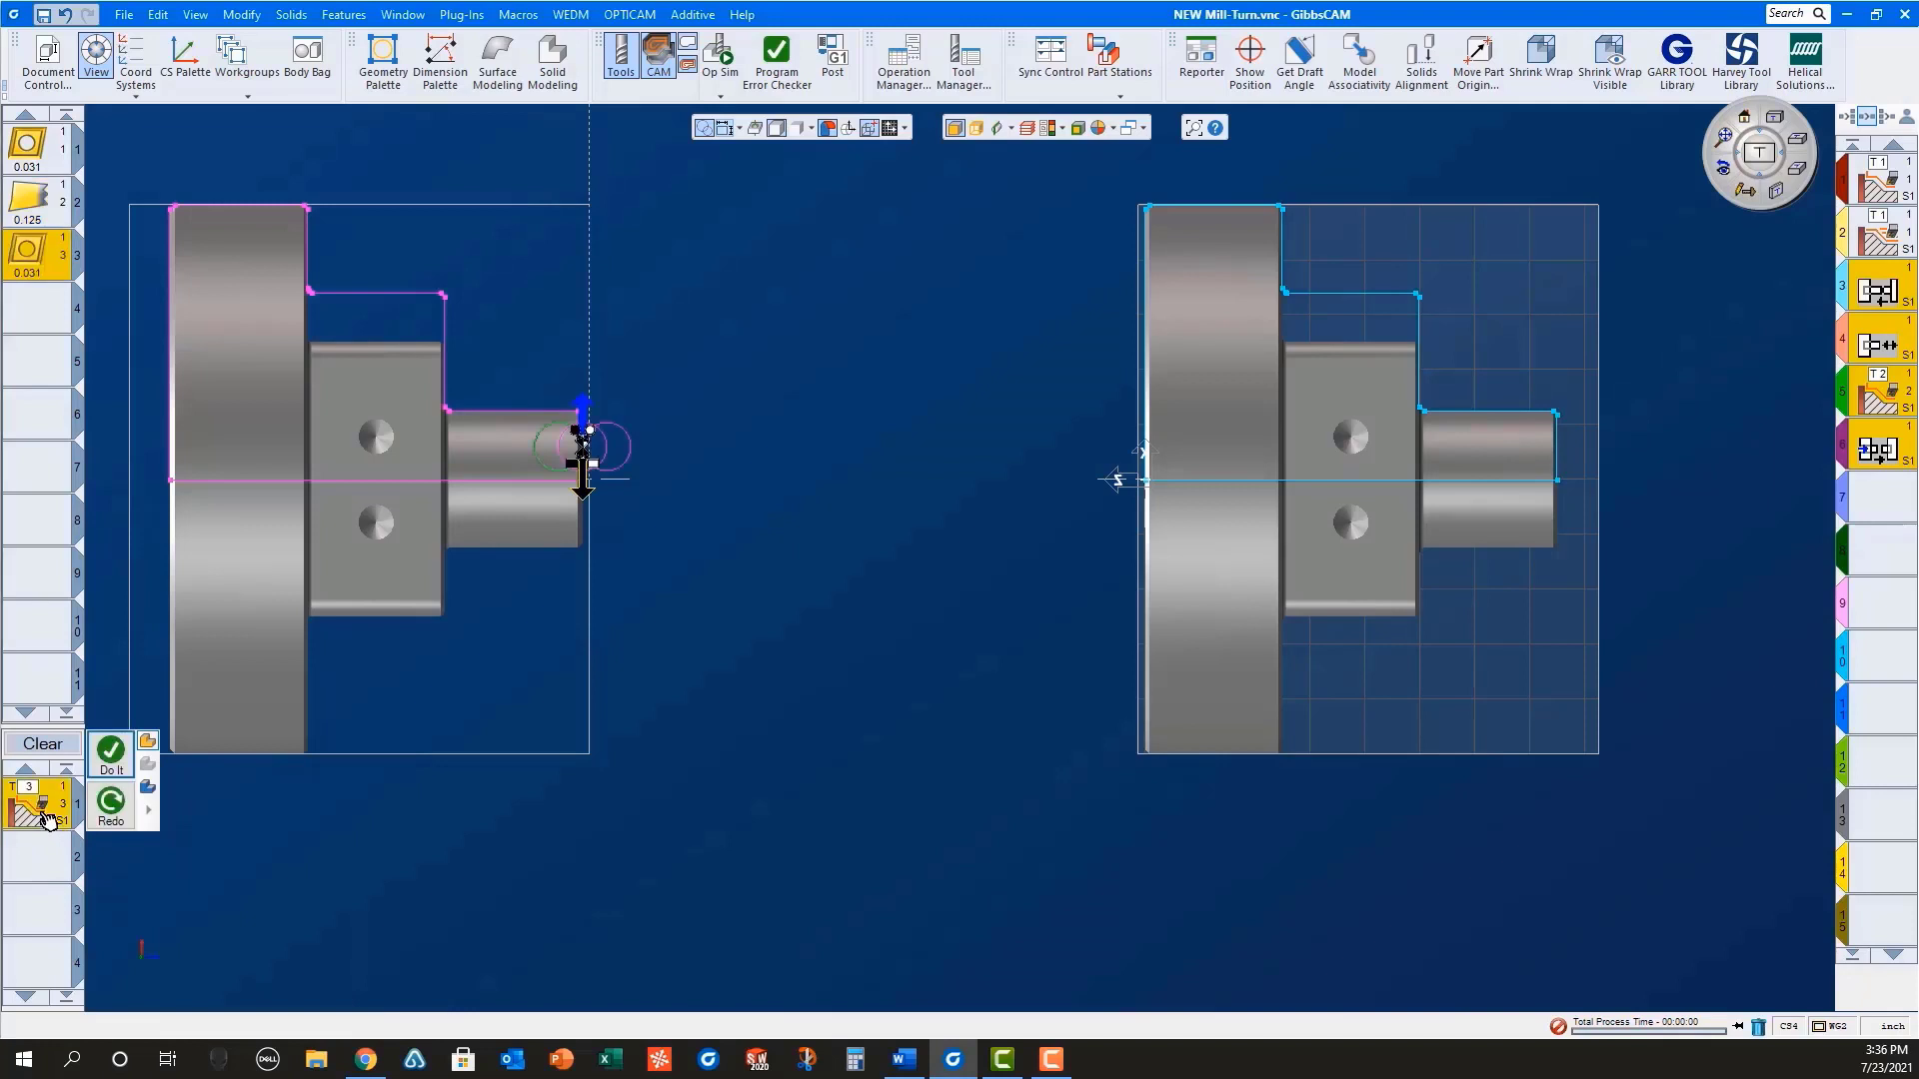
# Step: Set the sub facing contour process's part station to 2: Sub Spindle
pyautogui.click(1095, 379)
pyautogui.click(1045, 405)
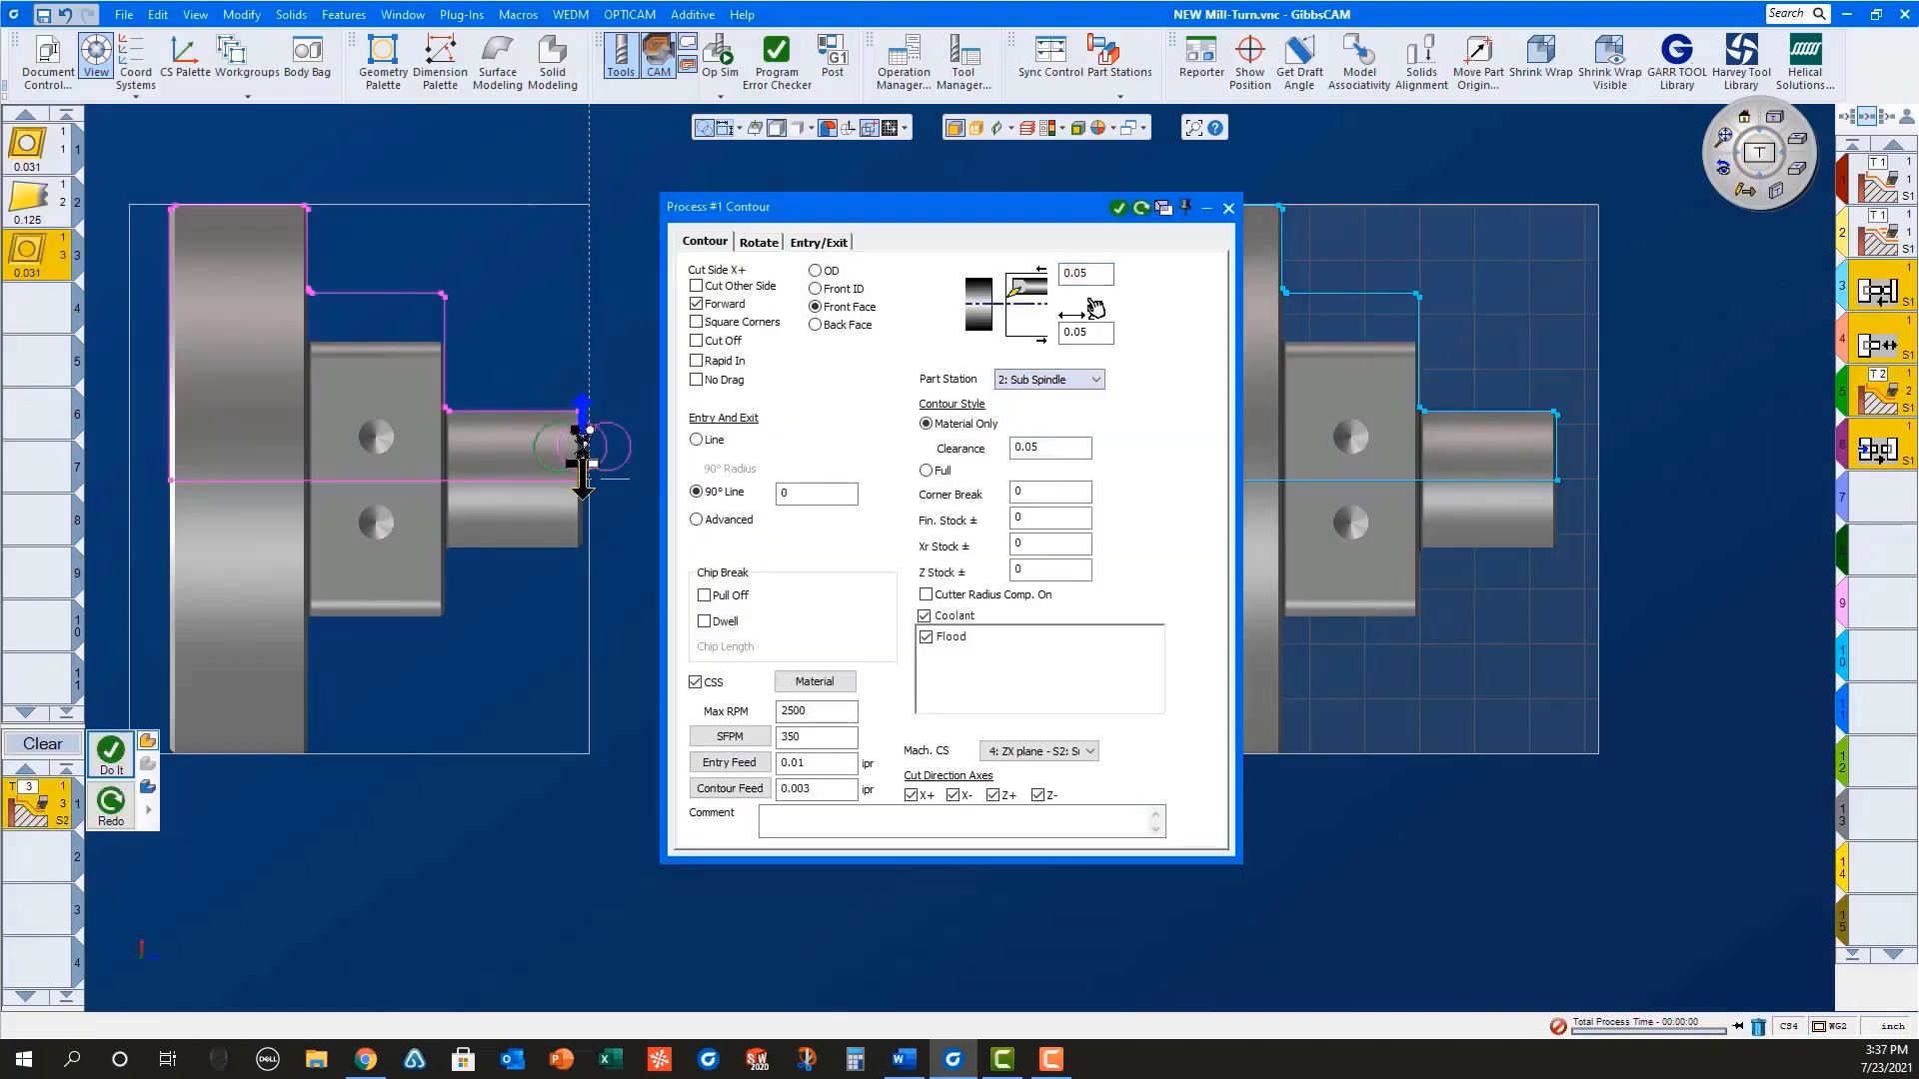
pyautogui.click(1228, 208)
# Step: Create the facing operation on the sub spindle part's outer face line, reversing the cut direction and starting beyond the stock's outer diameter
pyautogui.click(1148, 360)
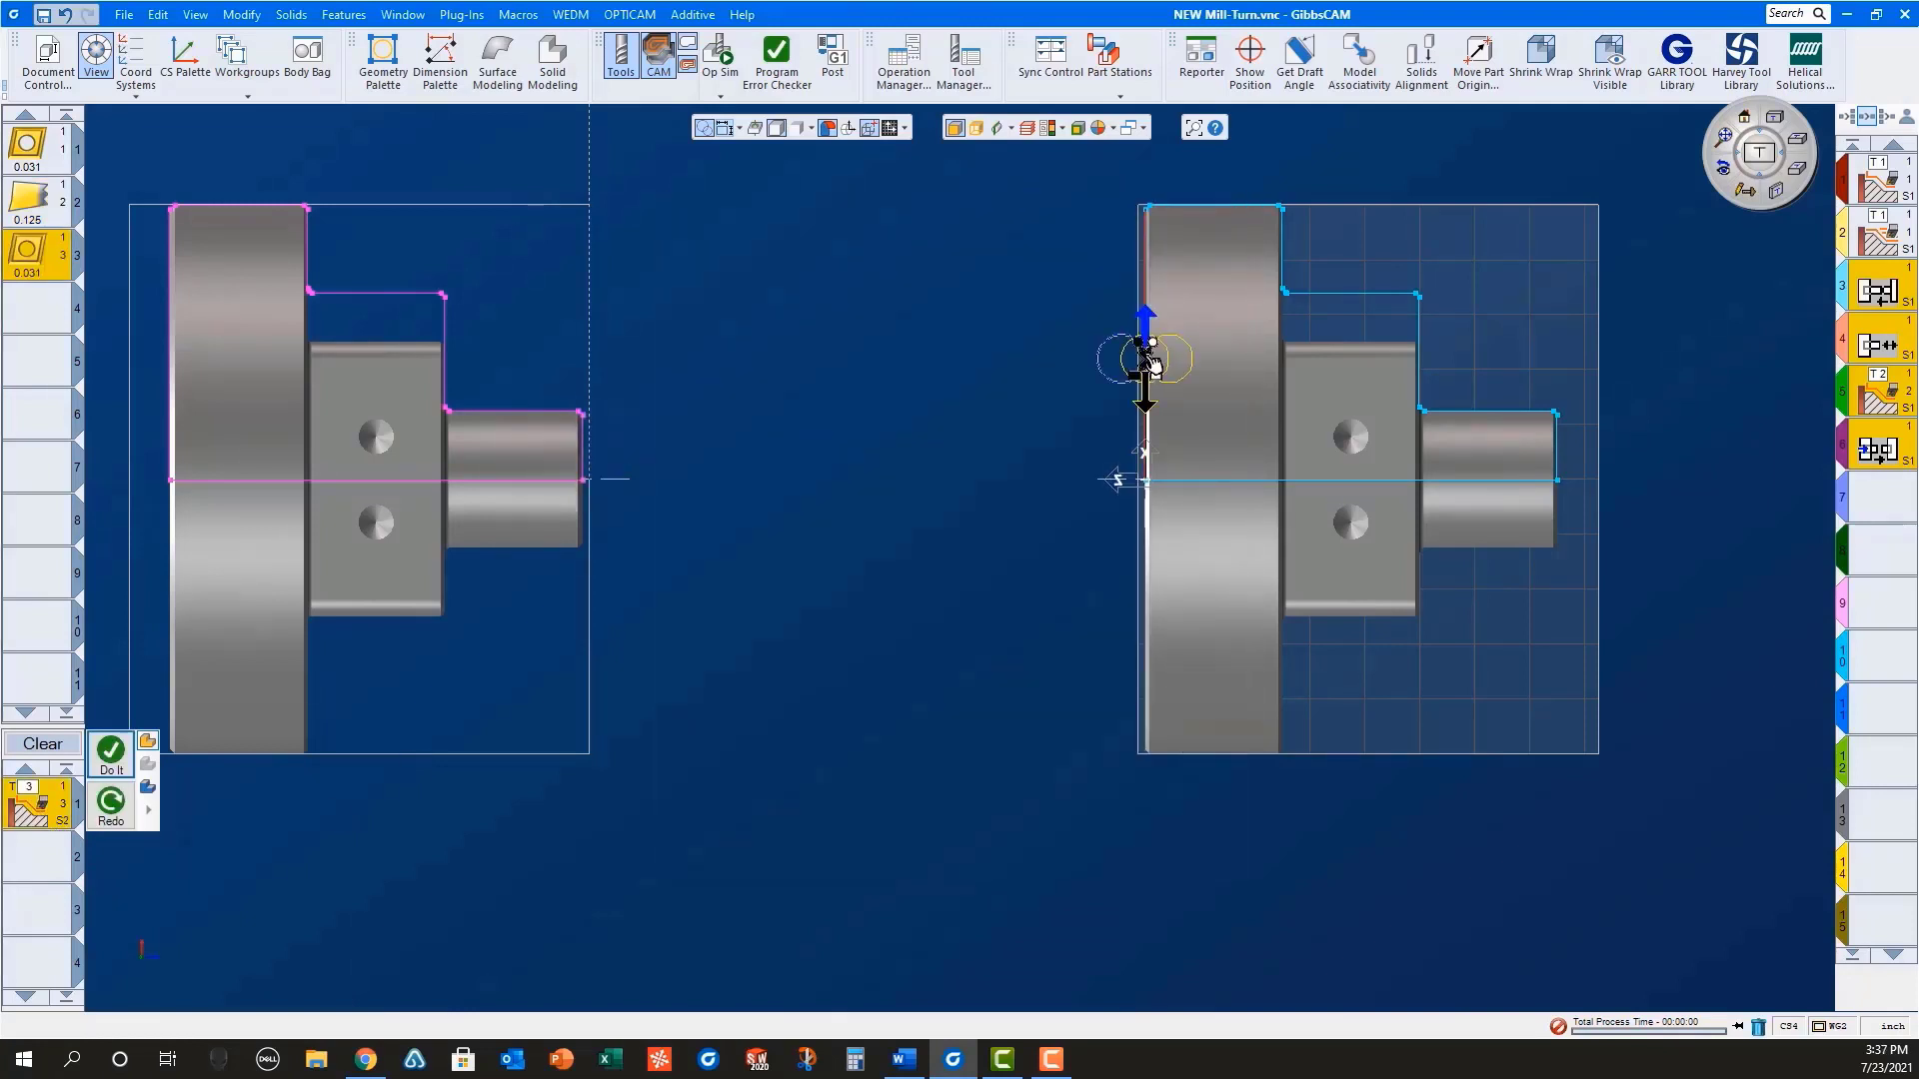
pyautogui.click(1146, 318)
pyautogui.moveTo(1151, 339); pyautogui.dragTo(1152, 172)
pyautogui.scroll(5, 1159, 369)
pyautogui.scroll(-4, 1137, 402)
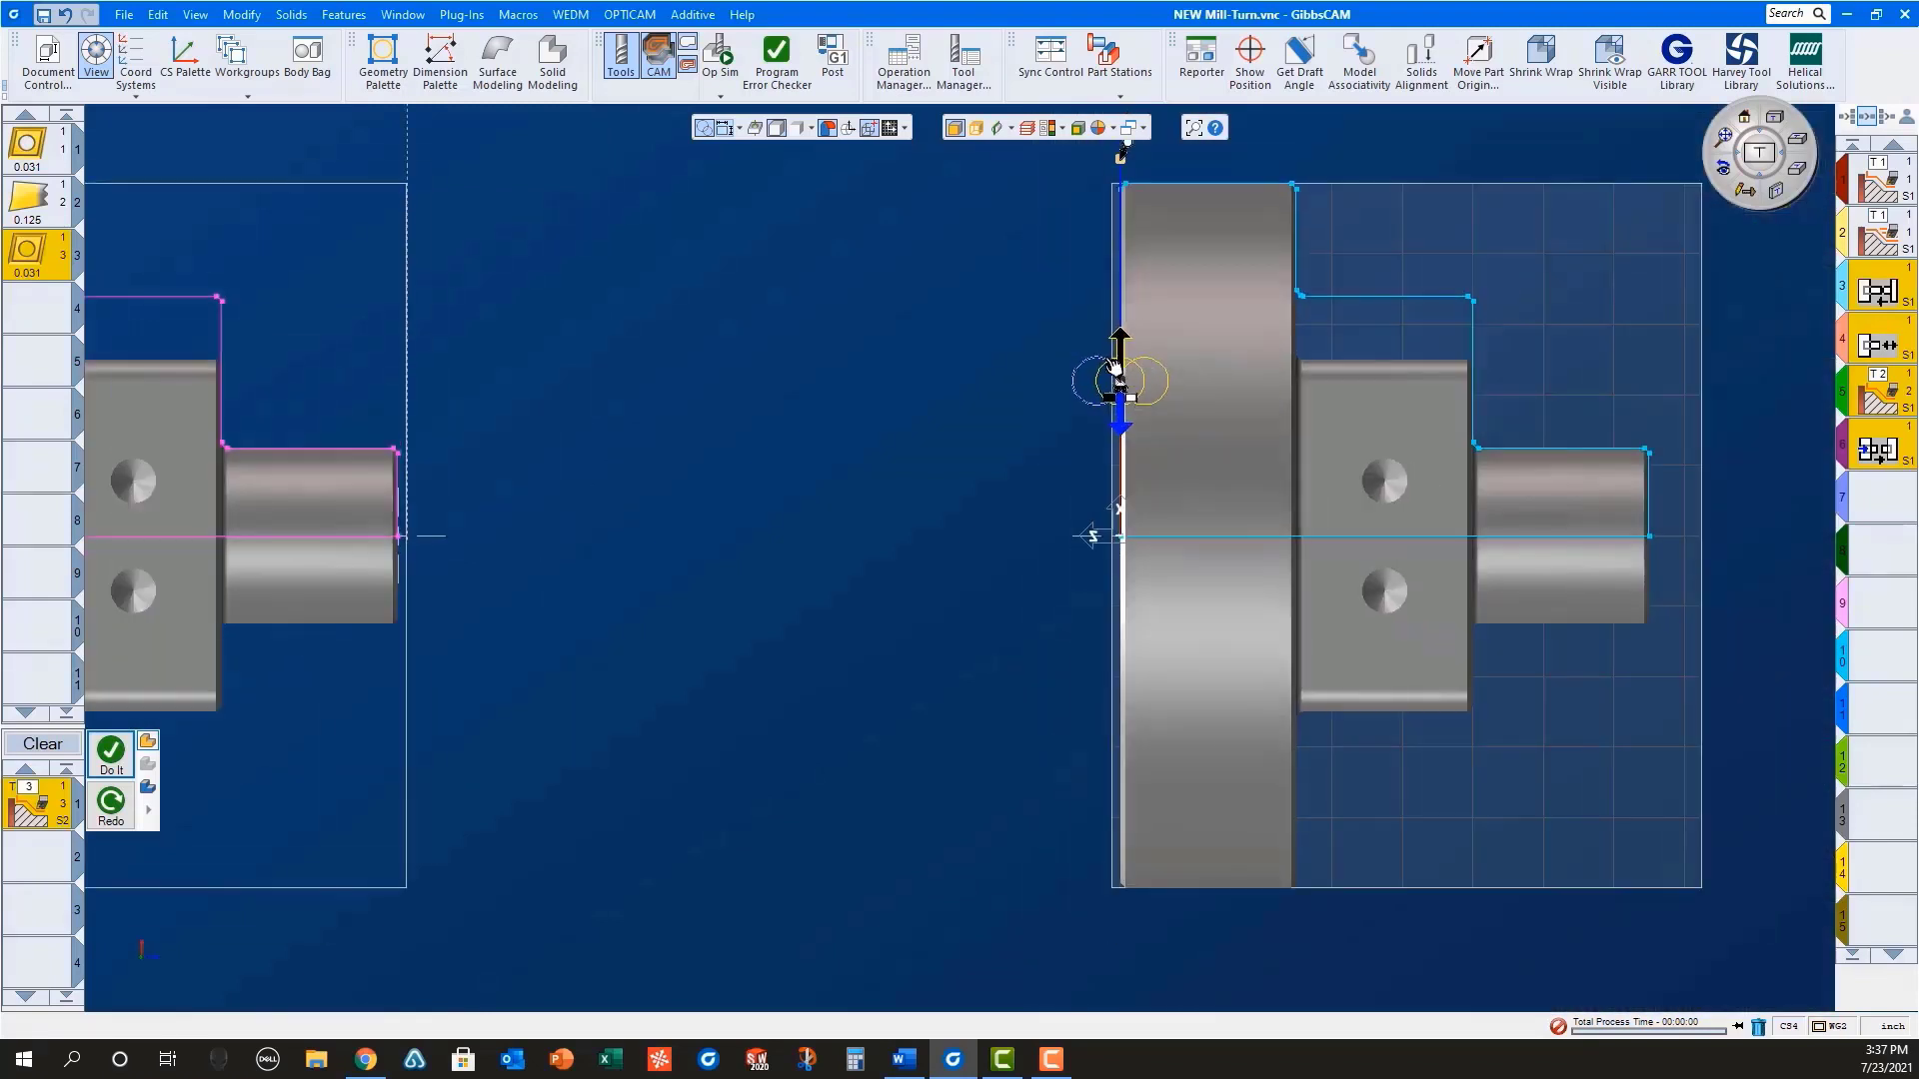
pyautogui.click(112, 756)
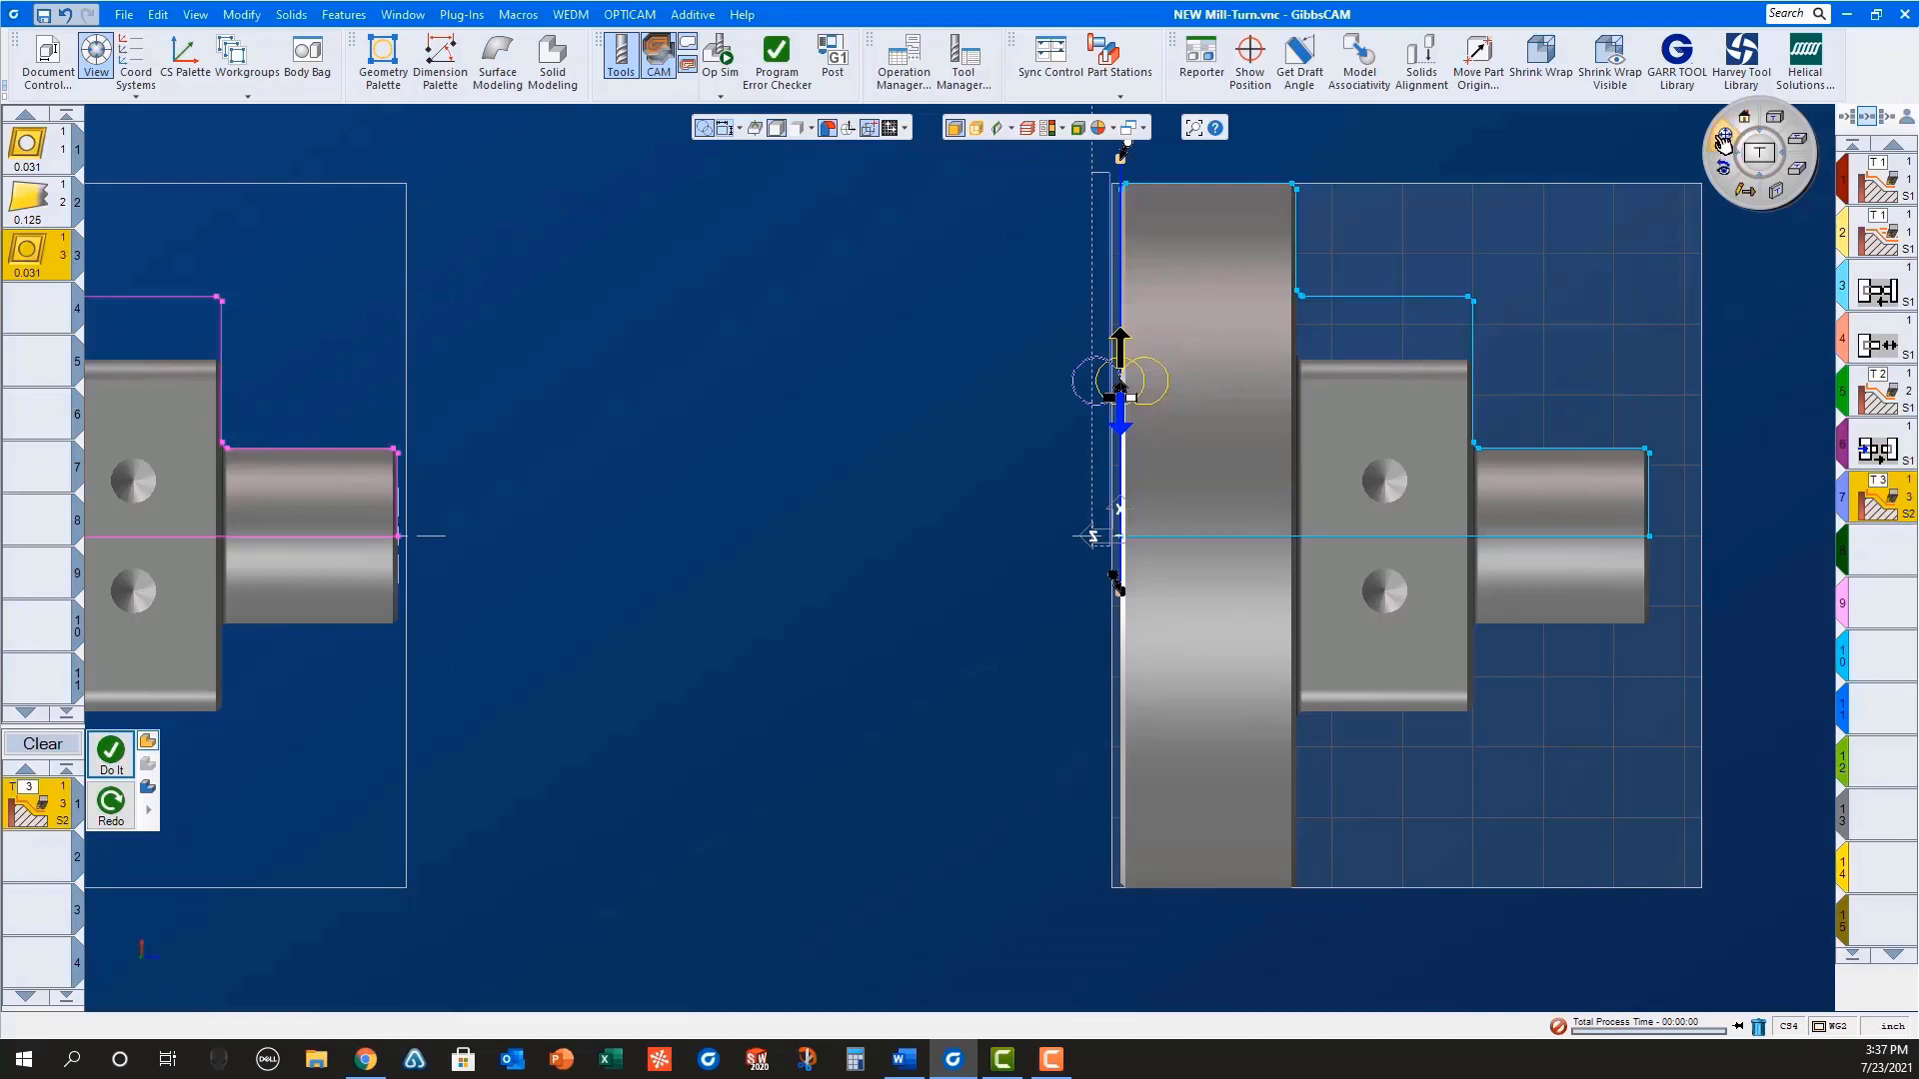
# Step: Start the Op Sim rendering and enable the Stop At Part Load/Unload condition
pyautogui.click(1722, 137)
pyautogui.click(734, 70)
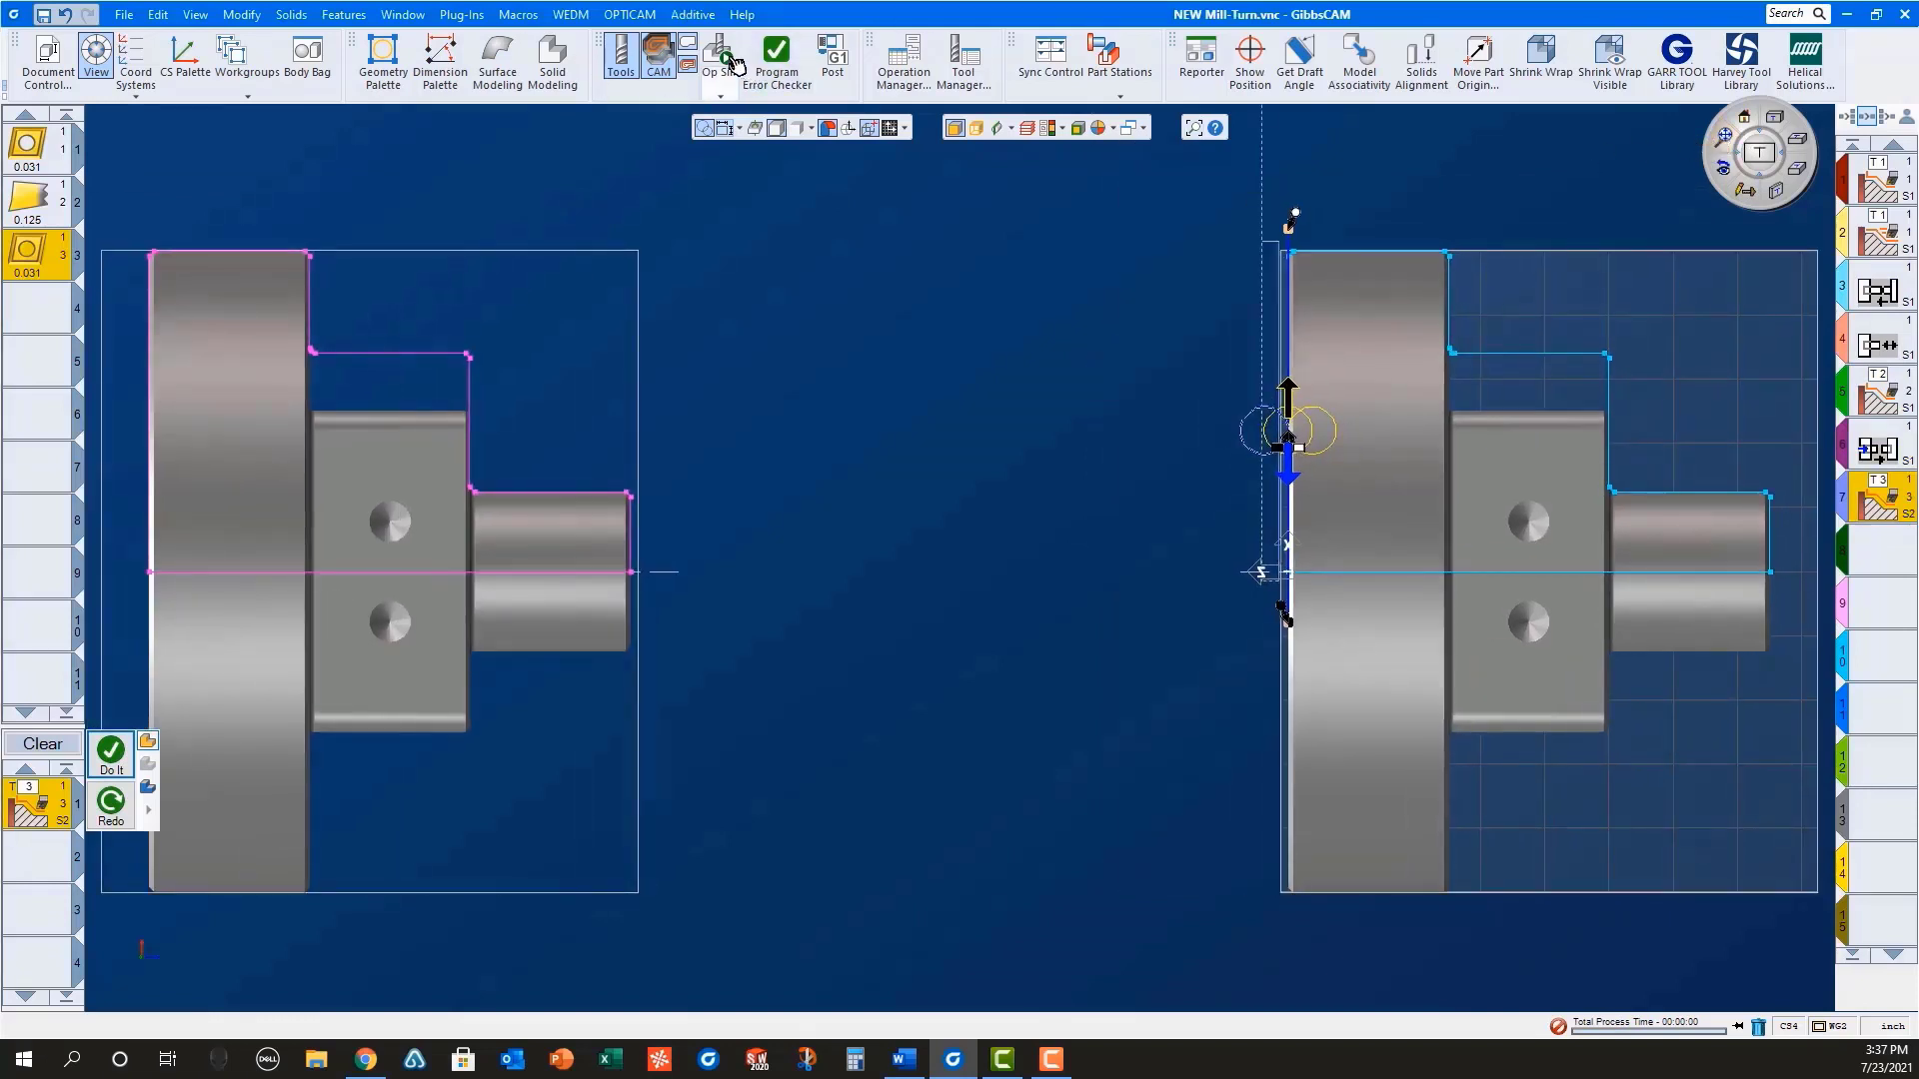
pyautogui.click(1316, 152)
pyautogui.click(1315, 152)
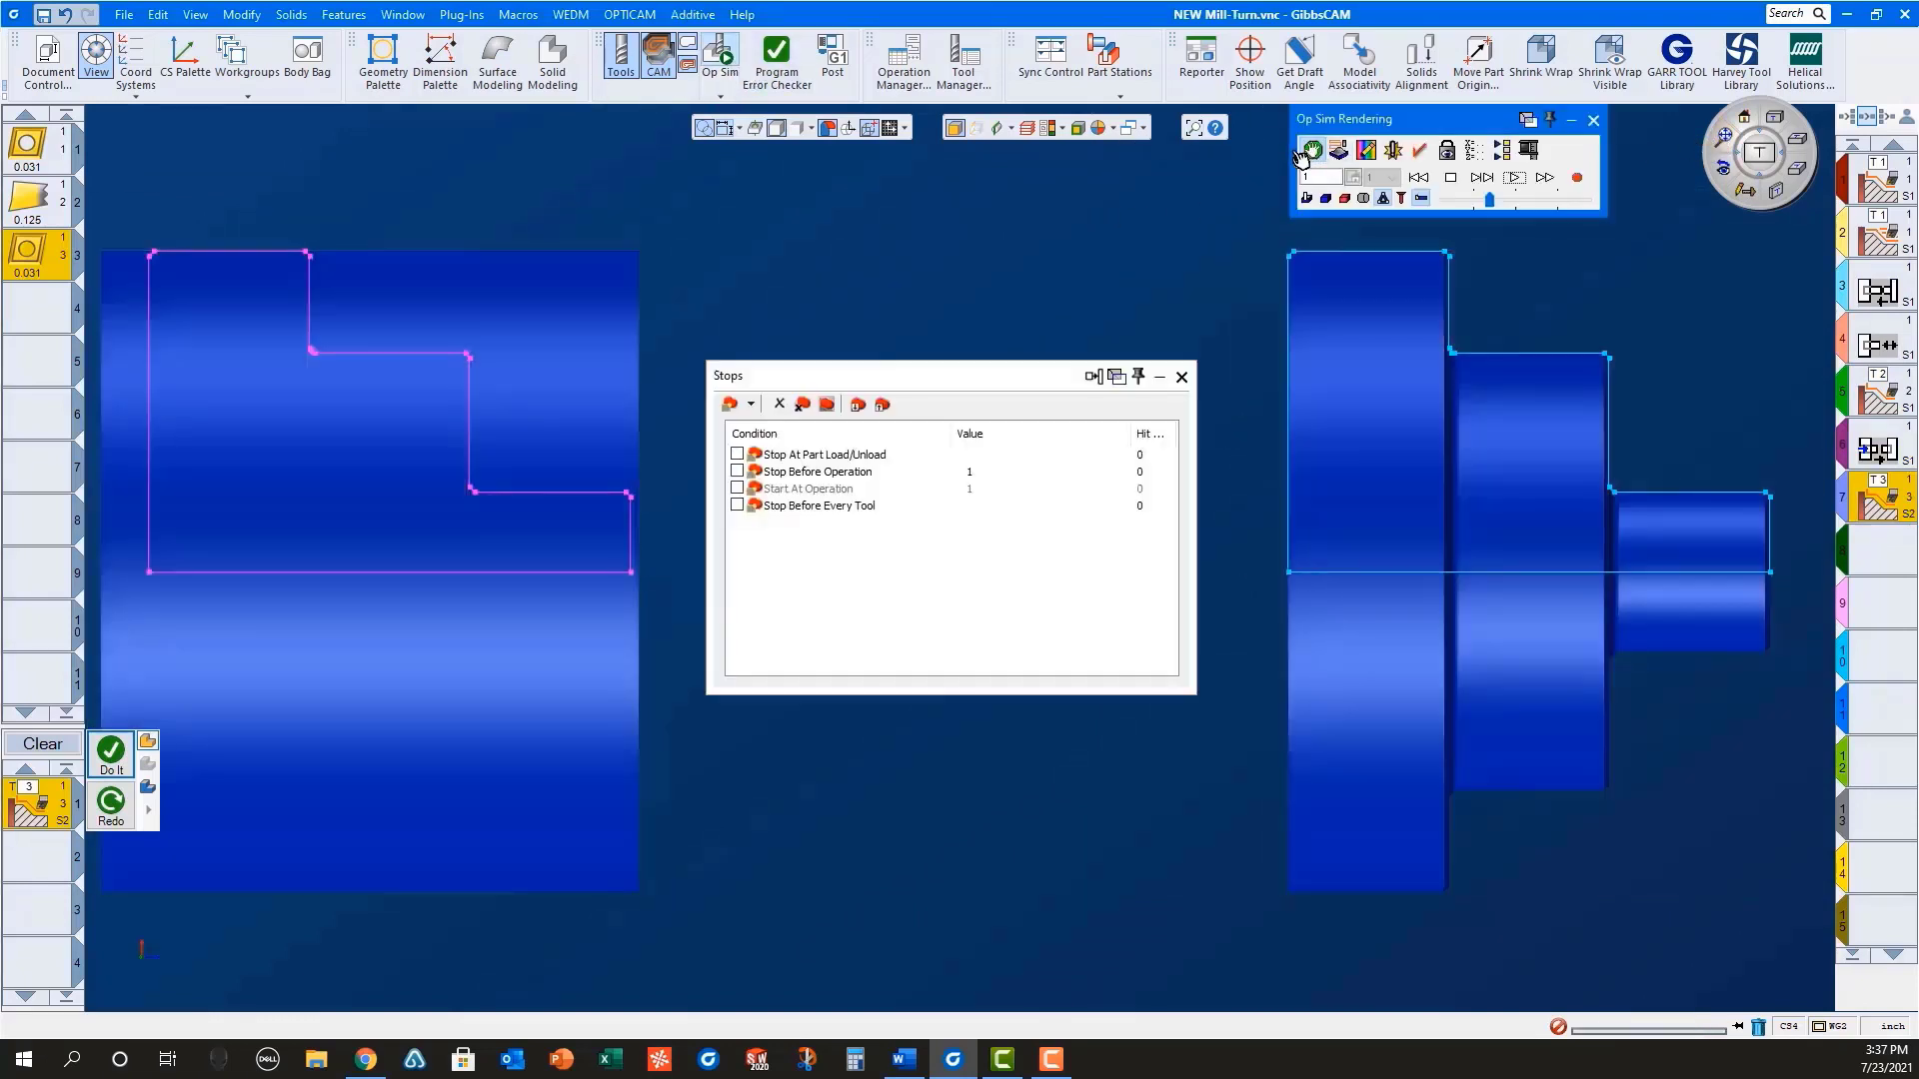
pyautogui.click(739, 456)
pyautogui.click(1178, 375)
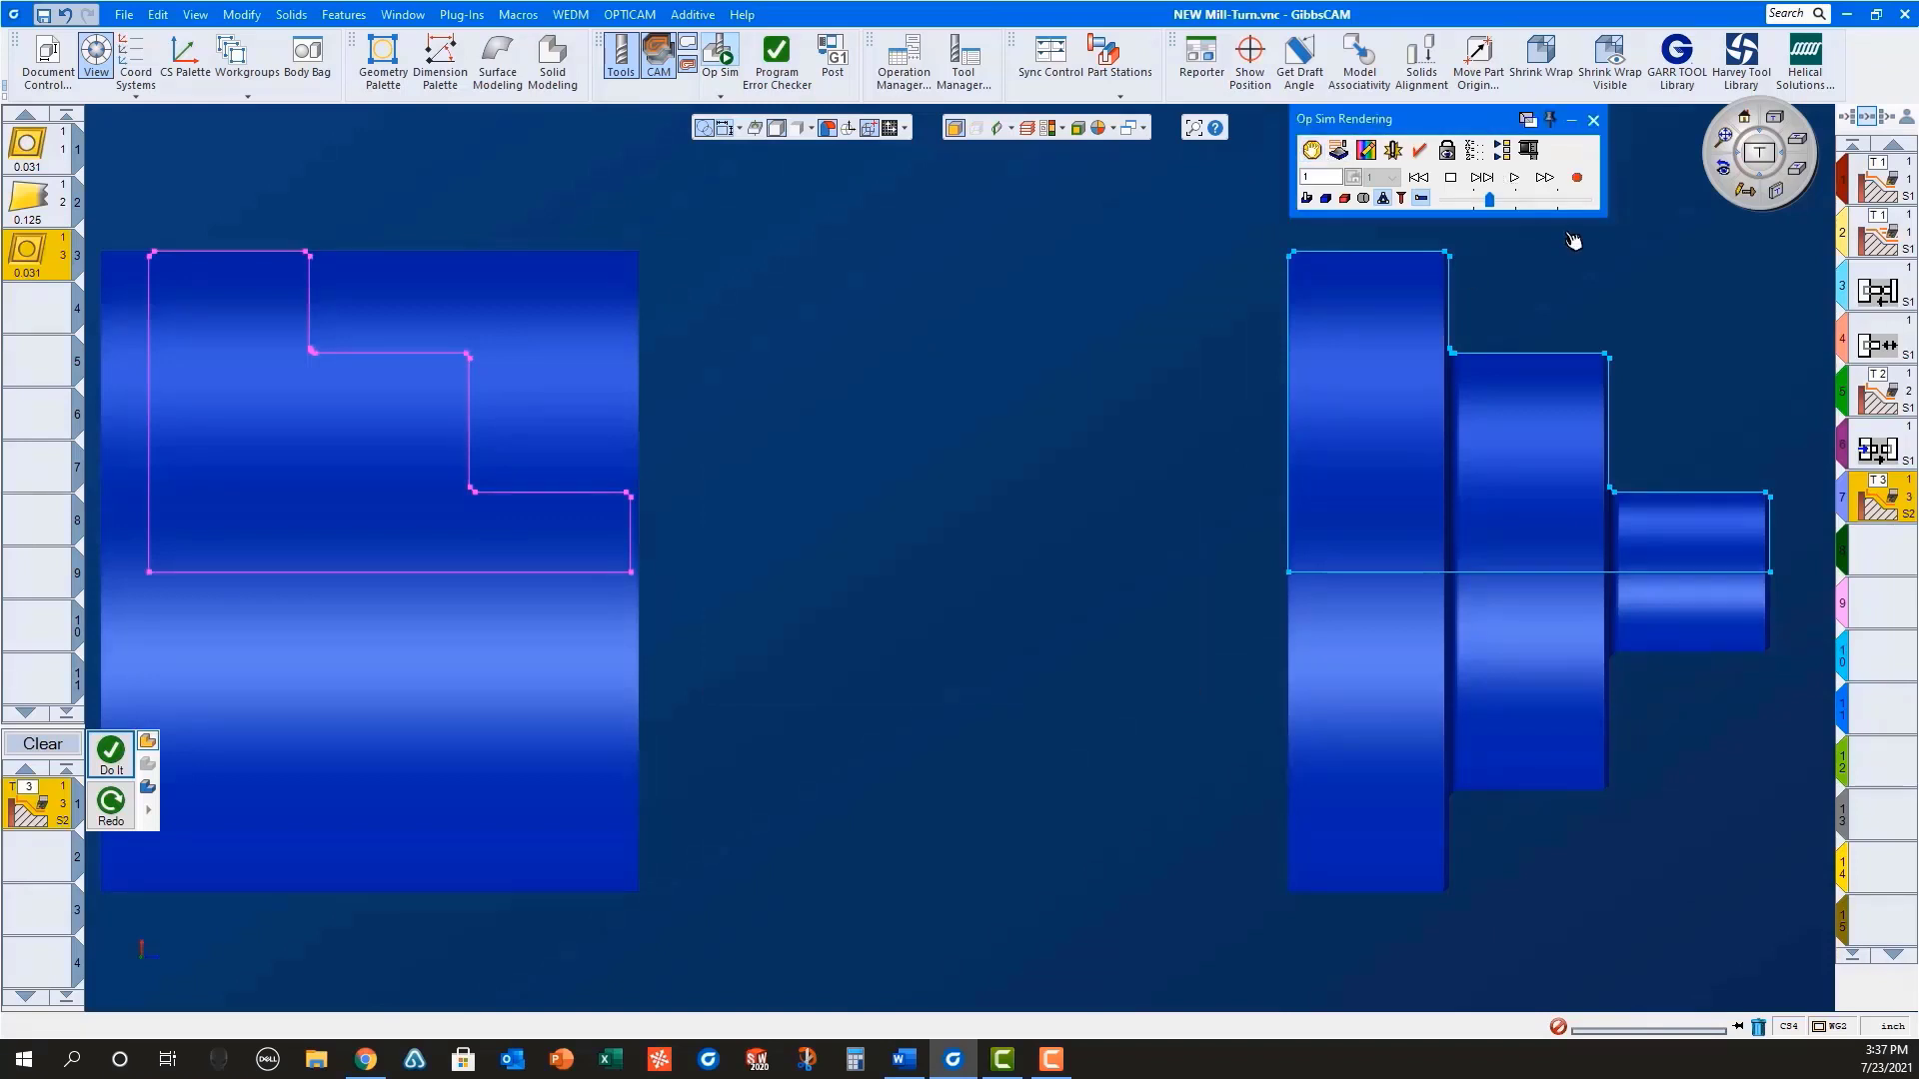
# Step: Run the simulation of the main spindle operations and continue it into the part transfer
pyautogui.click(1516, 179)
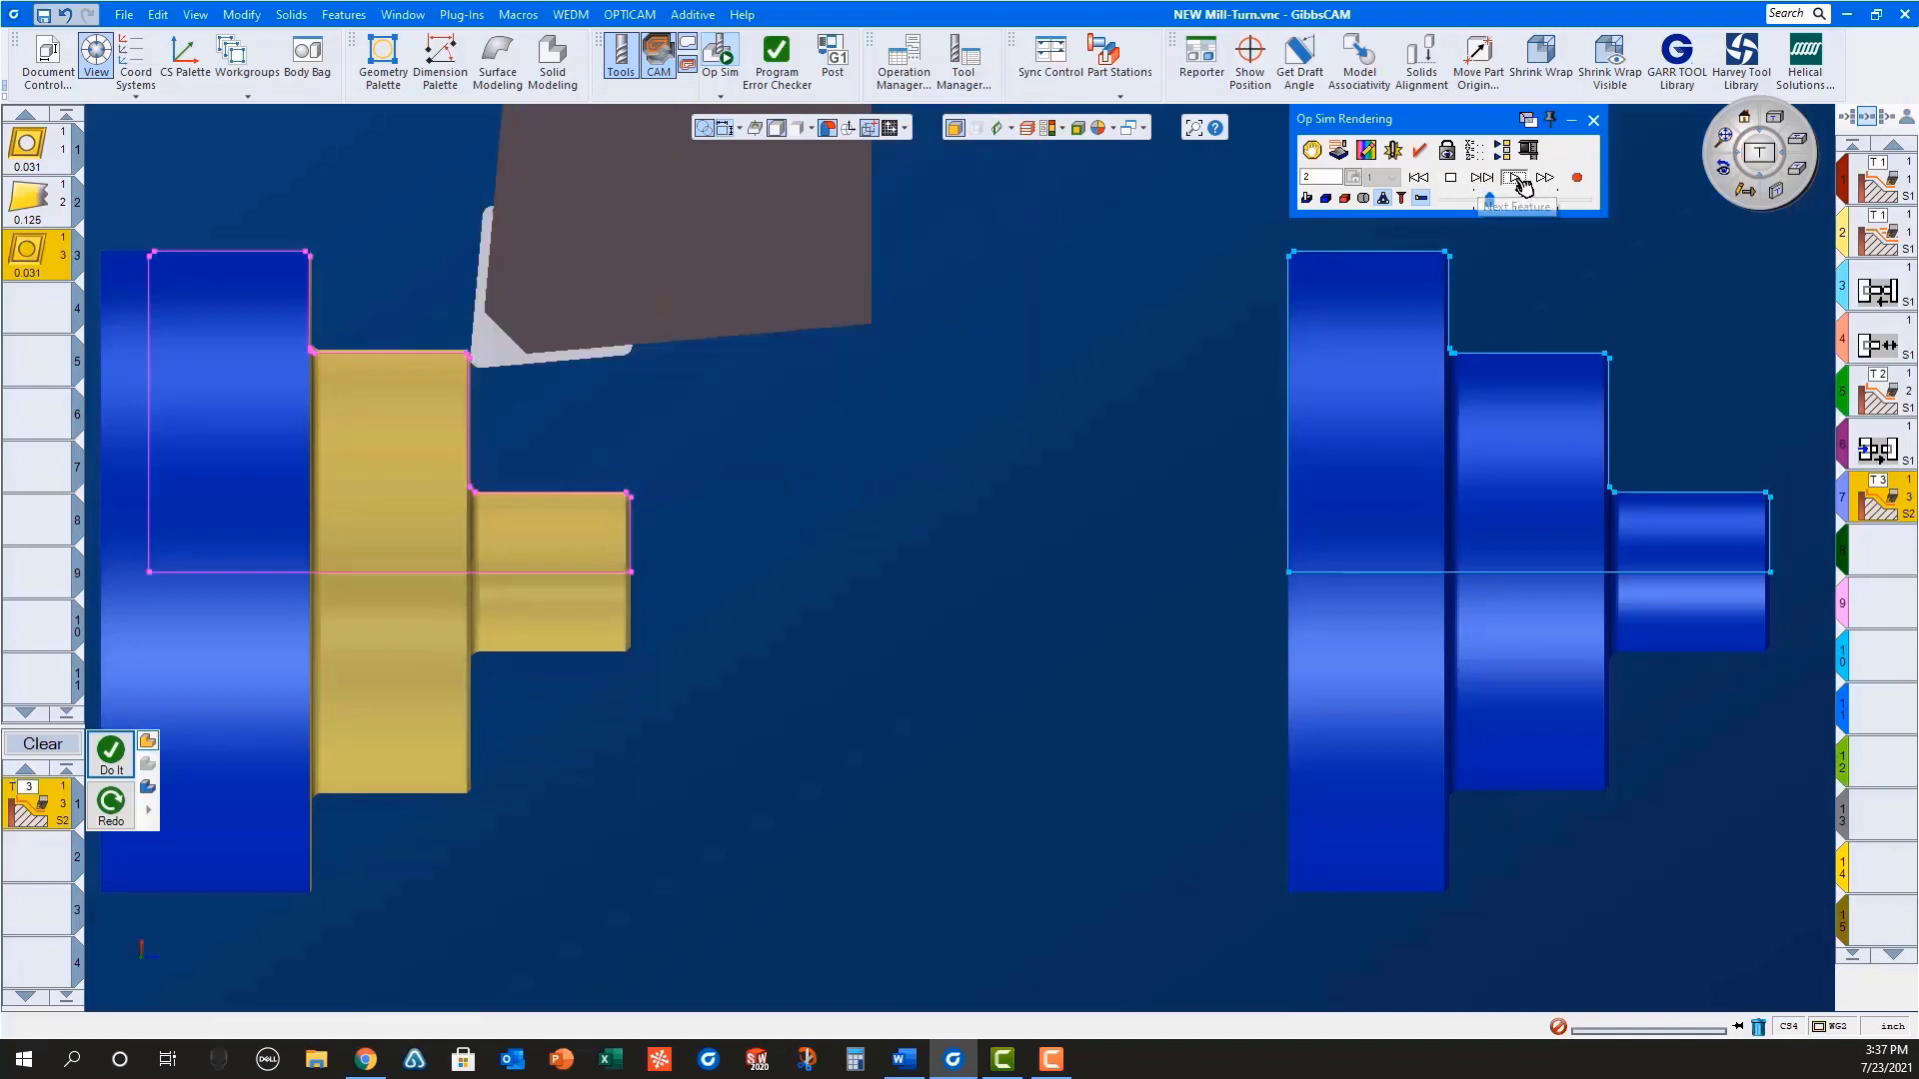
pyautogui.click(1517, 179)
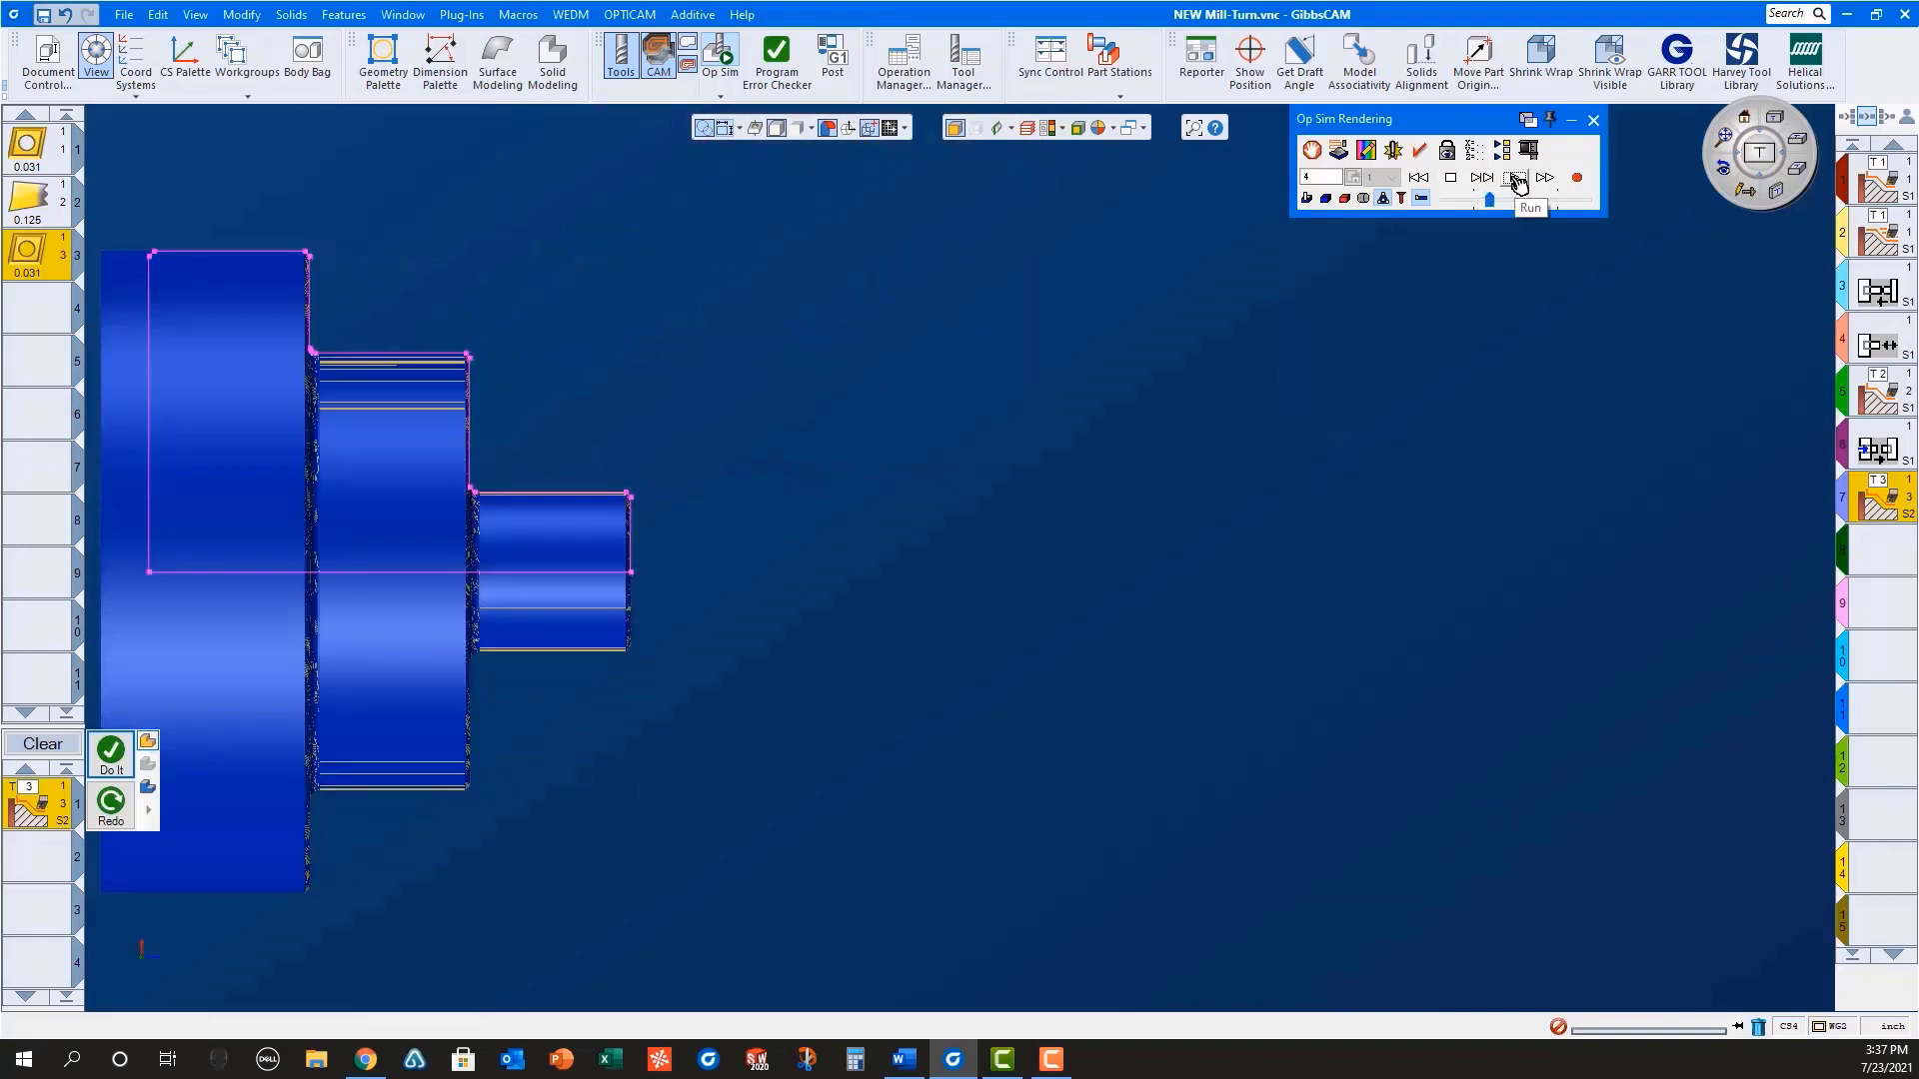